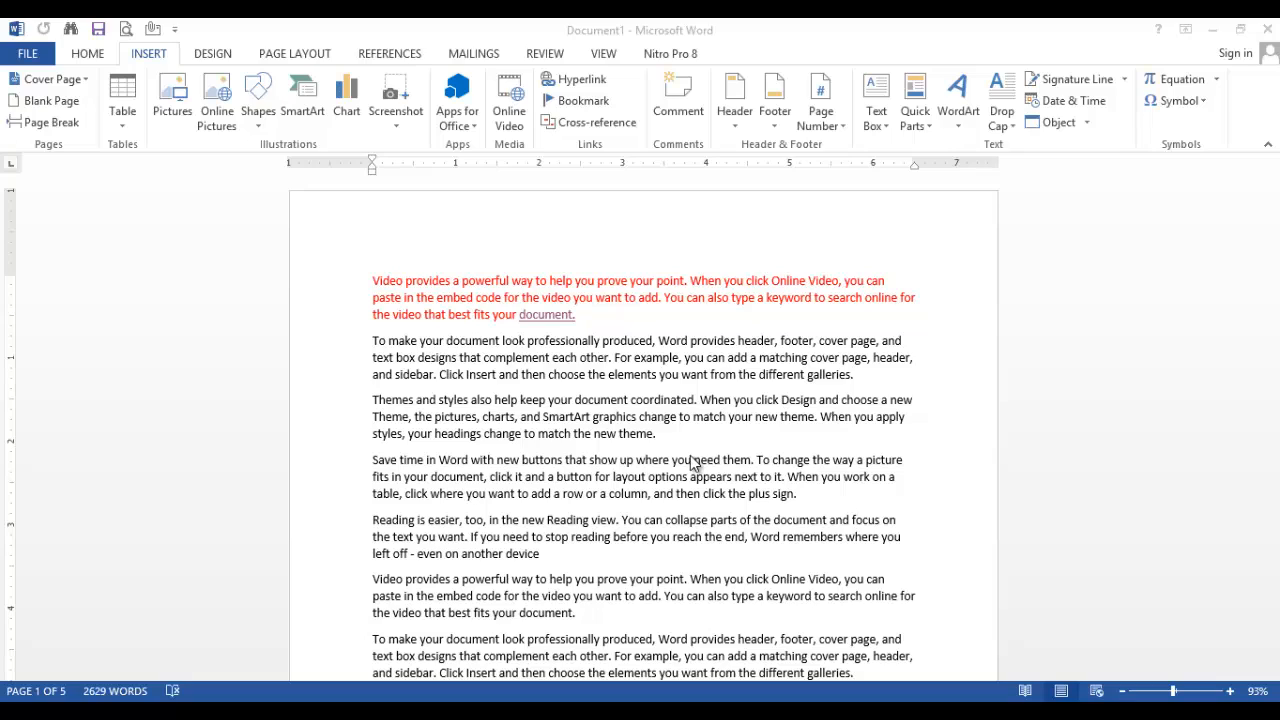
Add a comment on "When you apply" in the third paragraph containing a short greeting with the person's name
click(822, 416)
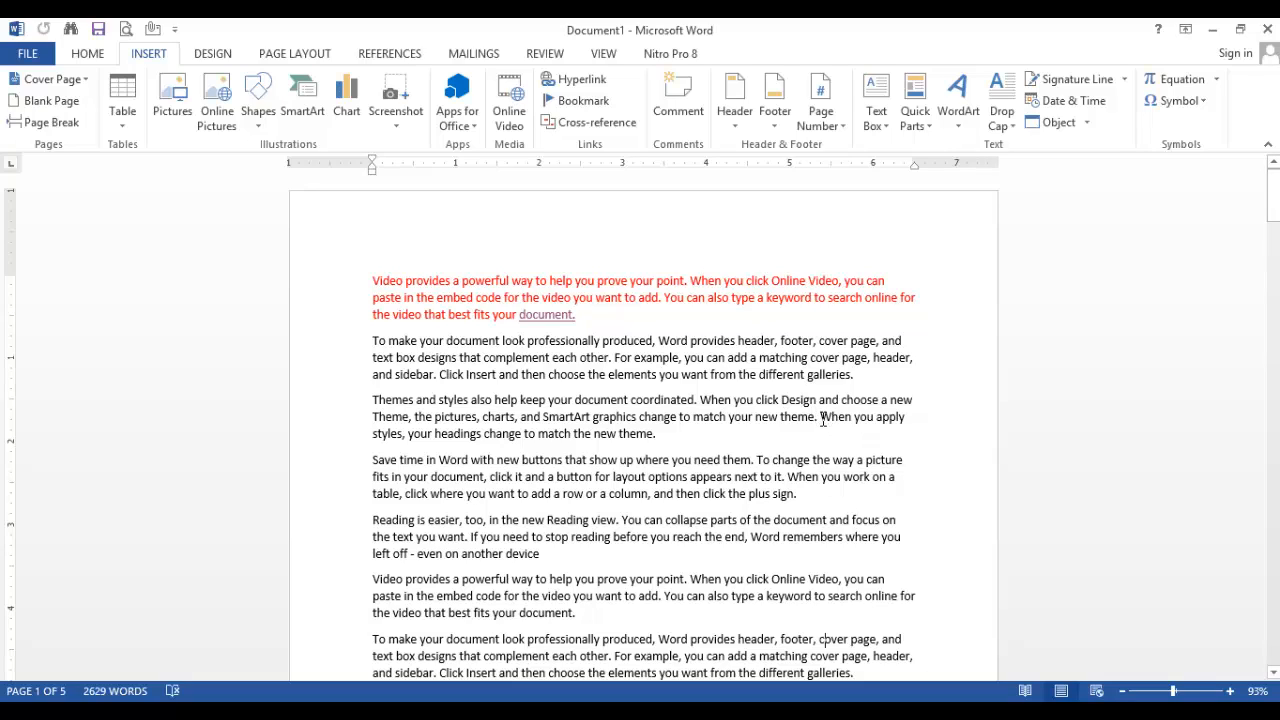
drag(820, 416, 903, 426)
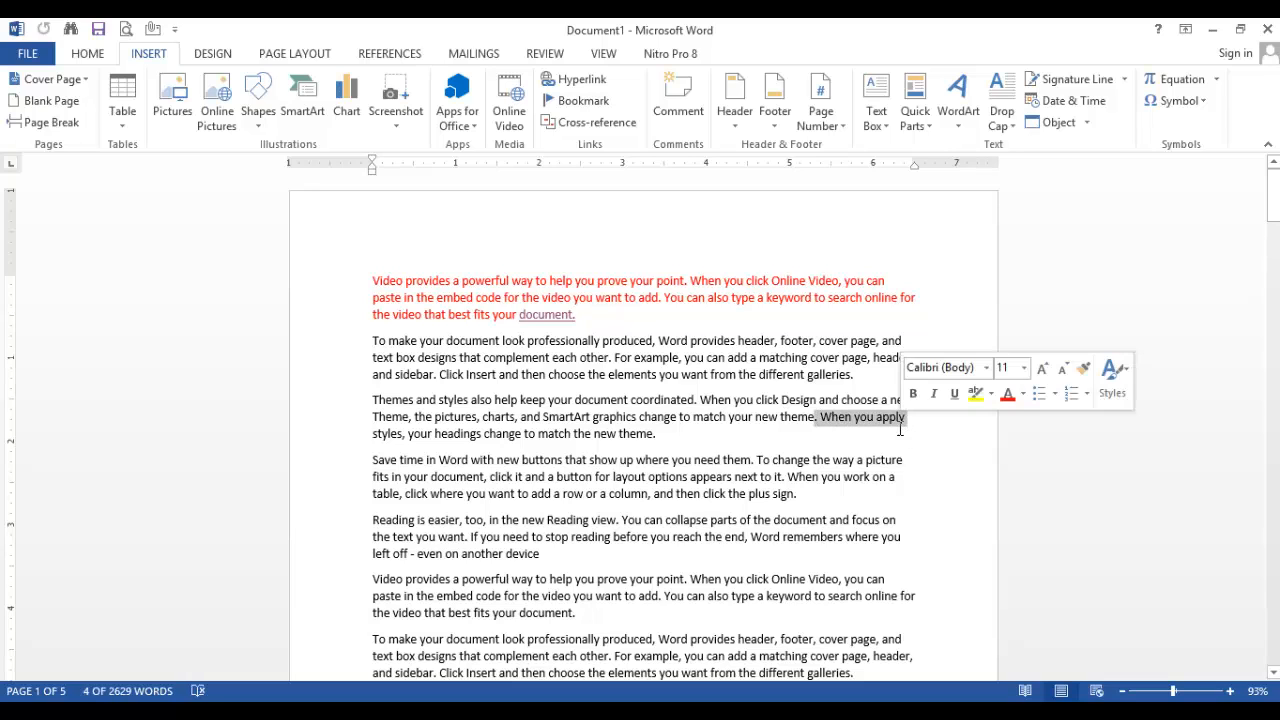
click(689, 104)
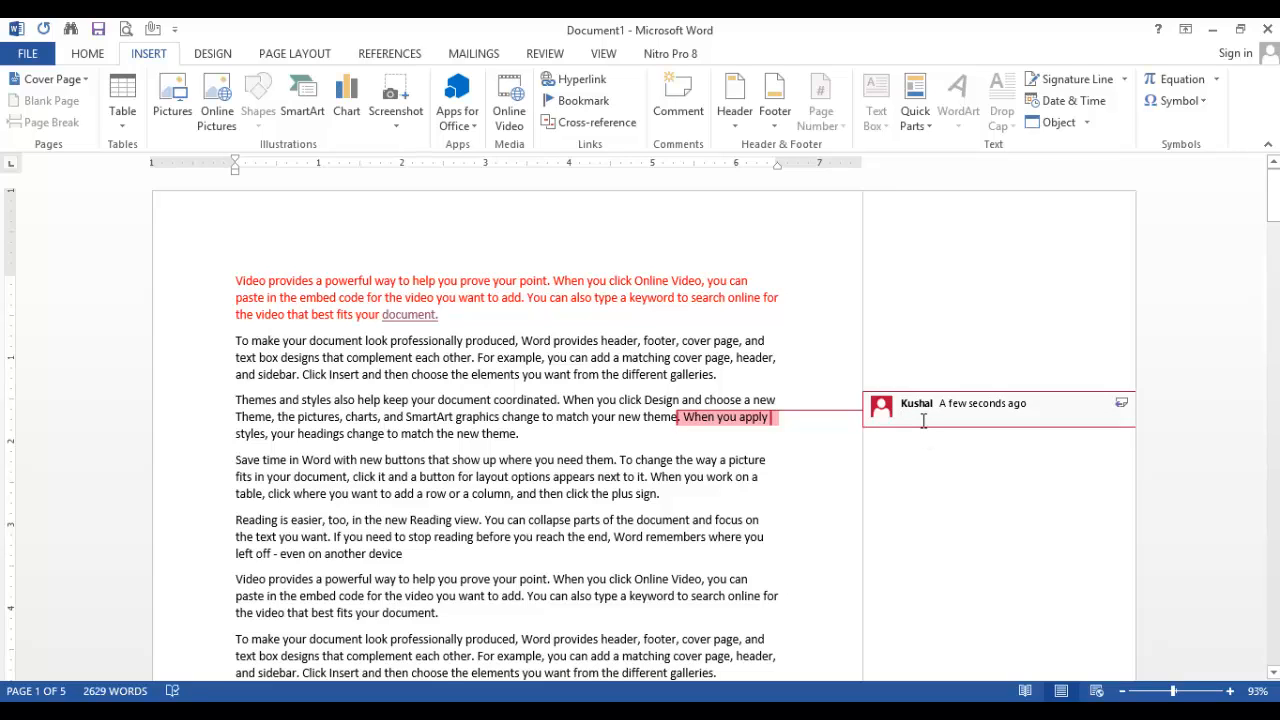
text(Hi t)
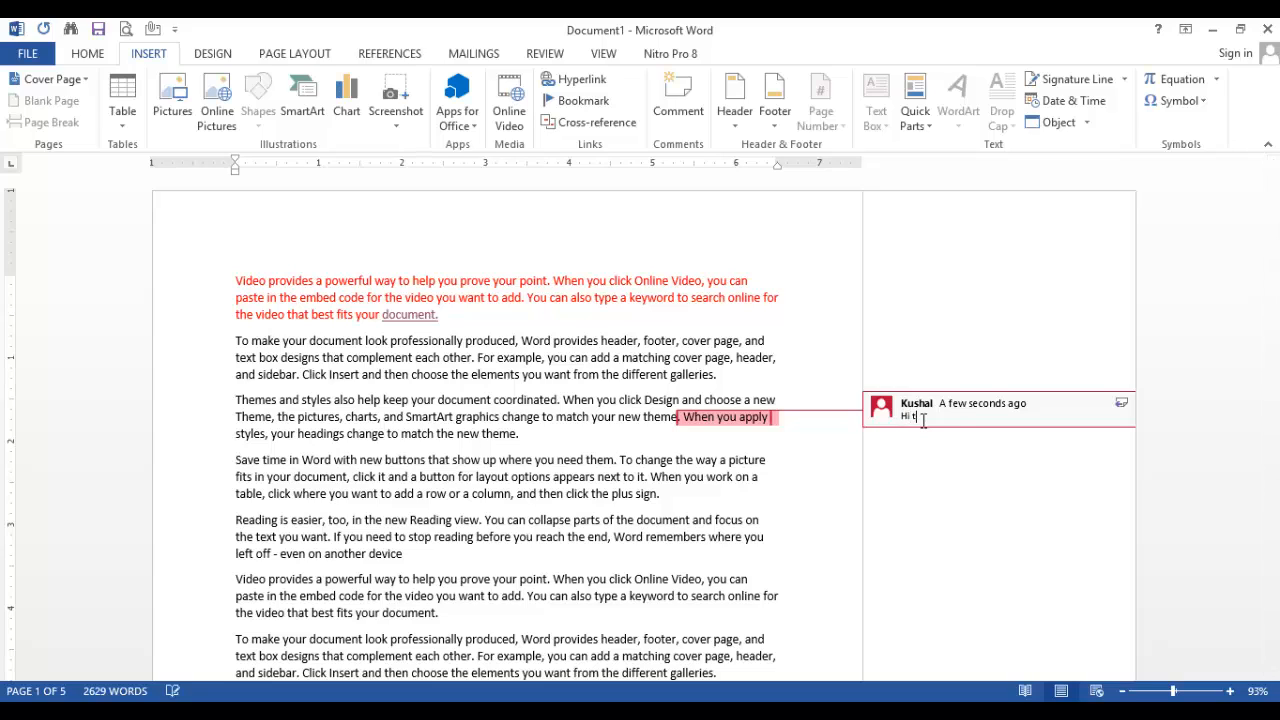
text(his is tuhin)
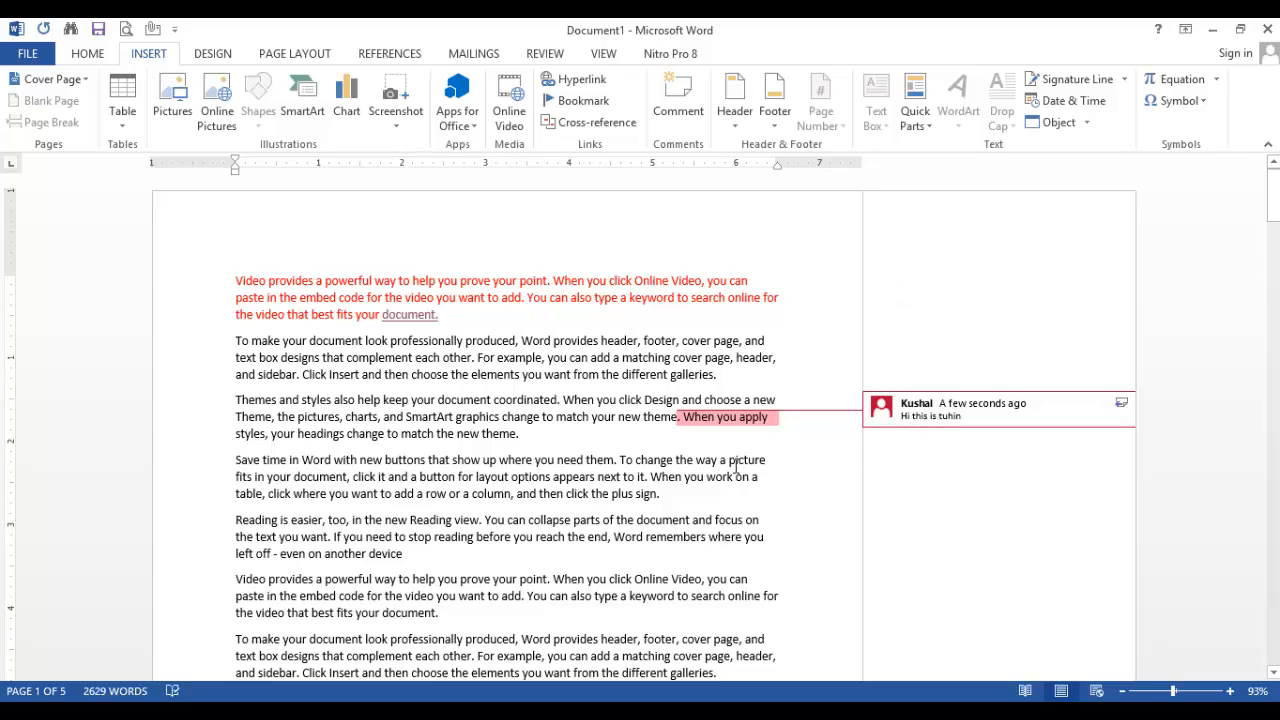
click(736, 466)
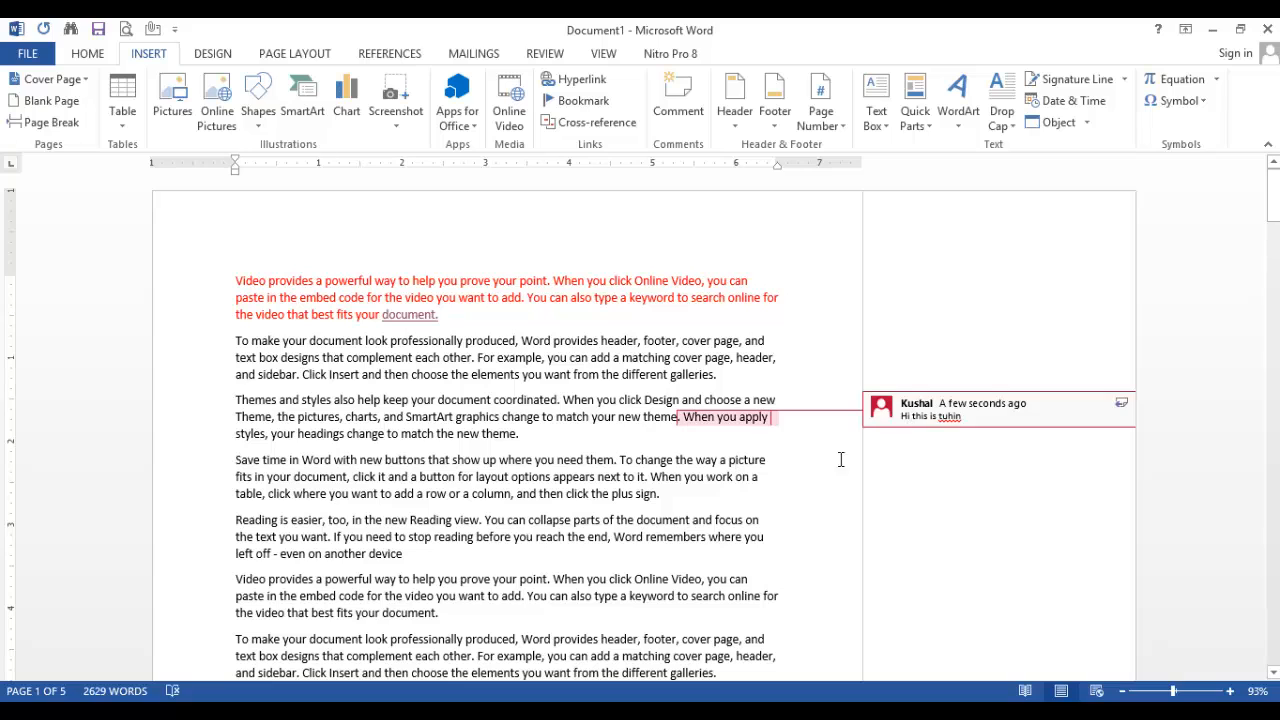
Add a comment reading "Welcome to master bricks .com" on "click Online Video, you" in the sixth paragraph
scroll(660, 585, down, 2)
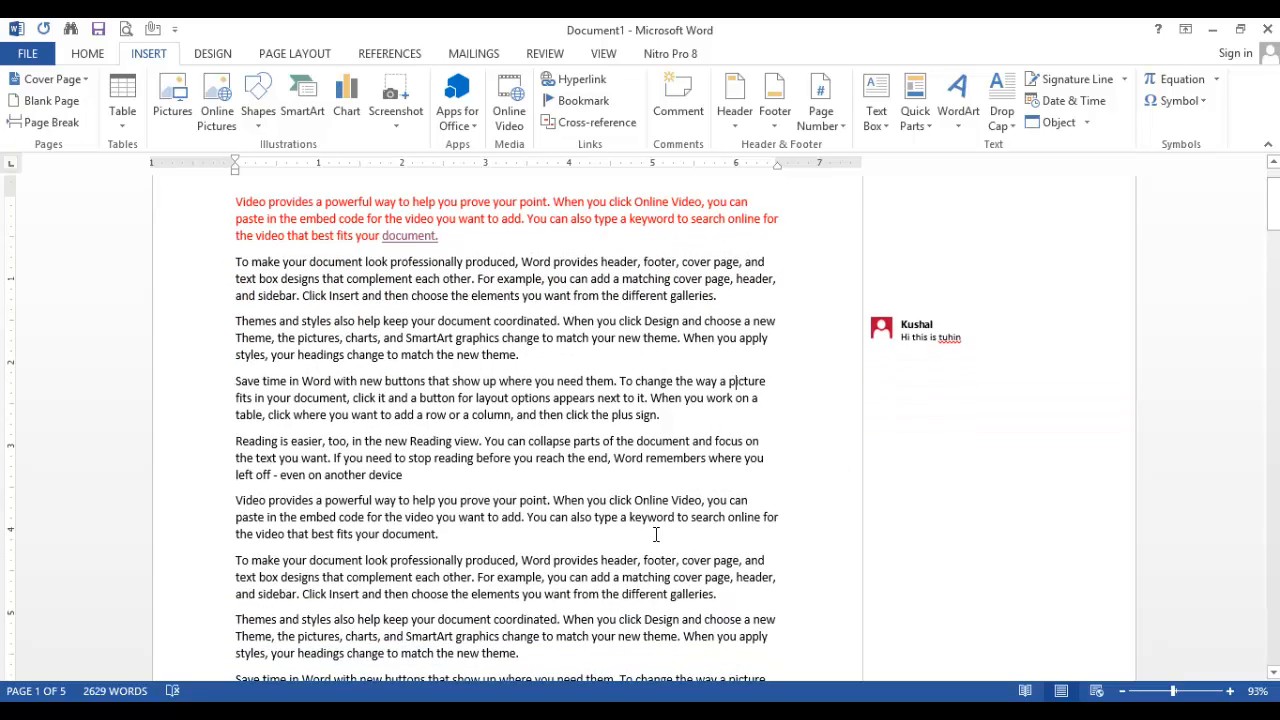
drag(634, 500, 732, 504)
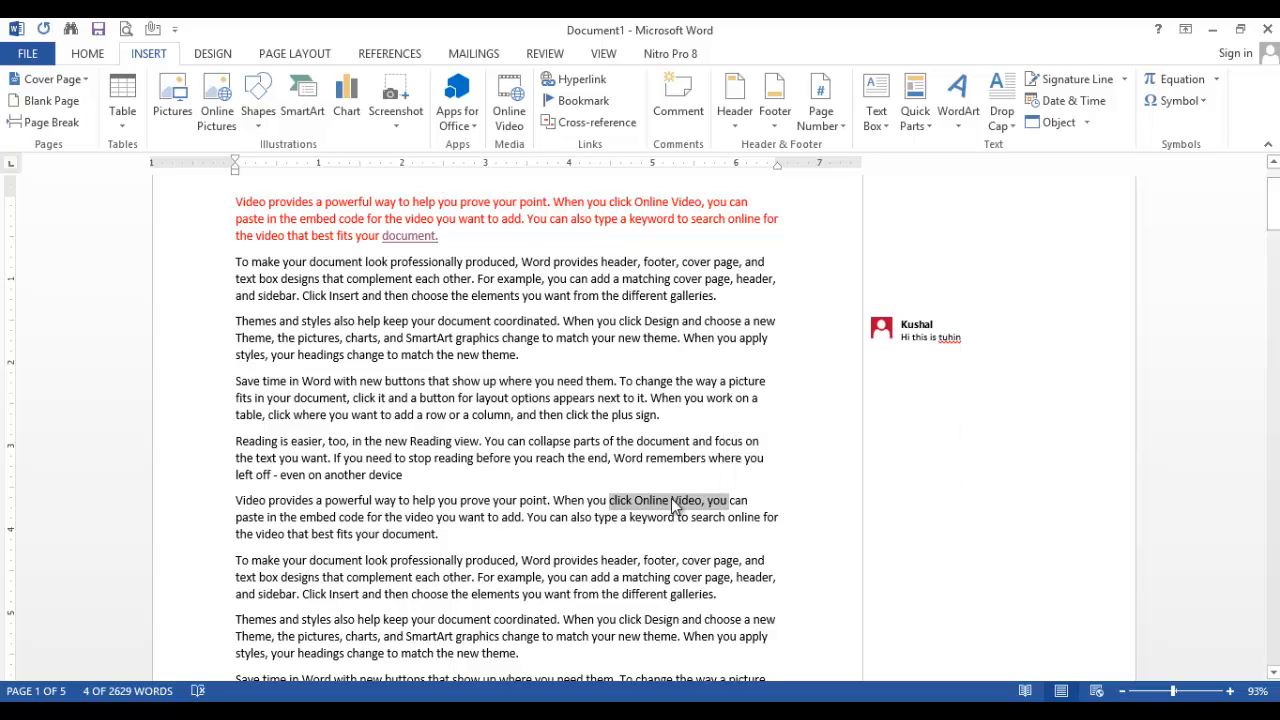
click(678, 100)
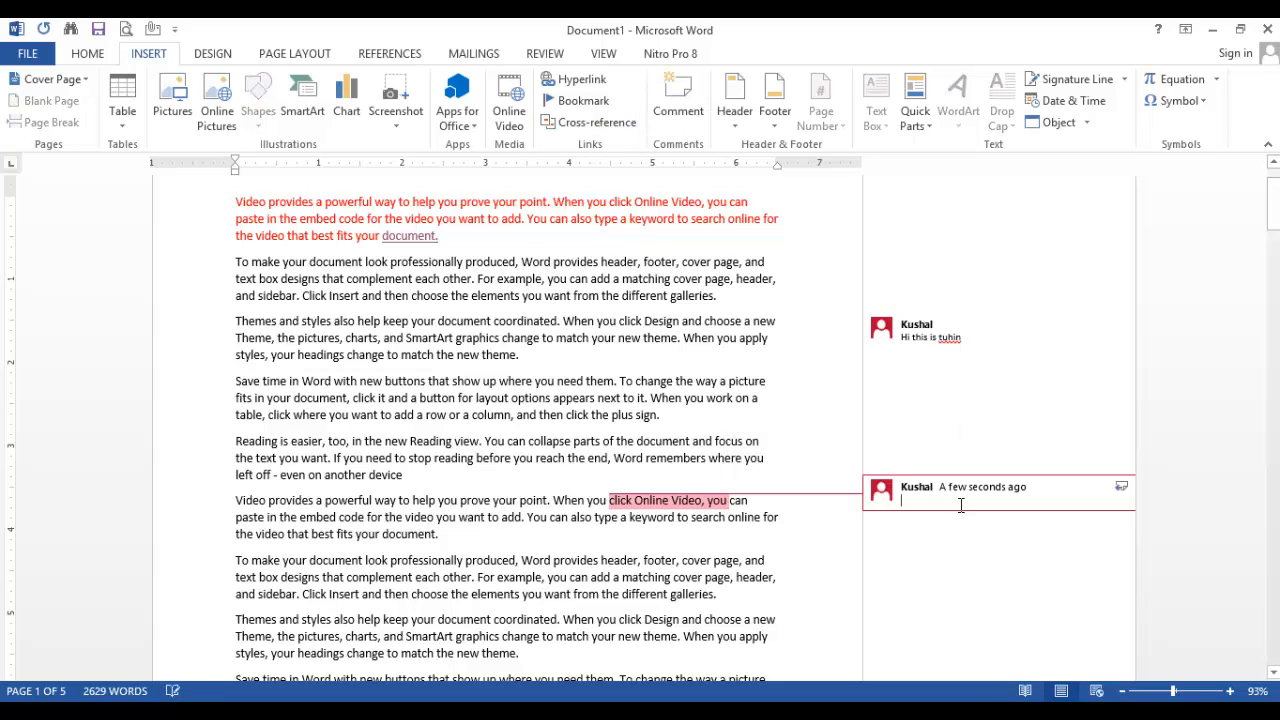
text(Welcome)
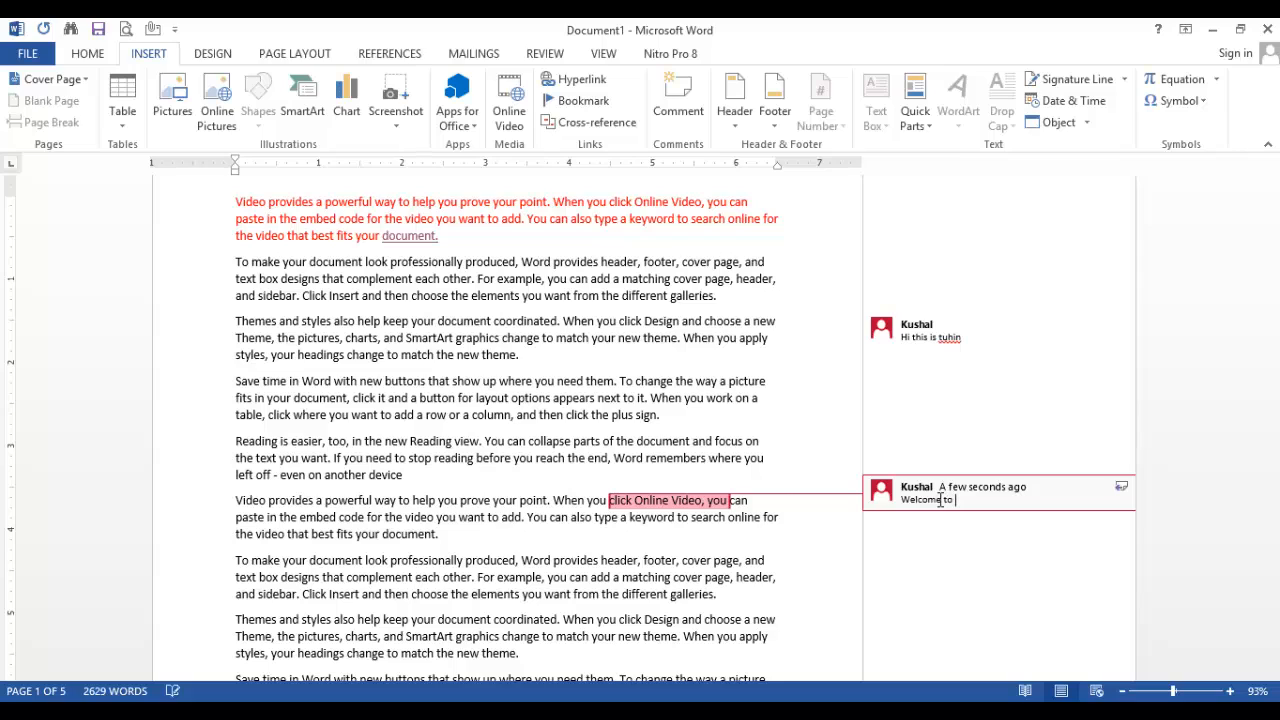
text( to master bricks .com)
drag(663, 565, 657, 565)
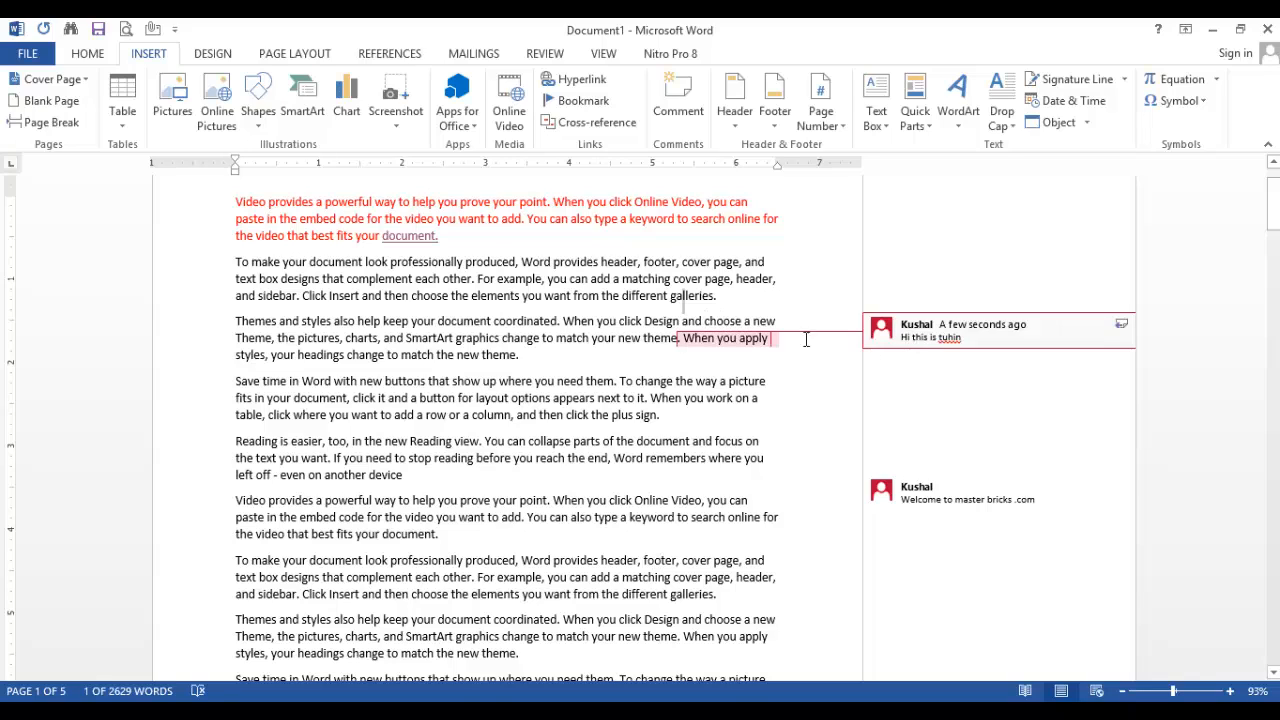
Delete both comments, the one on "When you apply" and the one on "click Online Video, you"
click(735, 339)
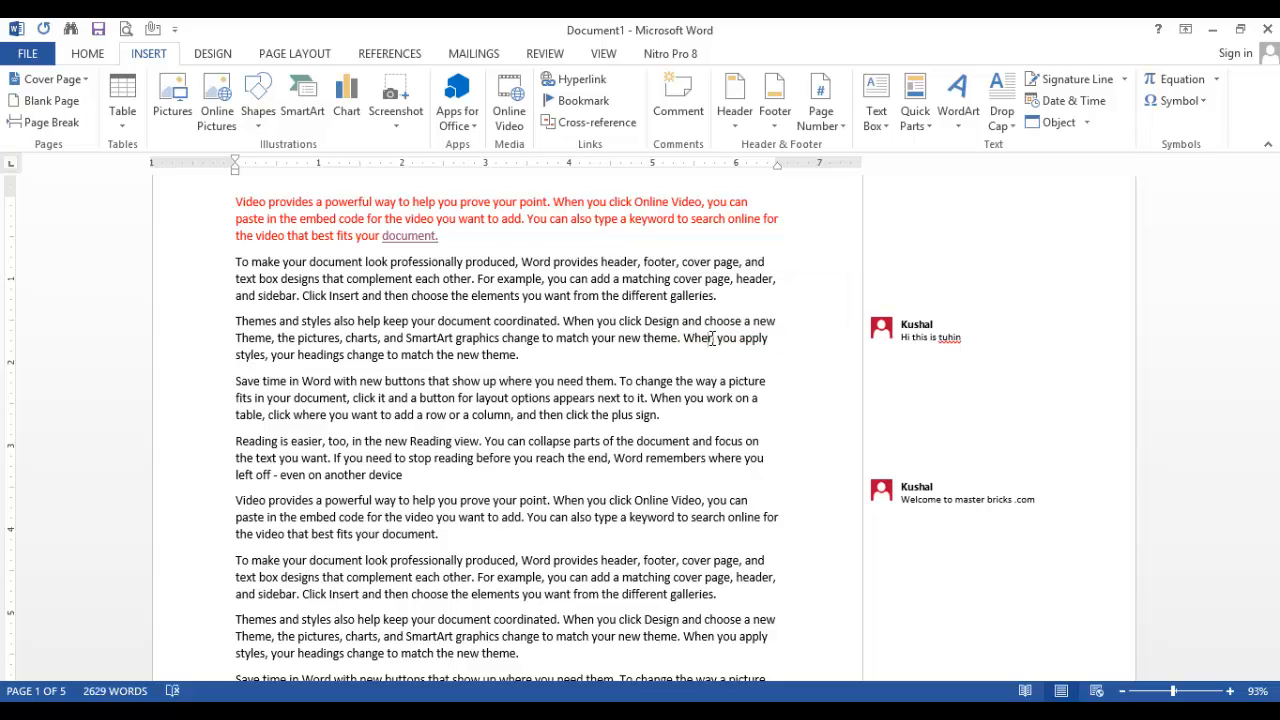
right_click(711, 338)
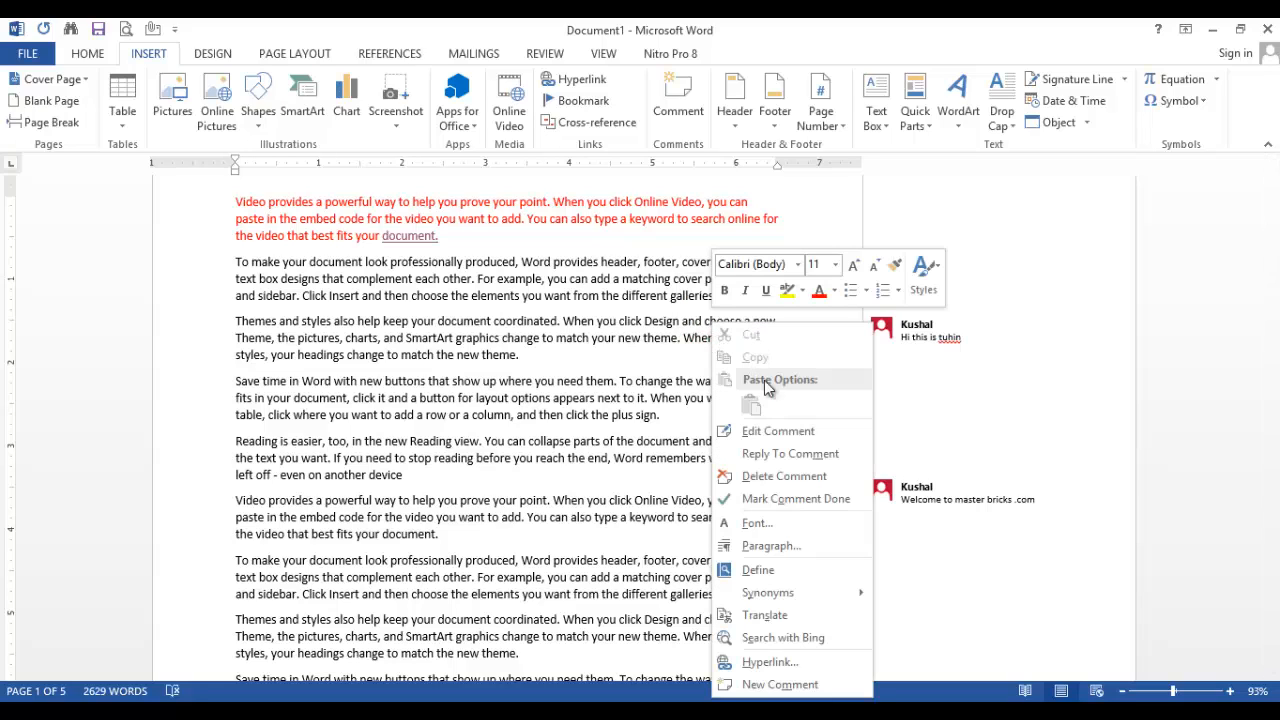
click(759, 478)
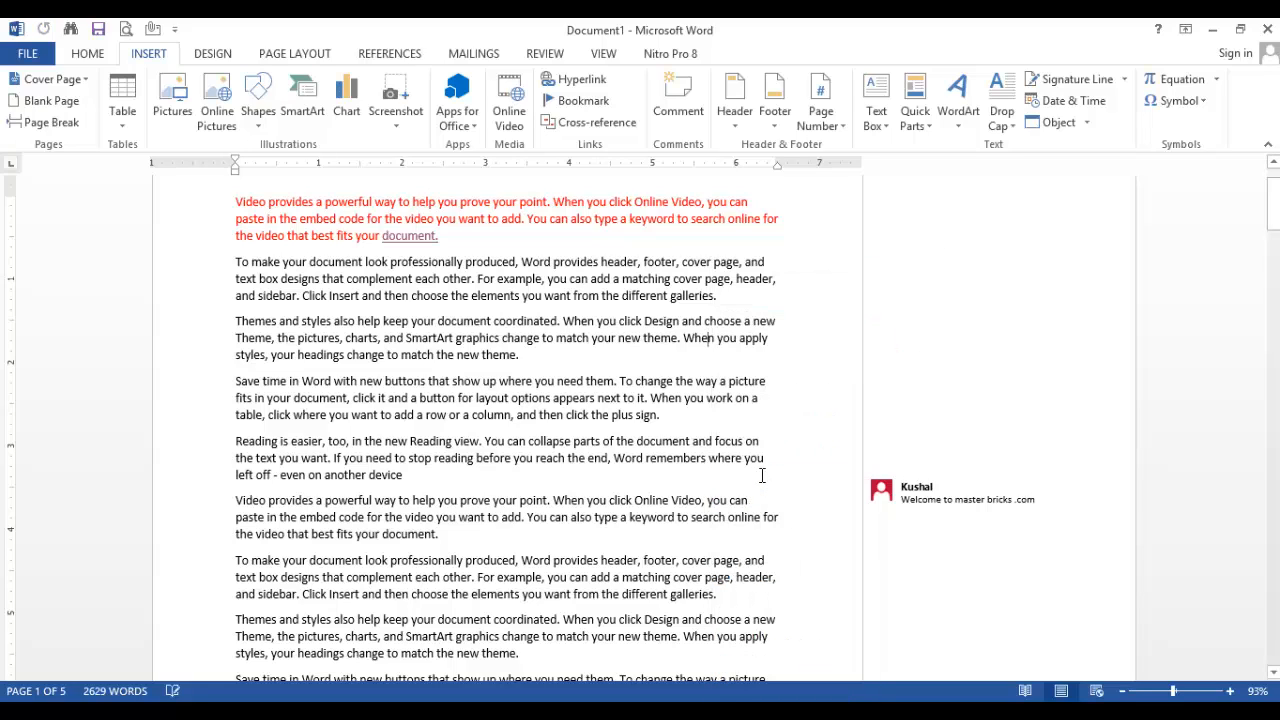
right_click(689, 503)
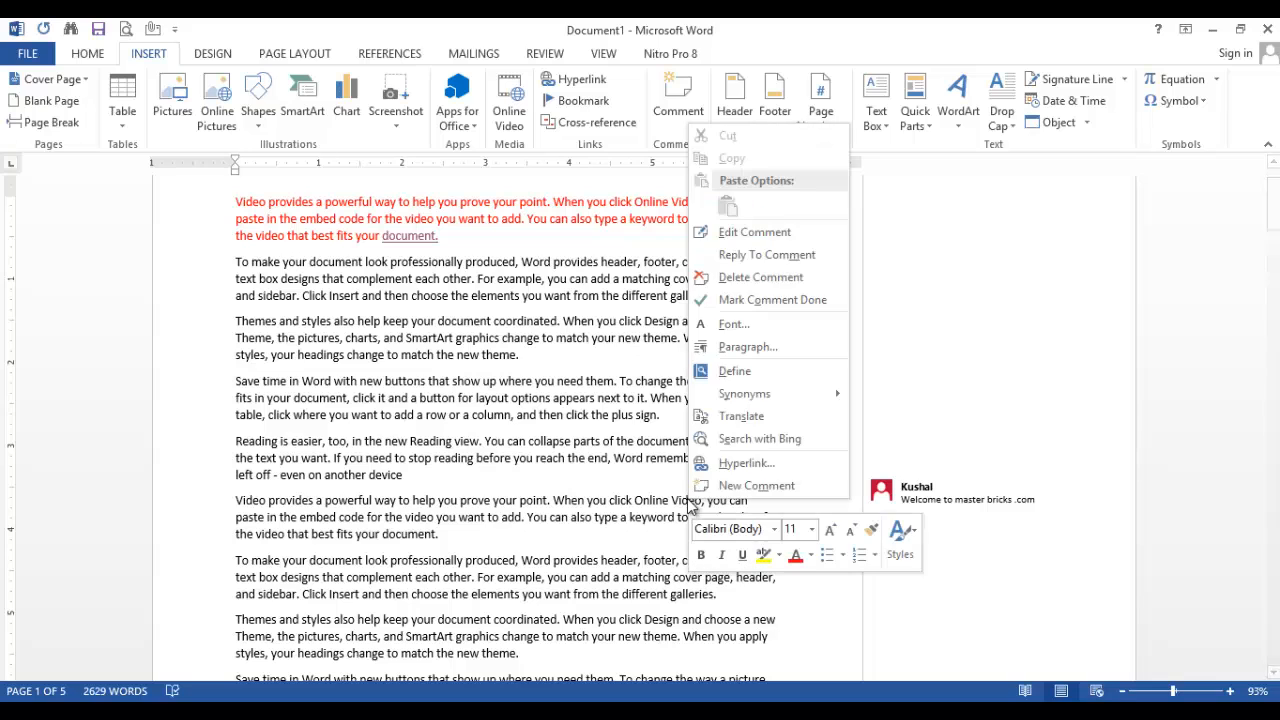
click(729, 279)
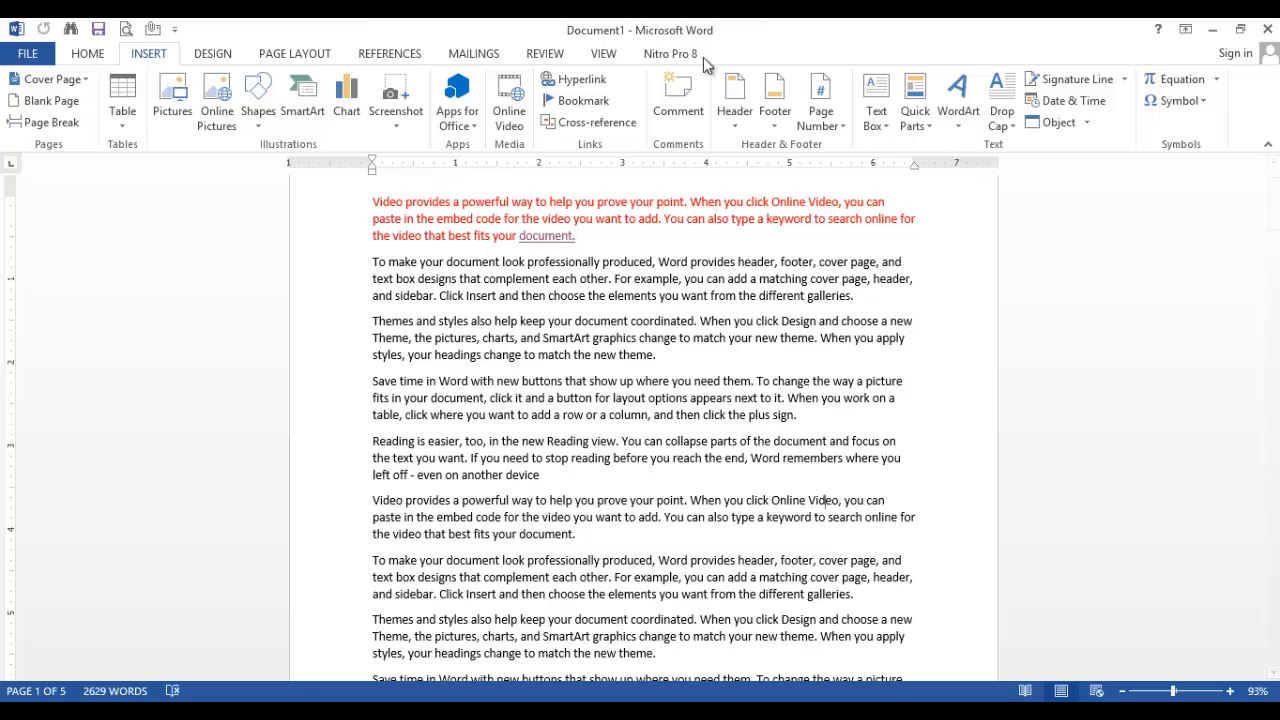
Insert the built-in Integral header design into the document
click(735, 118)
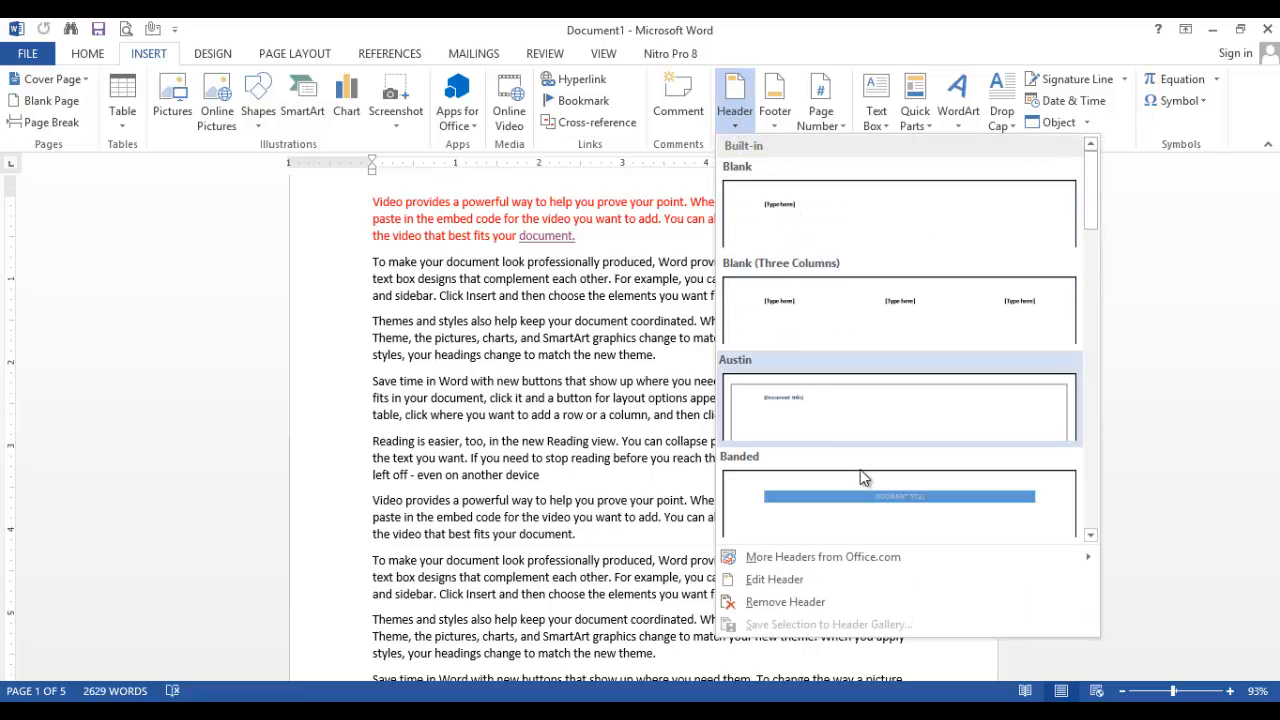
click(1091, 537)
click(1091, 537)
click(1091, 537)
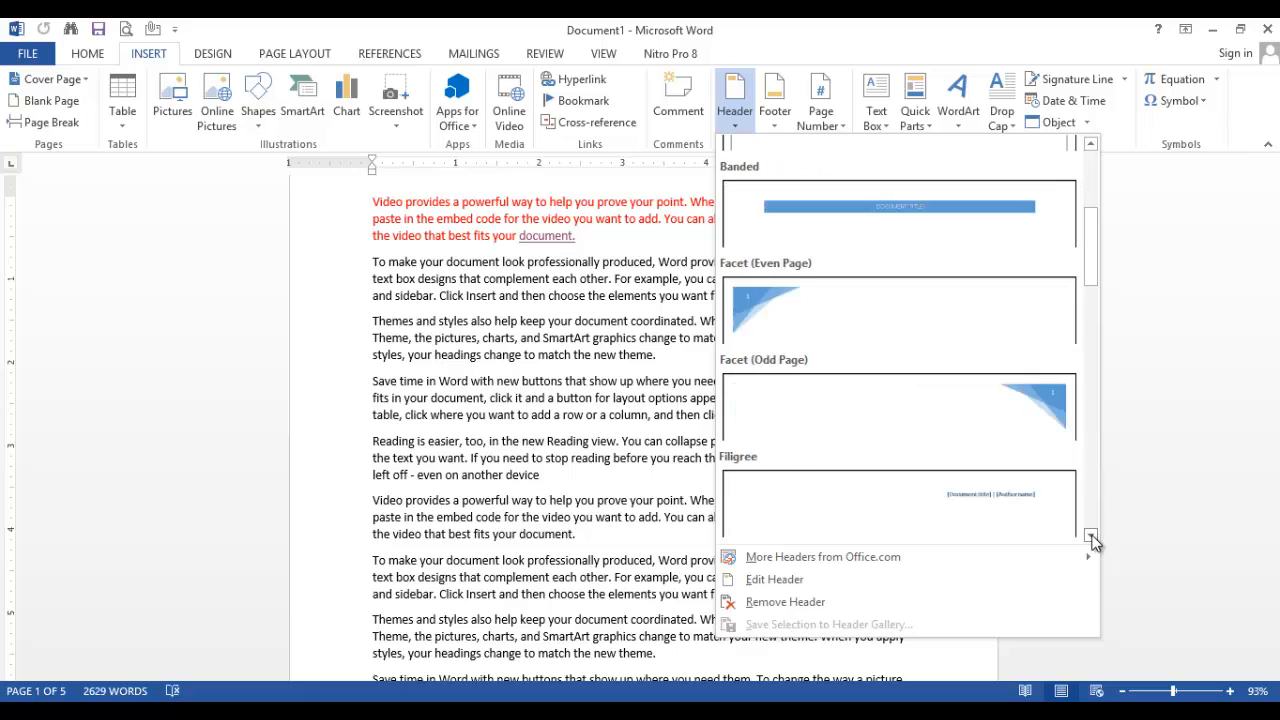
click(1091, 537)
click(1091, 537)
click(1091, 537)
click(1091, 537)
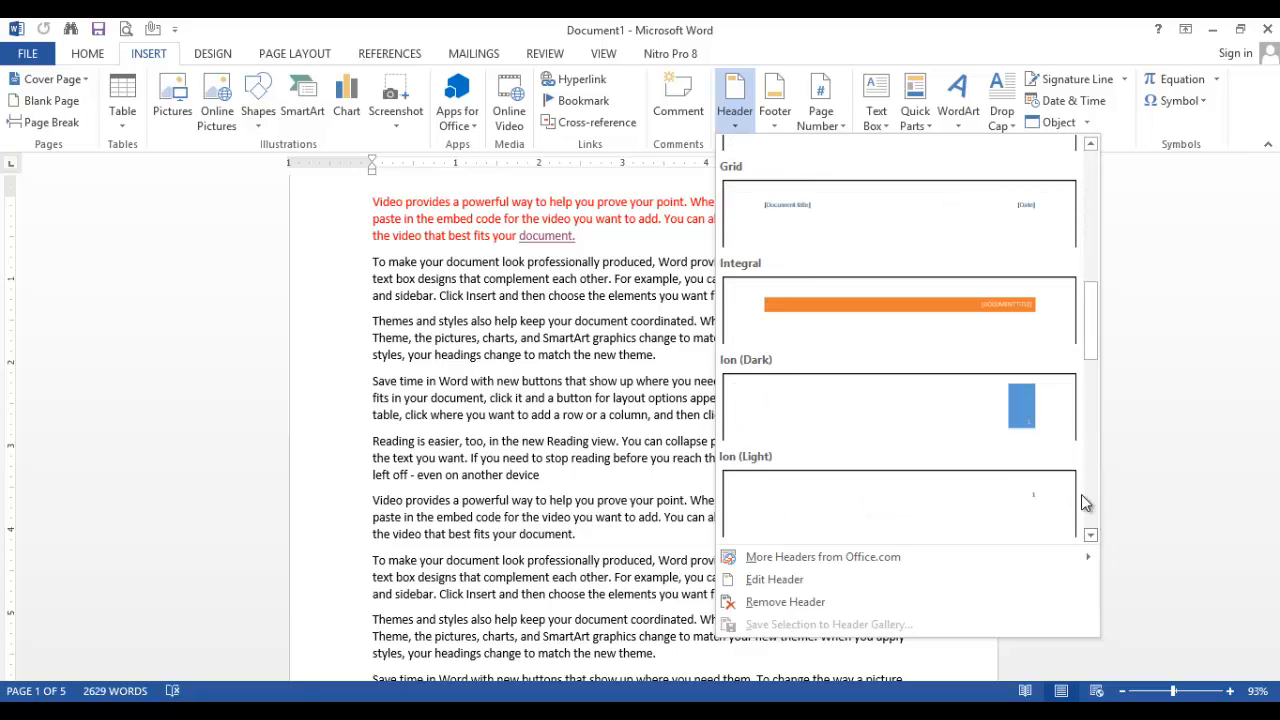
click(961, 305)
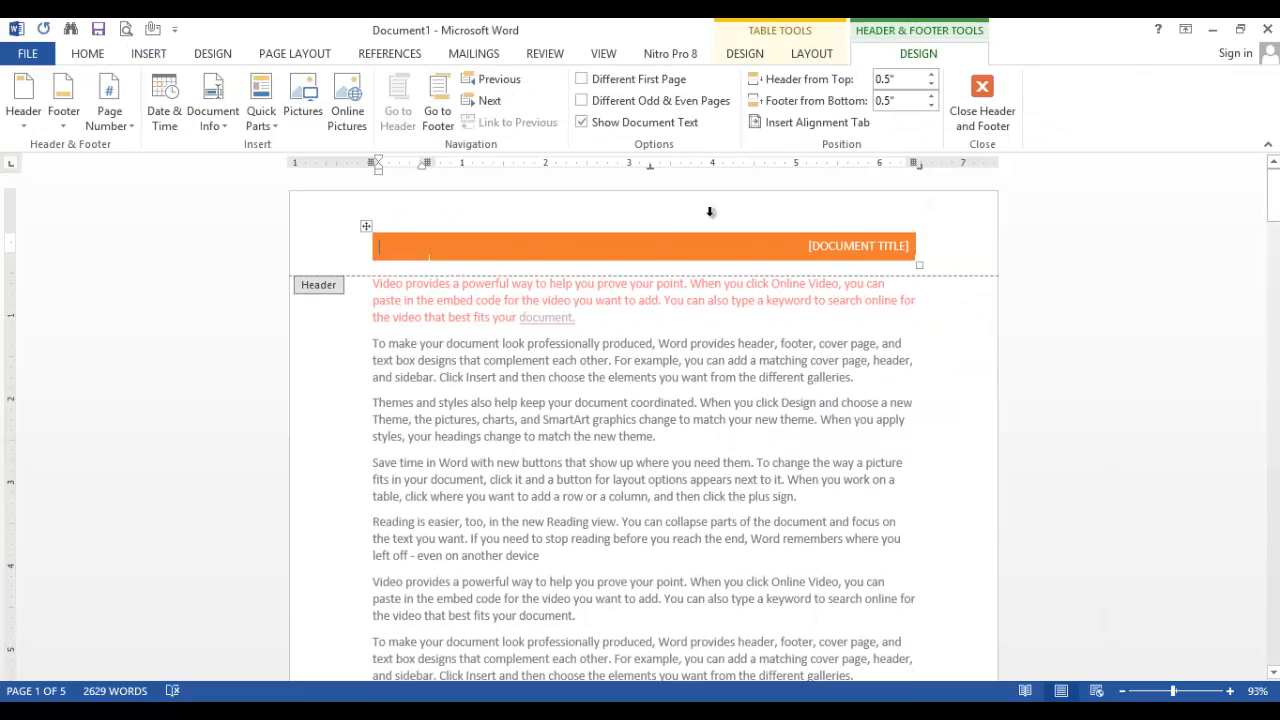
Set the header's document title to "MASTER BRICKS.COM" and return to the body text
click(910, 246)
text(MAS)
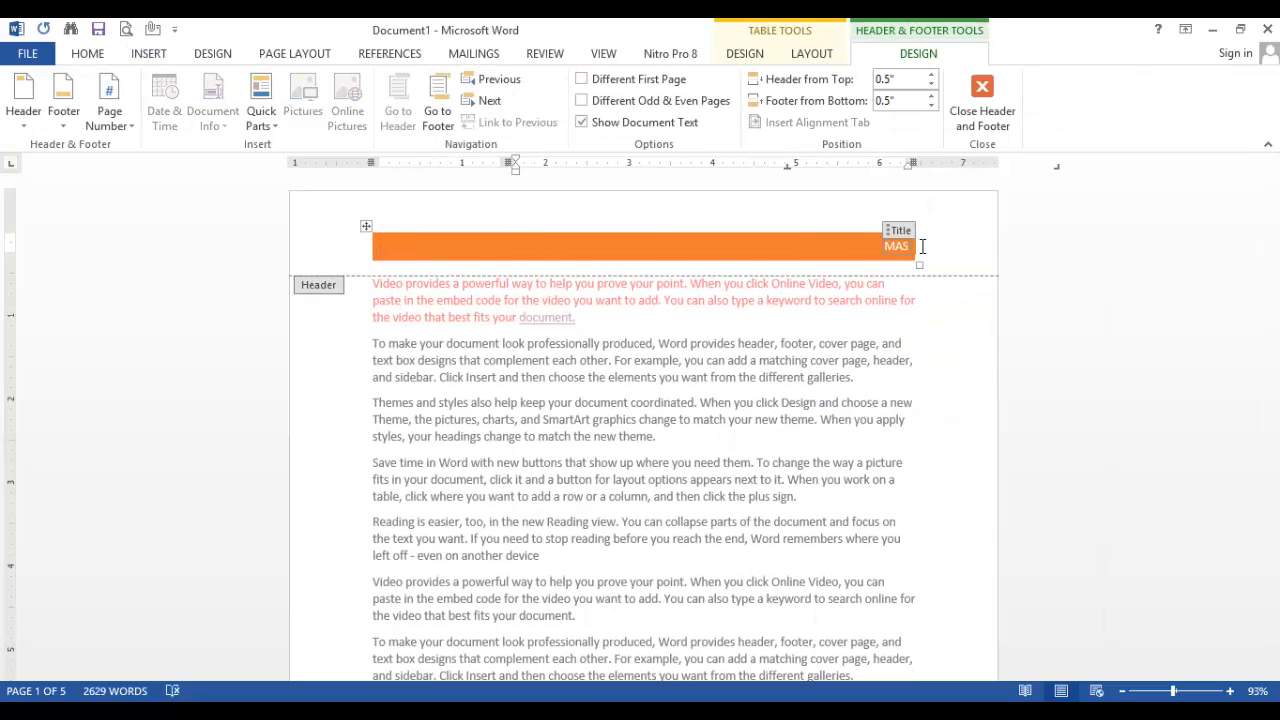
text(TER)
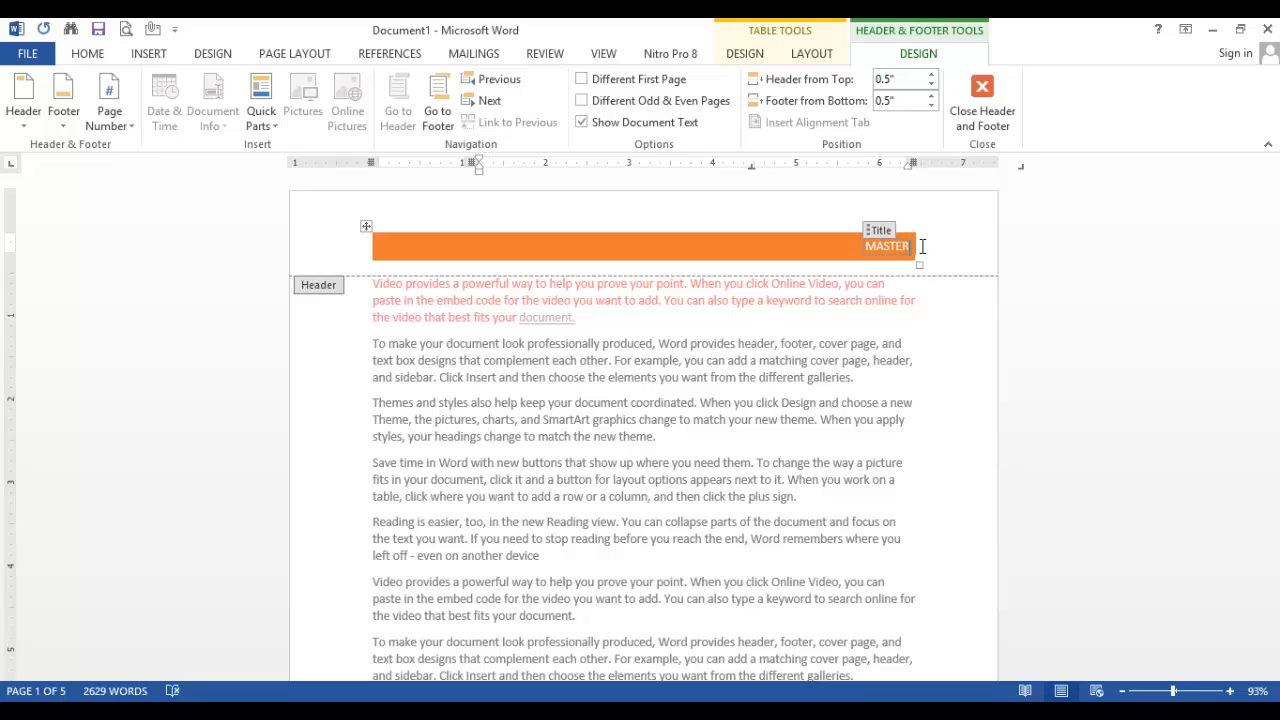
text( BRICKS.COM)
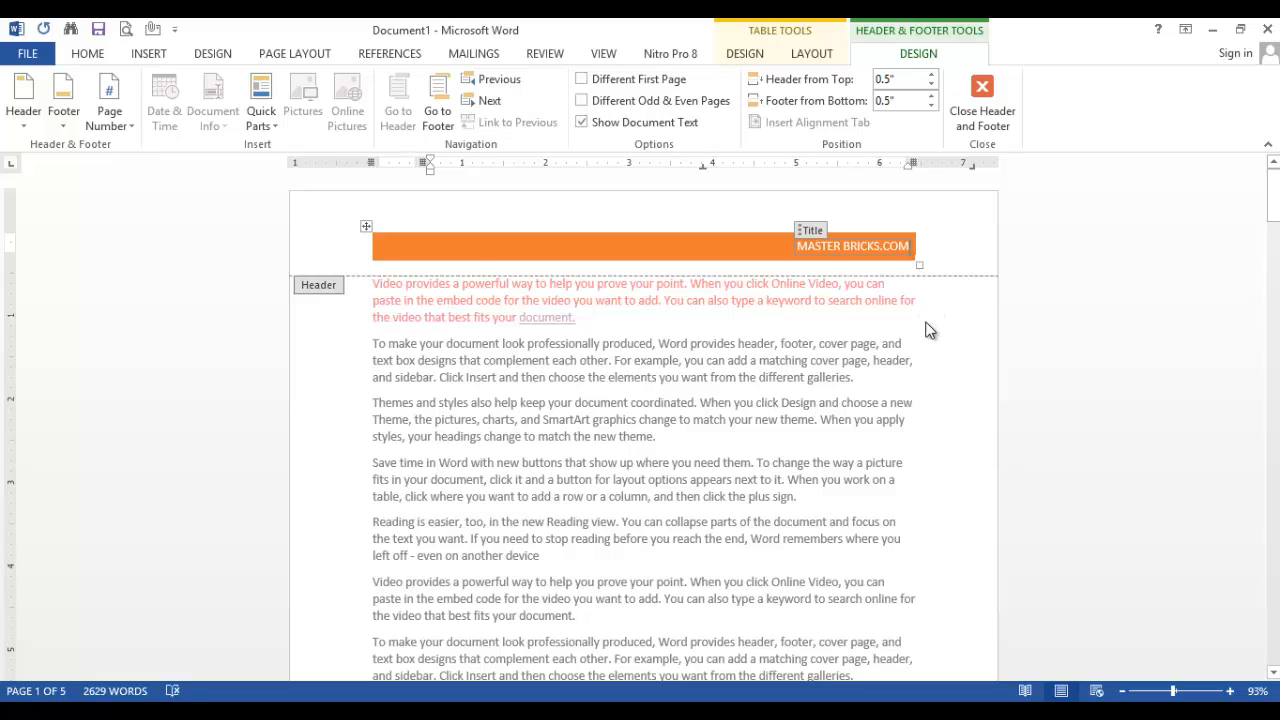
double_click(950, 301)
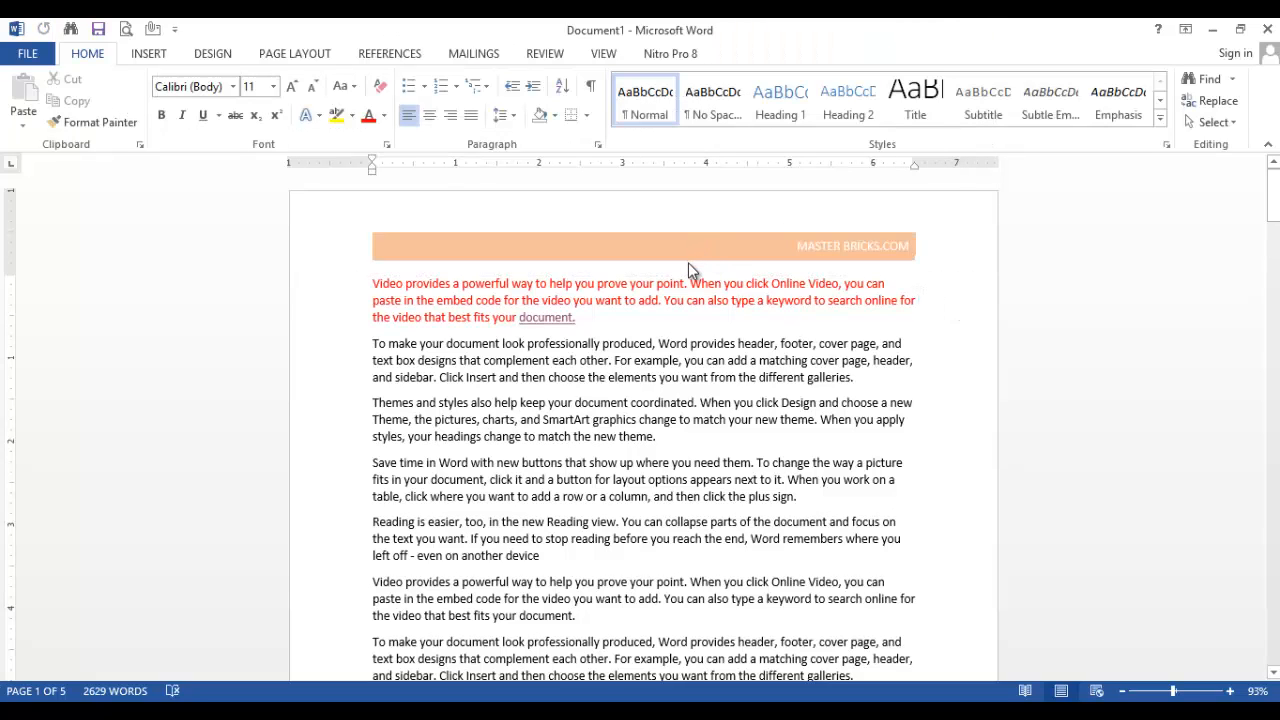
Check the header on the following pages and return to the start of the document
scroll(700, 262, down, 7)
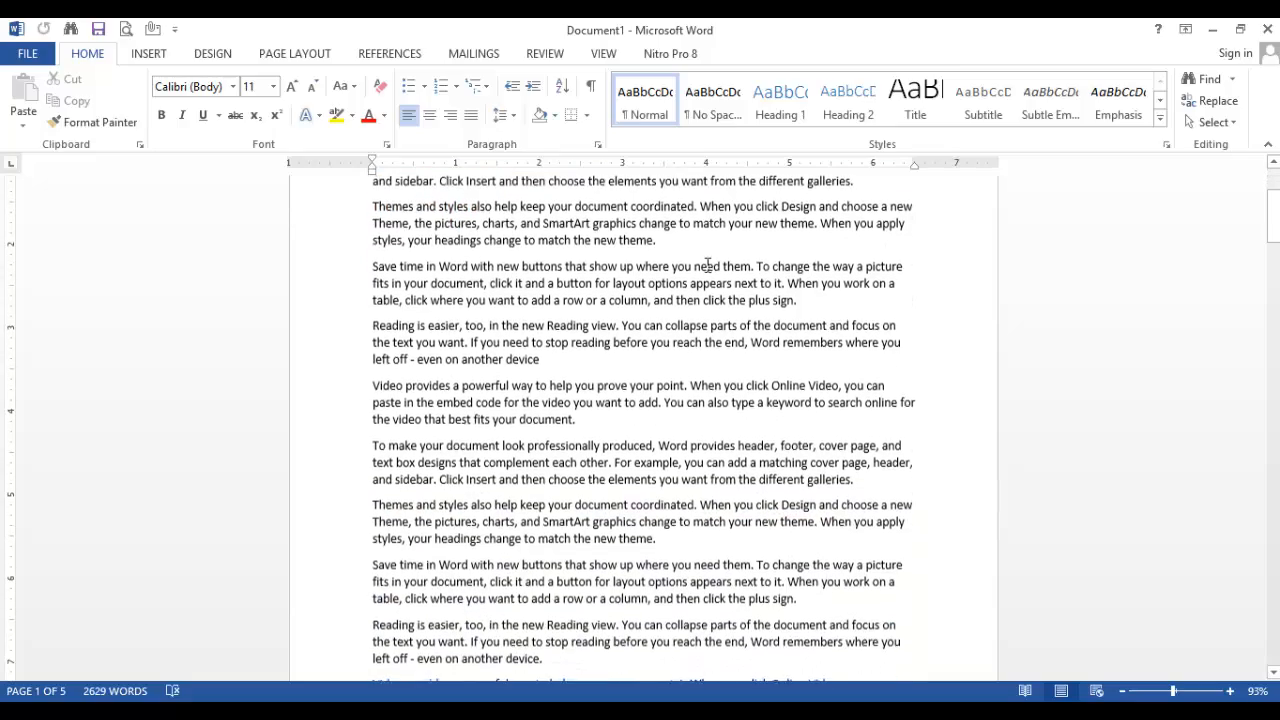
scroll(709, 264, down, 10)
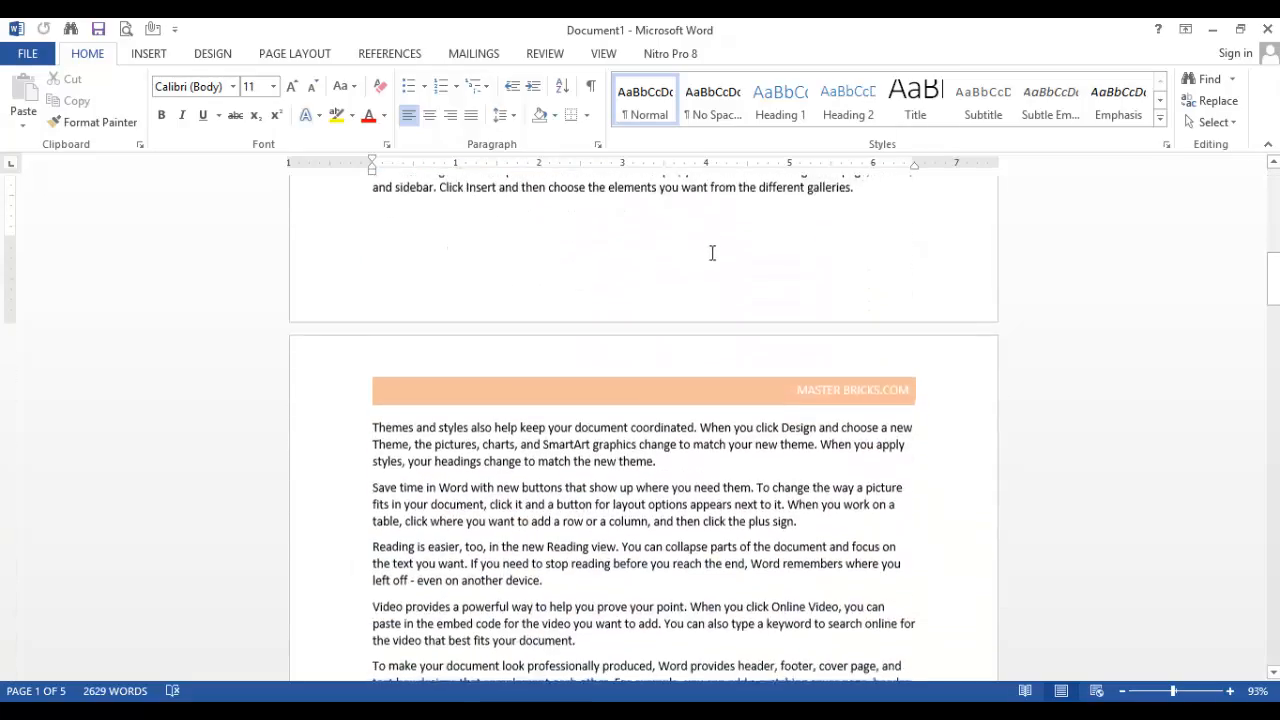
scroll(726, 341, down, 15)
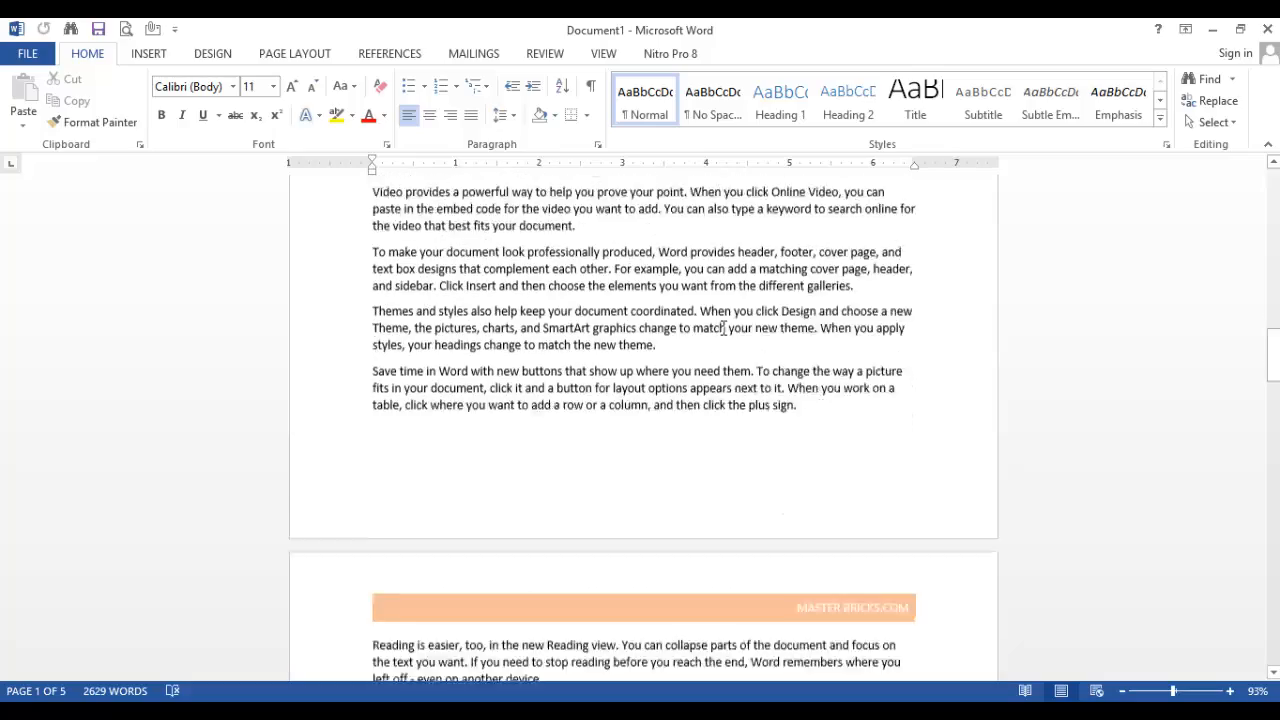
scroll(726, 337, down, 8)
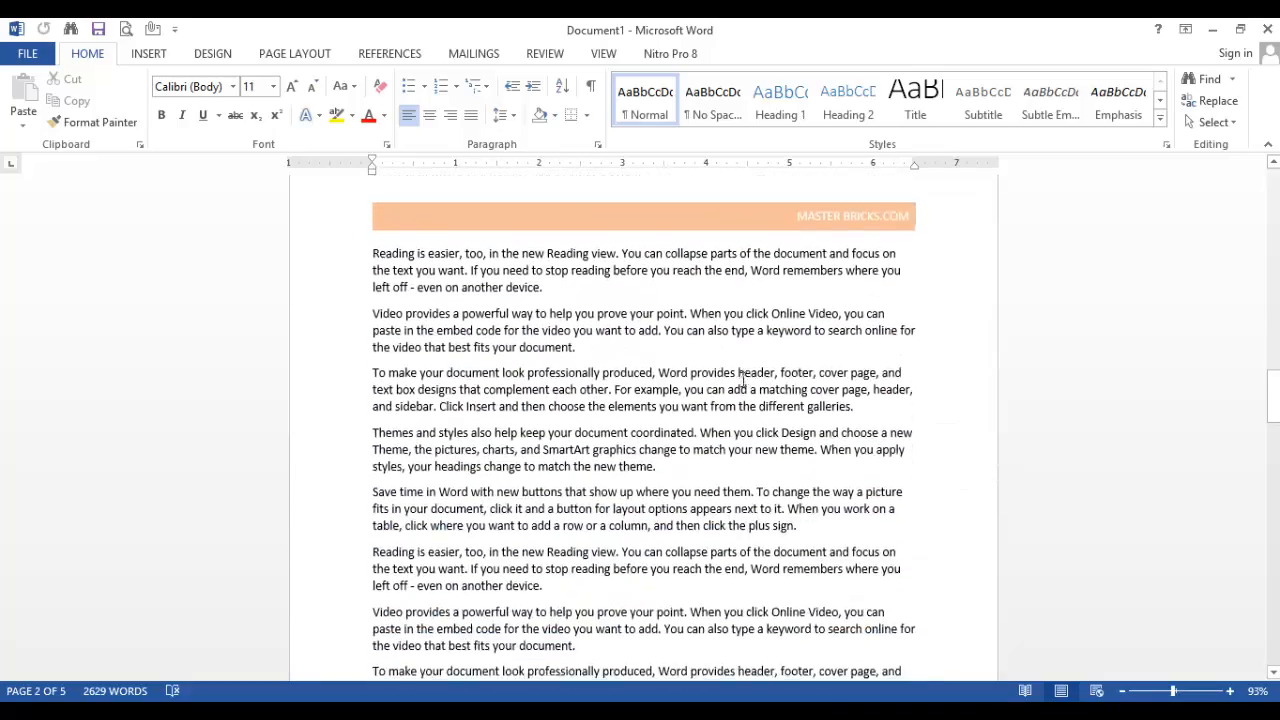
scroll(748, 385, down, 10)
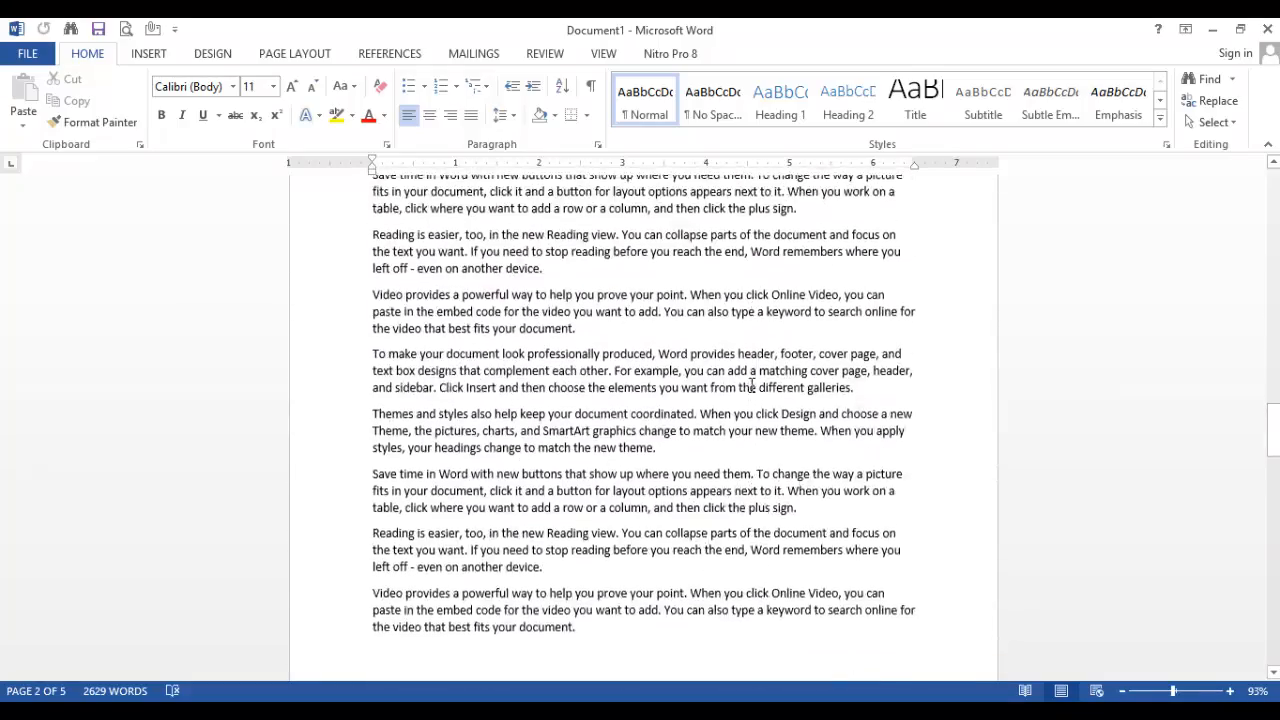
scroll(754, 392, down, 10)
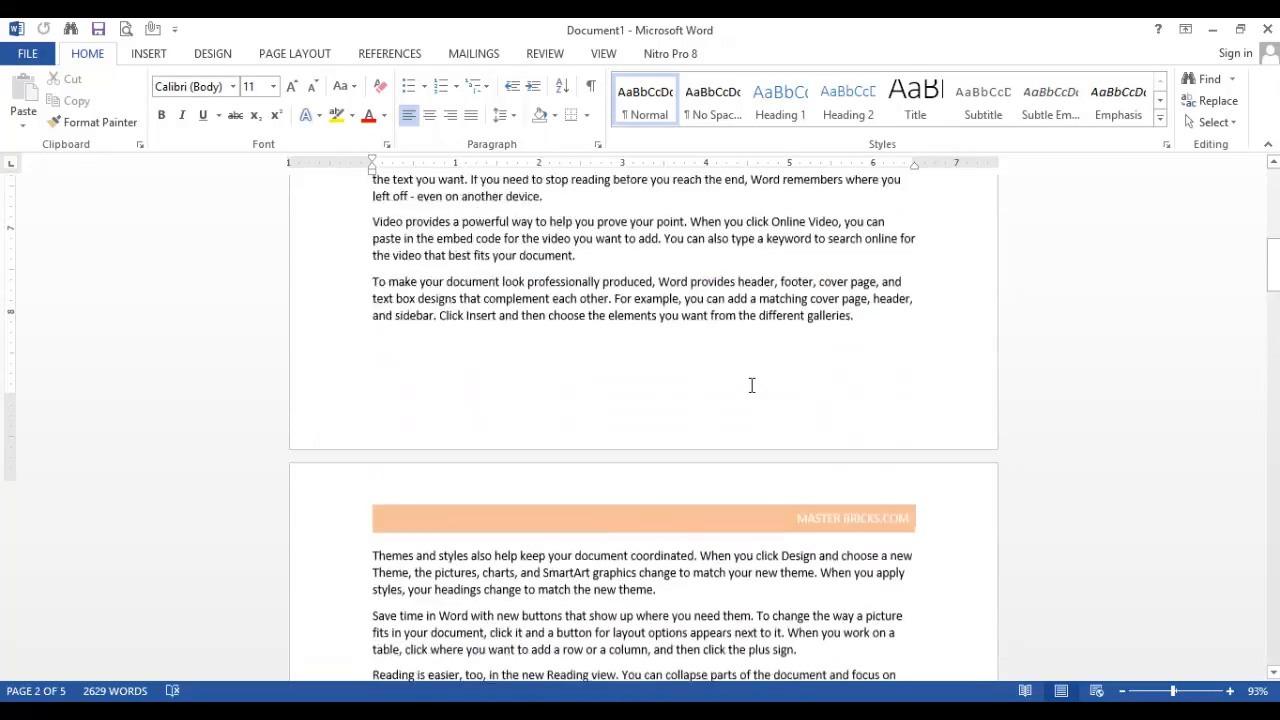
key(ctrl+Home)
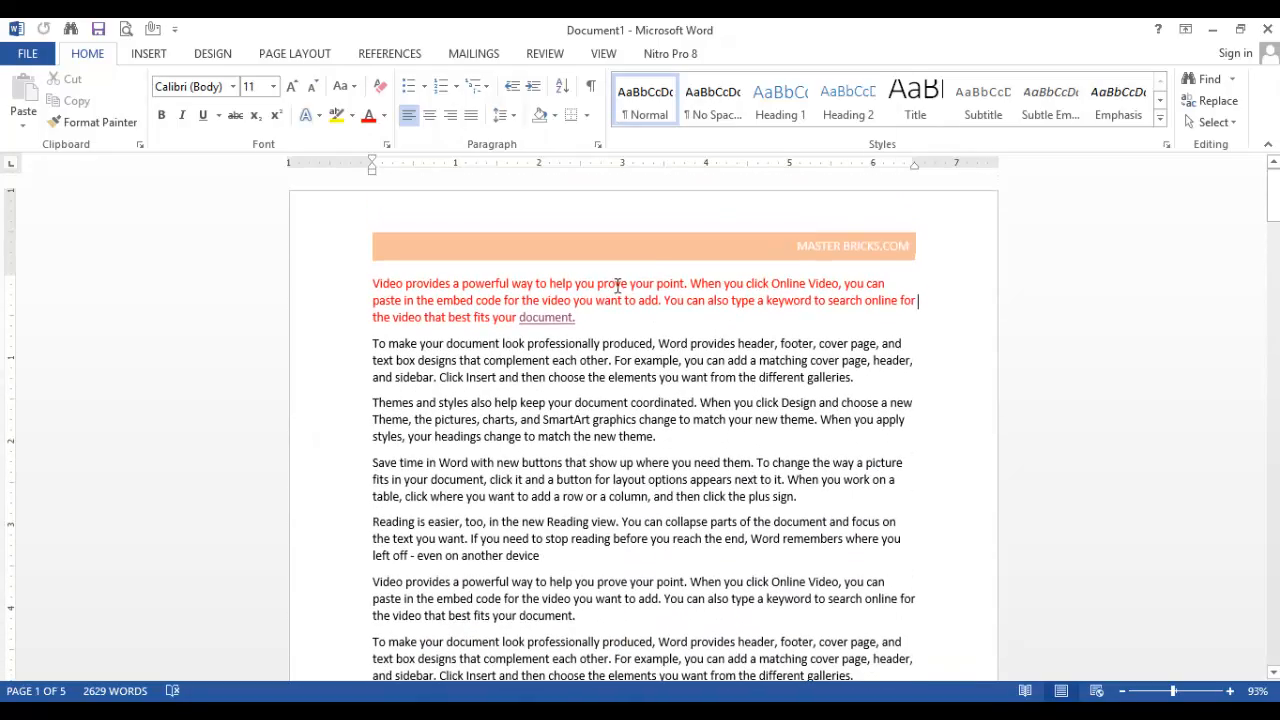
Reopen the first page's header for editing twice, returning to the body text each time
double_click(662, 233)
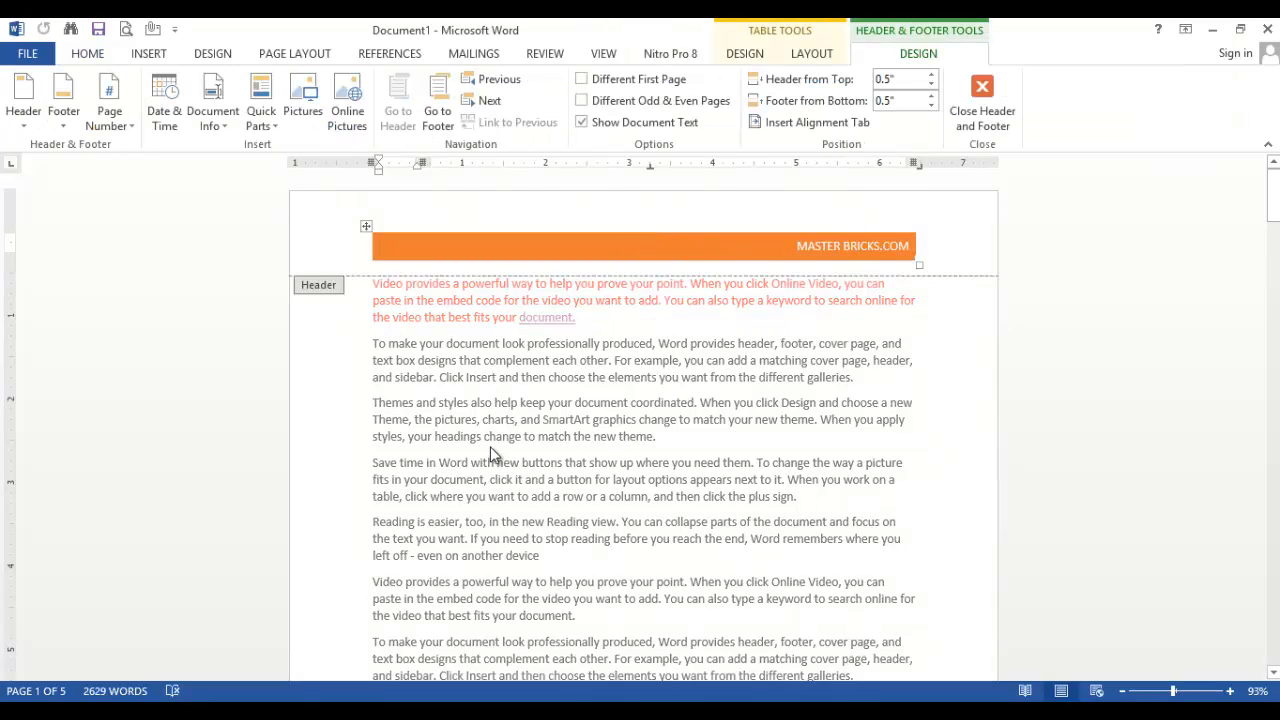
double_click(460, 390)
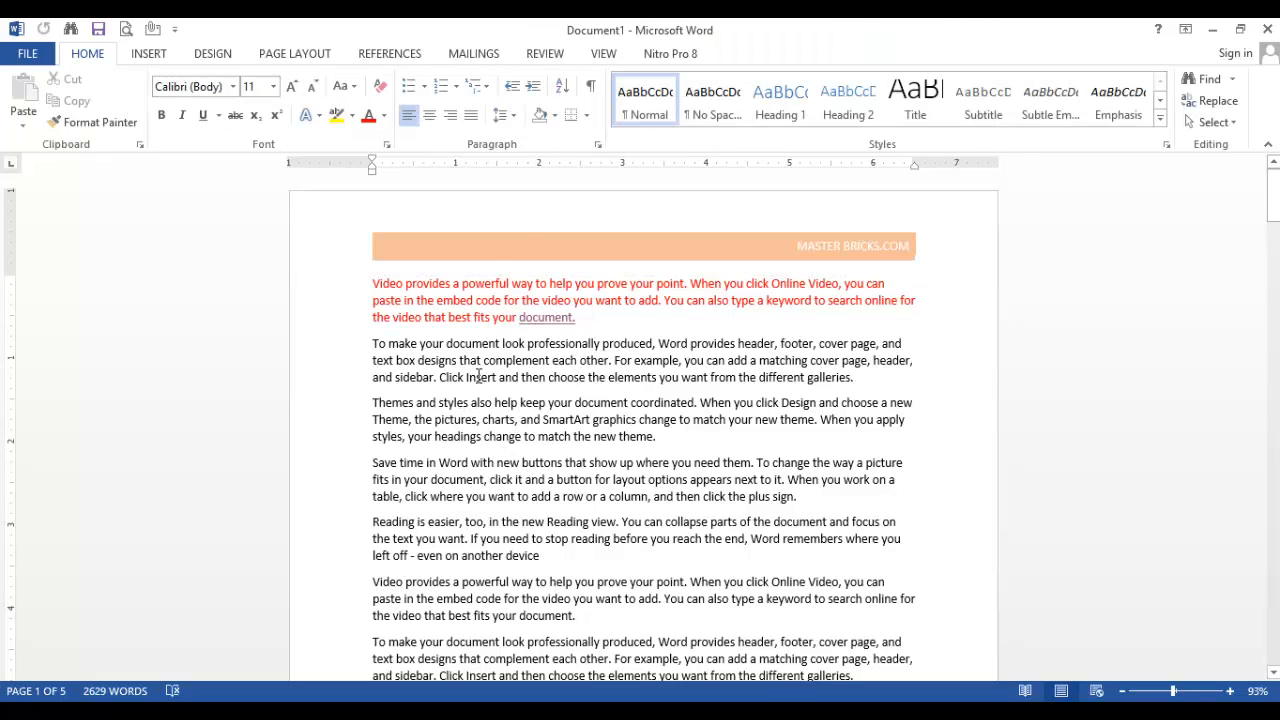
double_click(593, 245)
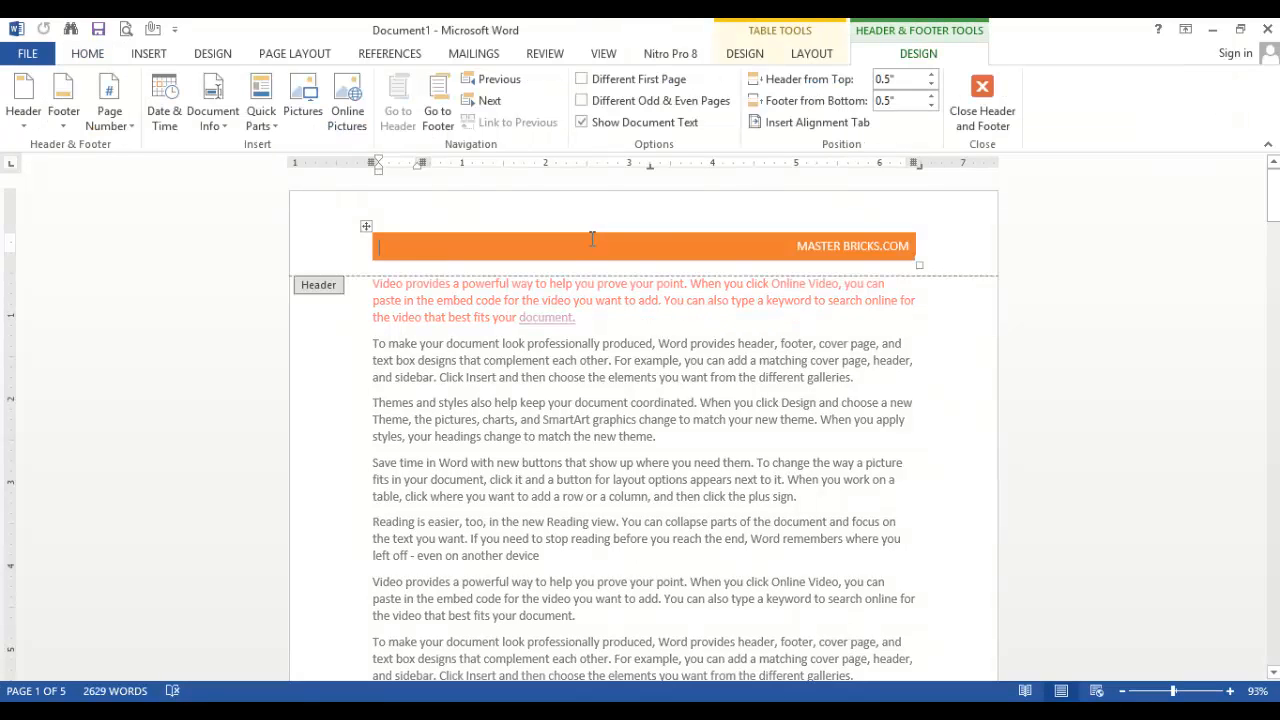
click(982, 100)
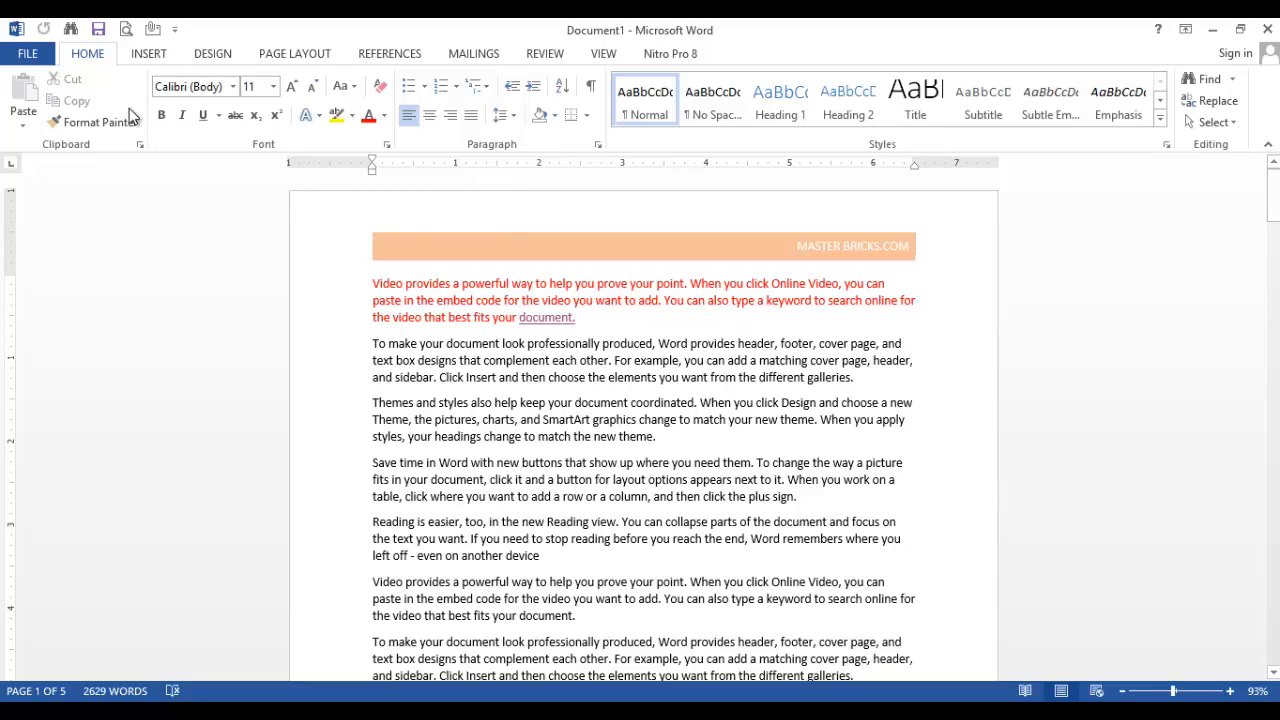
Insert the built-in Integral footer design into the document
click(150, 53)
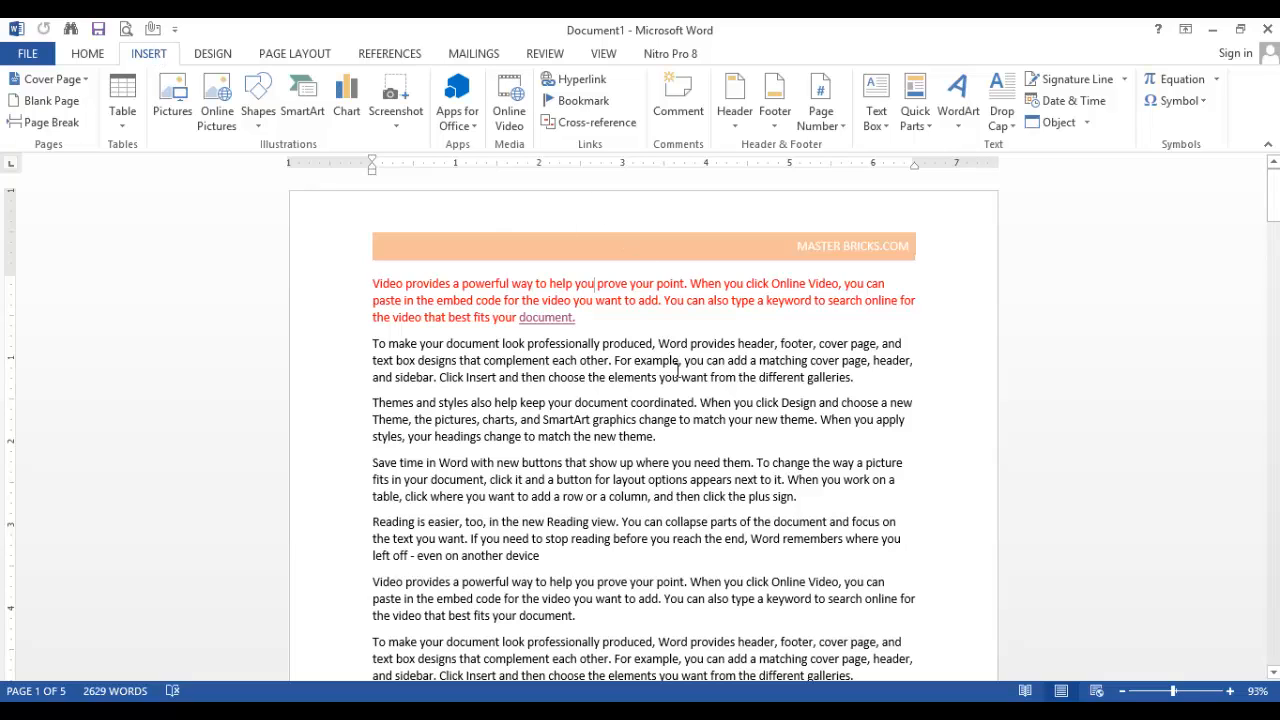
scroll(678, 388, down, 5)
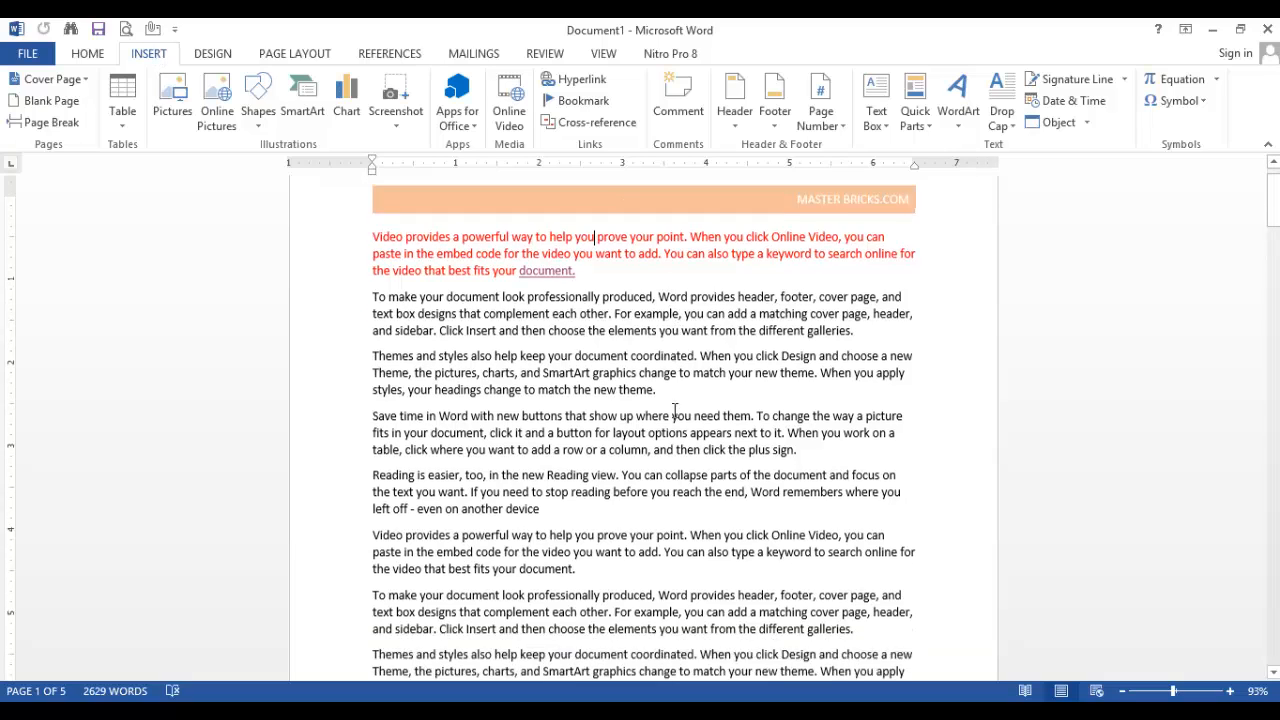
scroll(664, 396, up, 7)
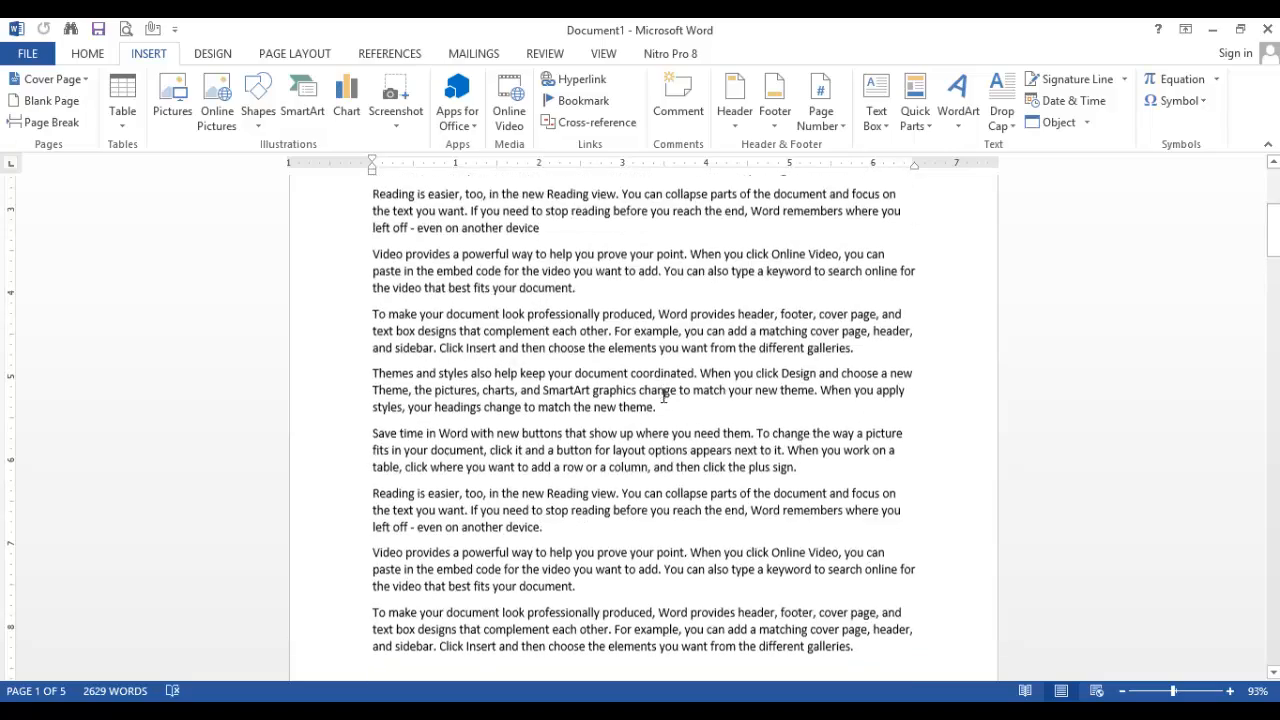
scroll(664, 392, down, 10)
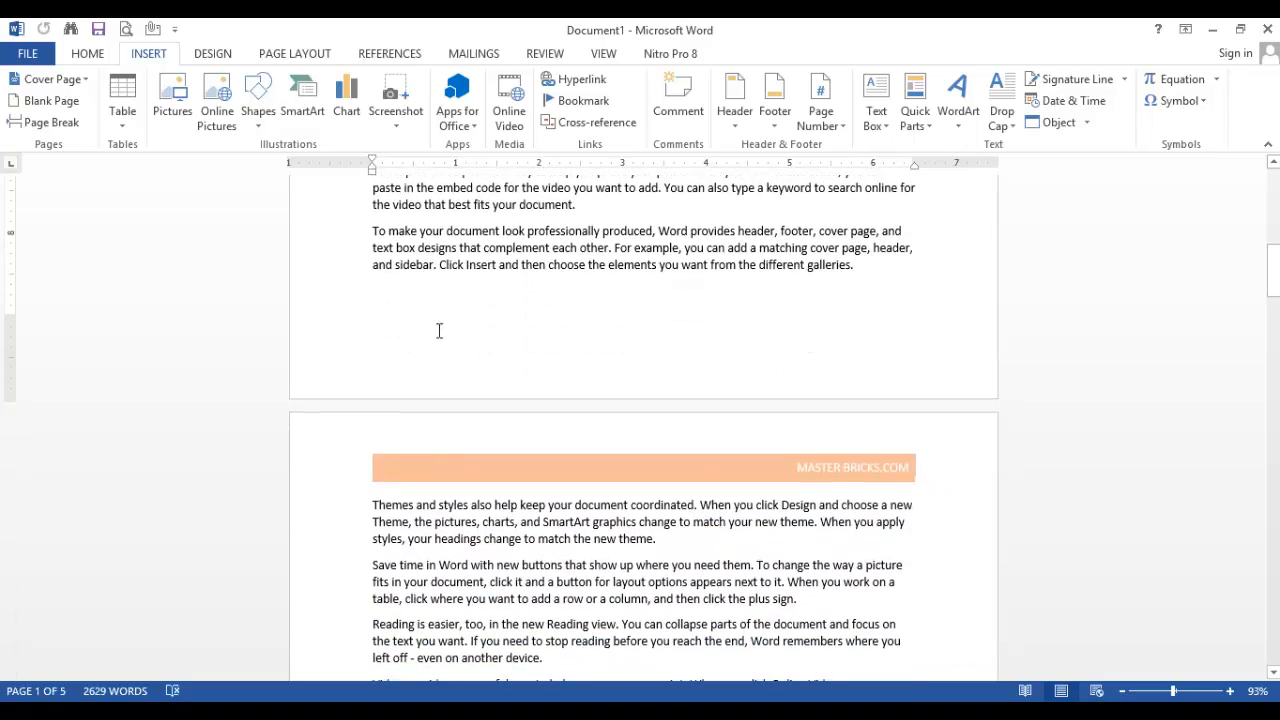
click(775, 115)
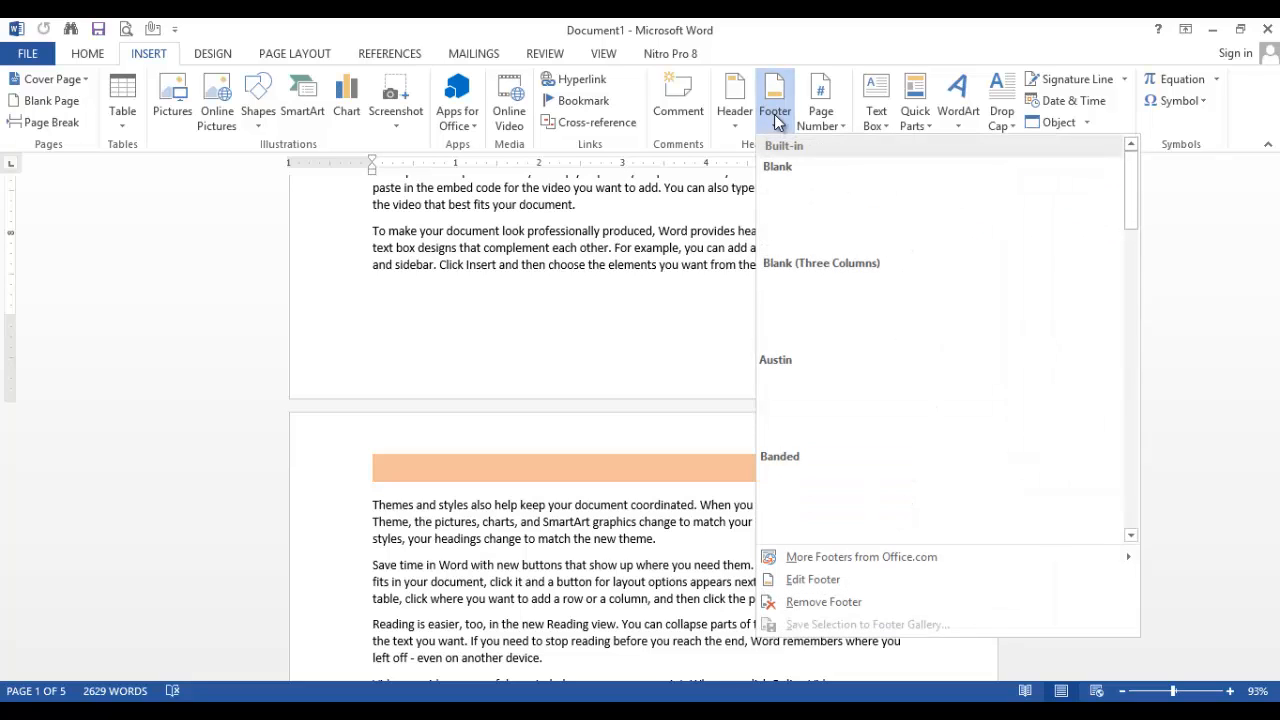
click(1131, 535)
click(1132, 534)
click(1133, 530)
click(1133, 530)
click(1133, 529)
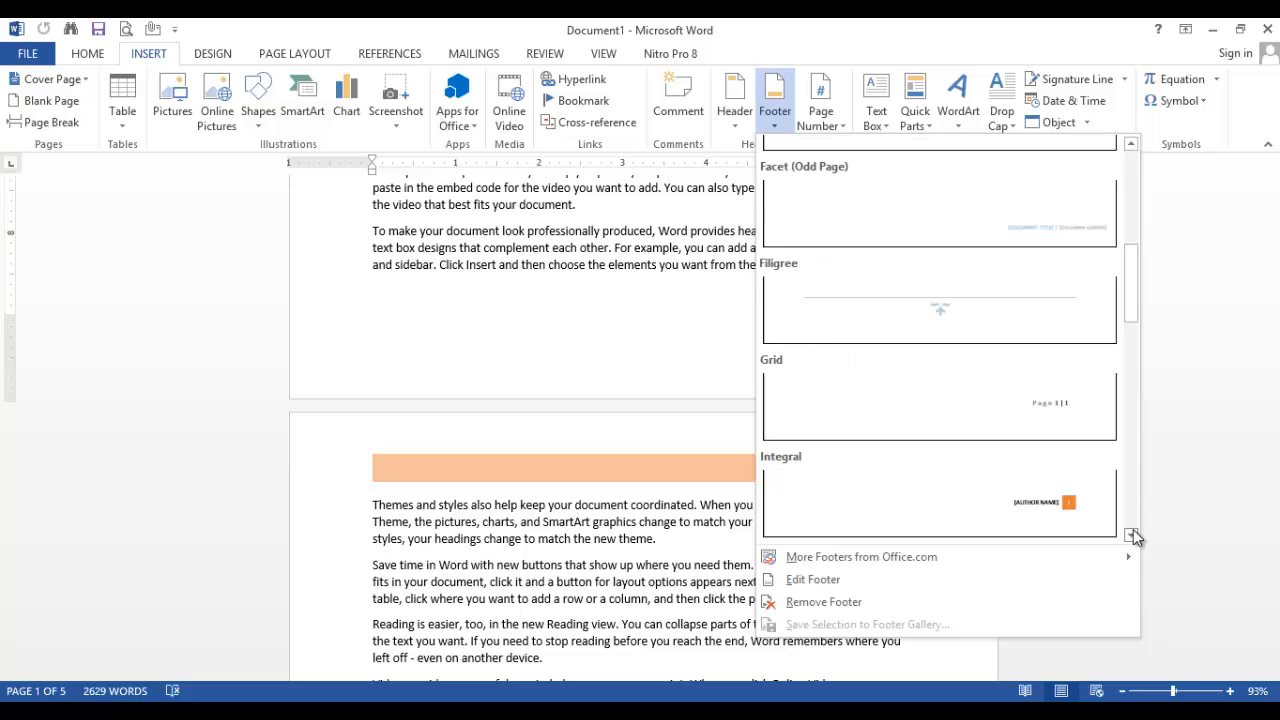
click(1039, 502)
Replace the footer's author name with "WELCOME STUDENT S" and return to the body text
scroll(837, 431, down, 2)
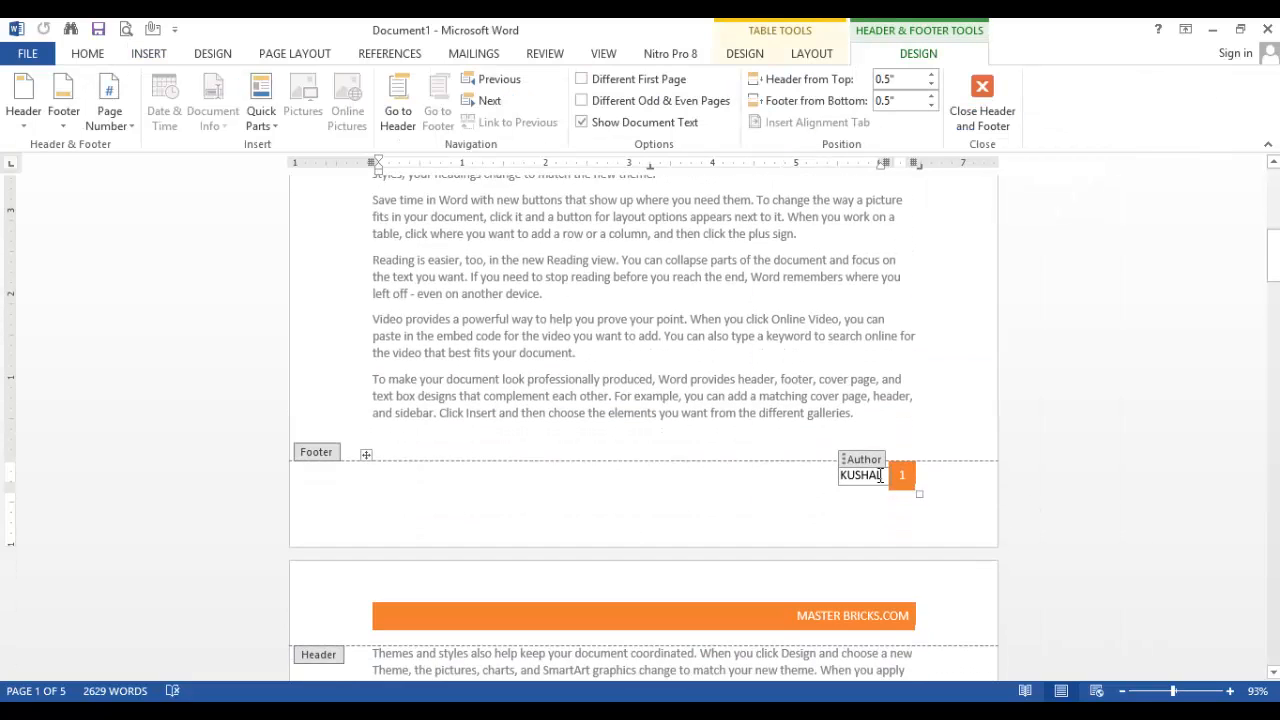
click(881, 475)
key(BackSpace)
key(BackSpace)
key(BackSpace)
key(BackSpace)
key(BackSpace)
key(BackSpace)
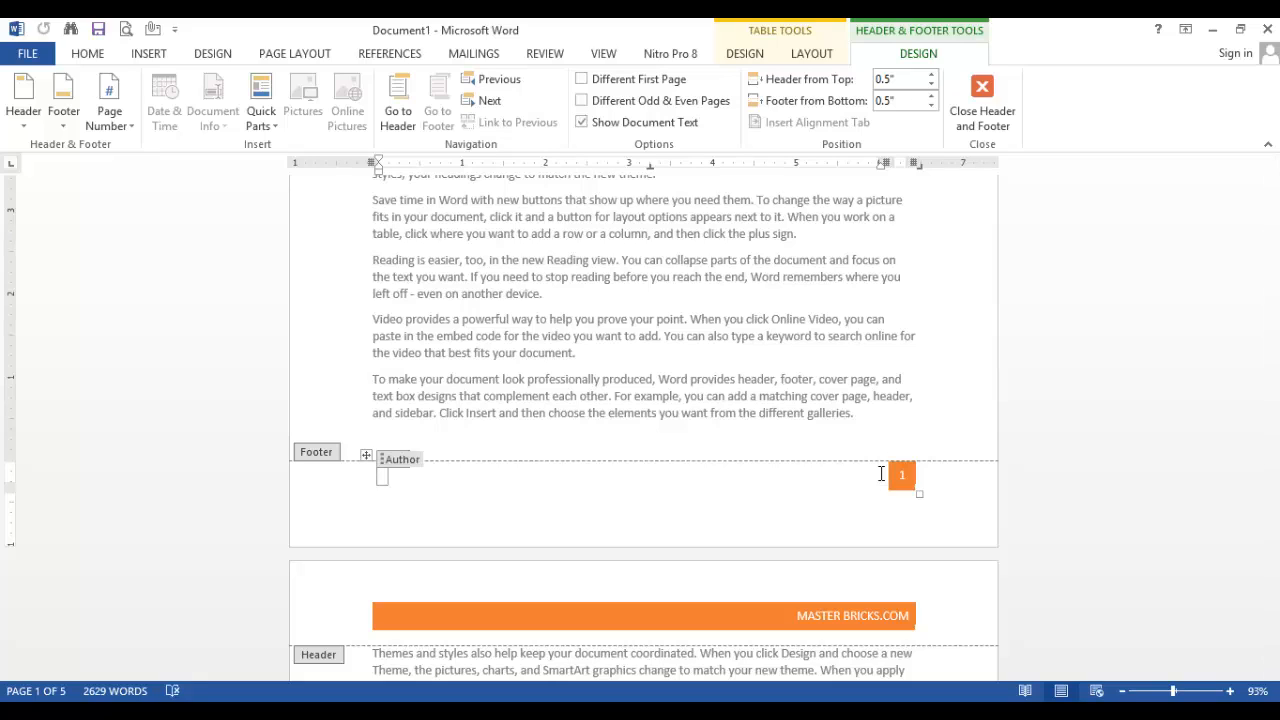
text(WELCOME STUDENT)
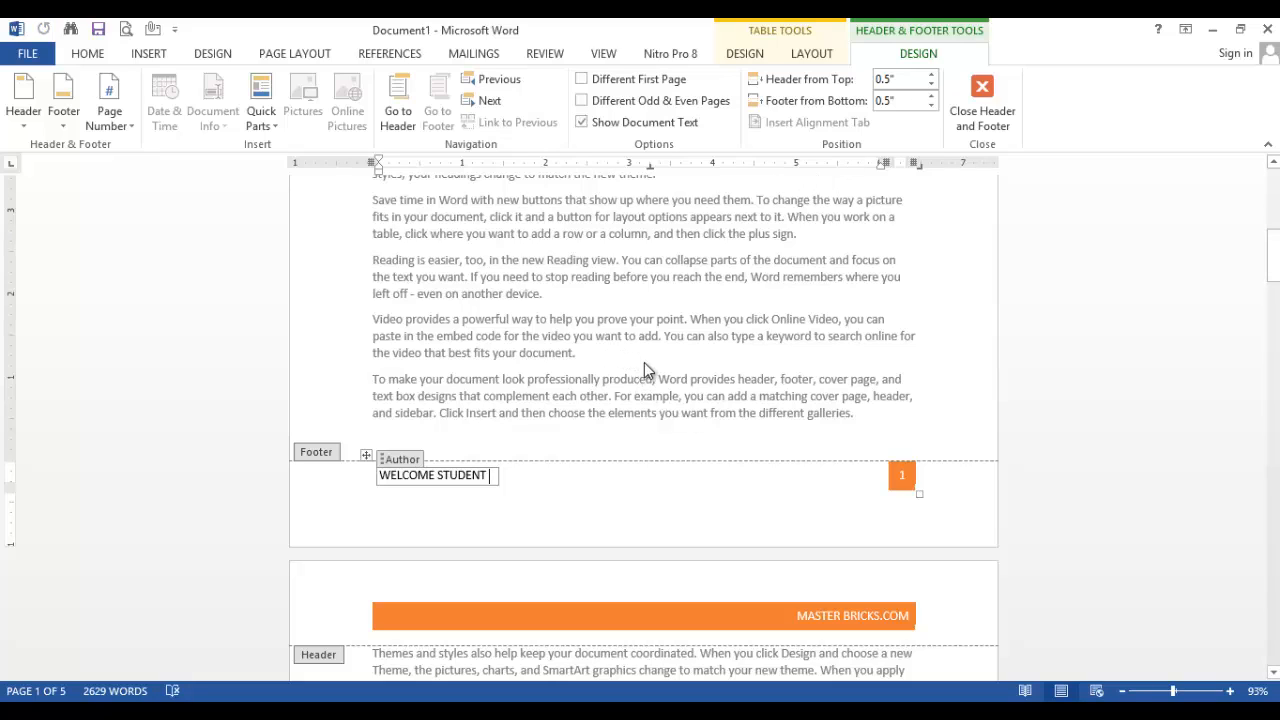
double_click(460, 260)
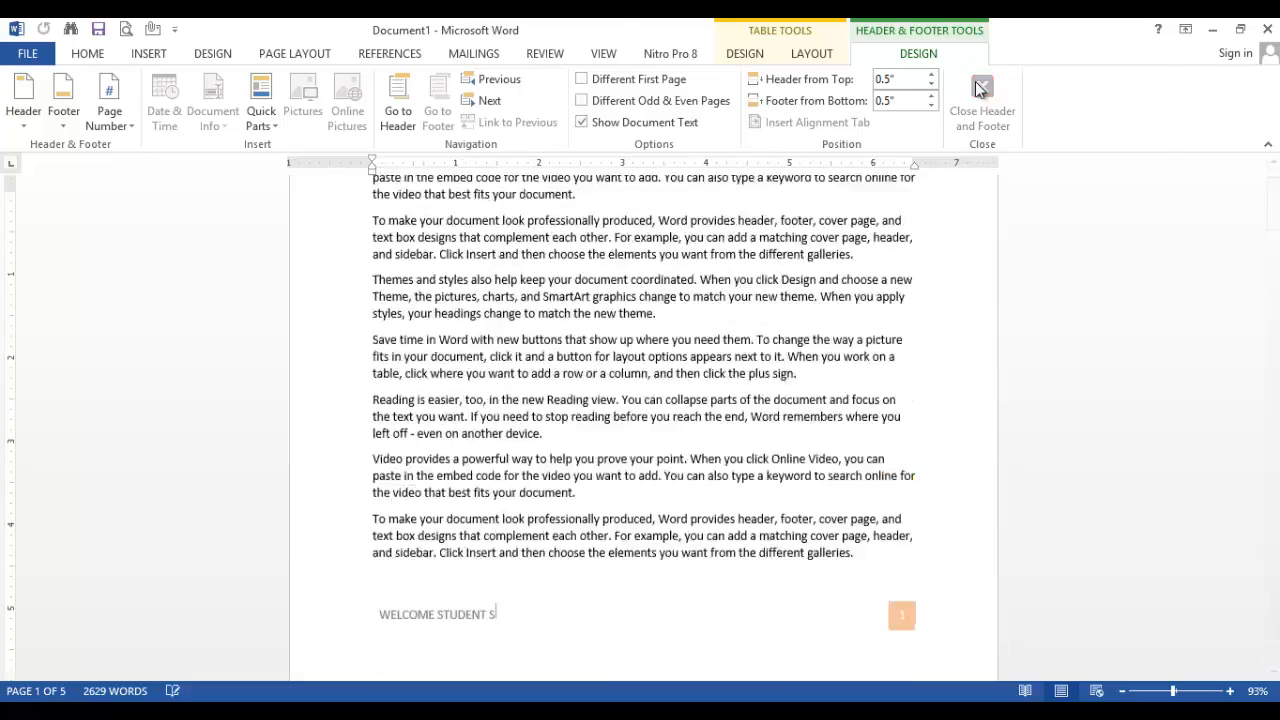
Check the footer text and page numbers on the following pages through the end of the document
scroll(748, 335, down, 12)
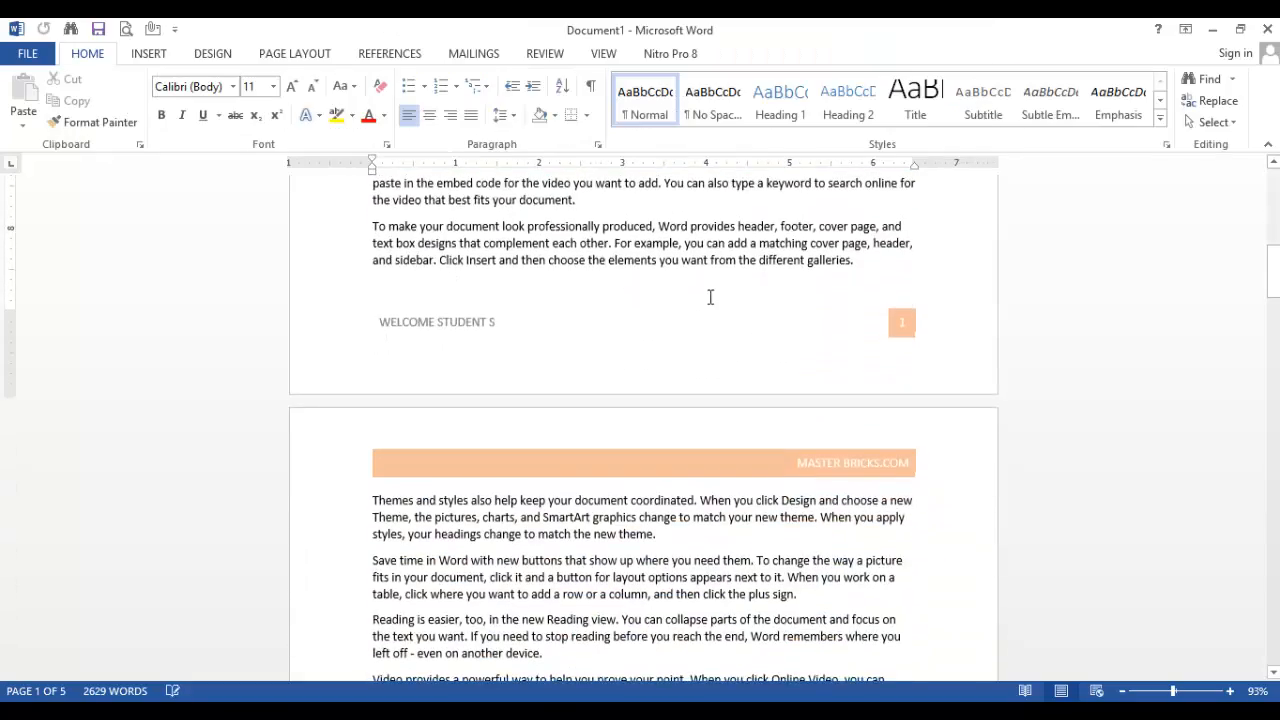
scroll(699, 296, down, 15)
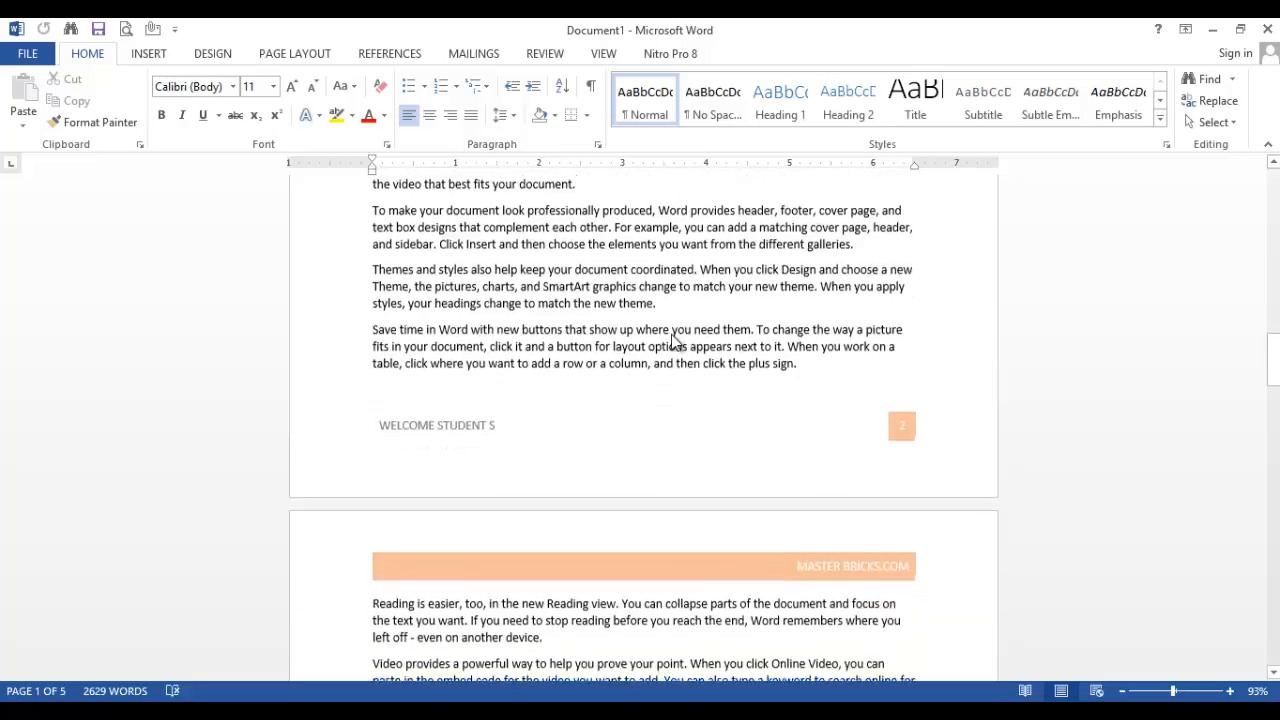
scroll(673, 342, down, 15)
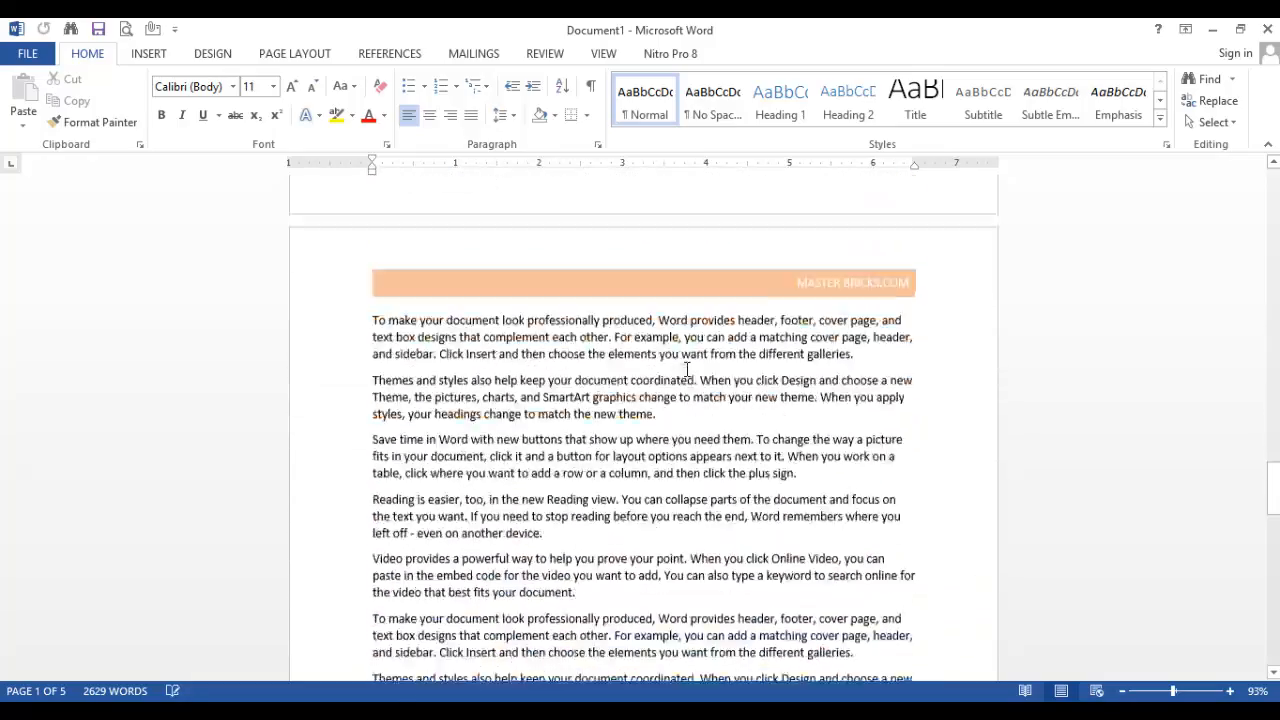
scroll(697, 370, down, 12)
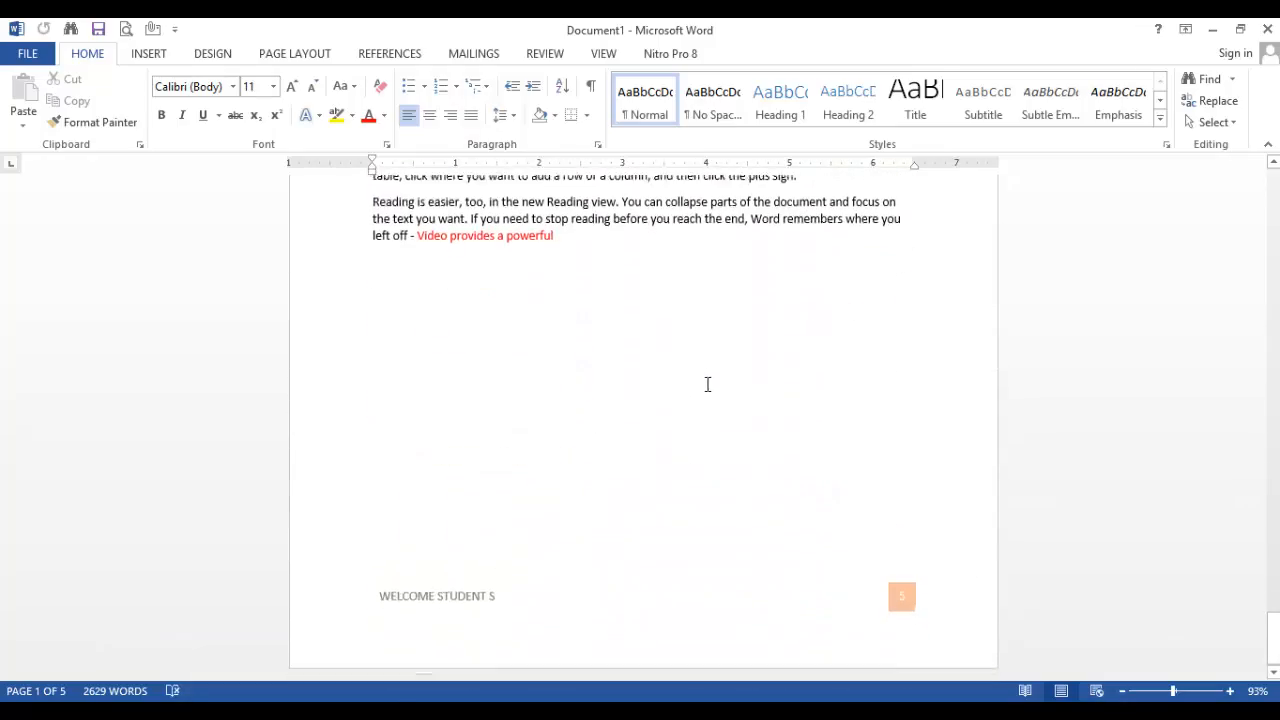
scroll(707, 383, up, 3)
scroll(707, 383, down, 8)
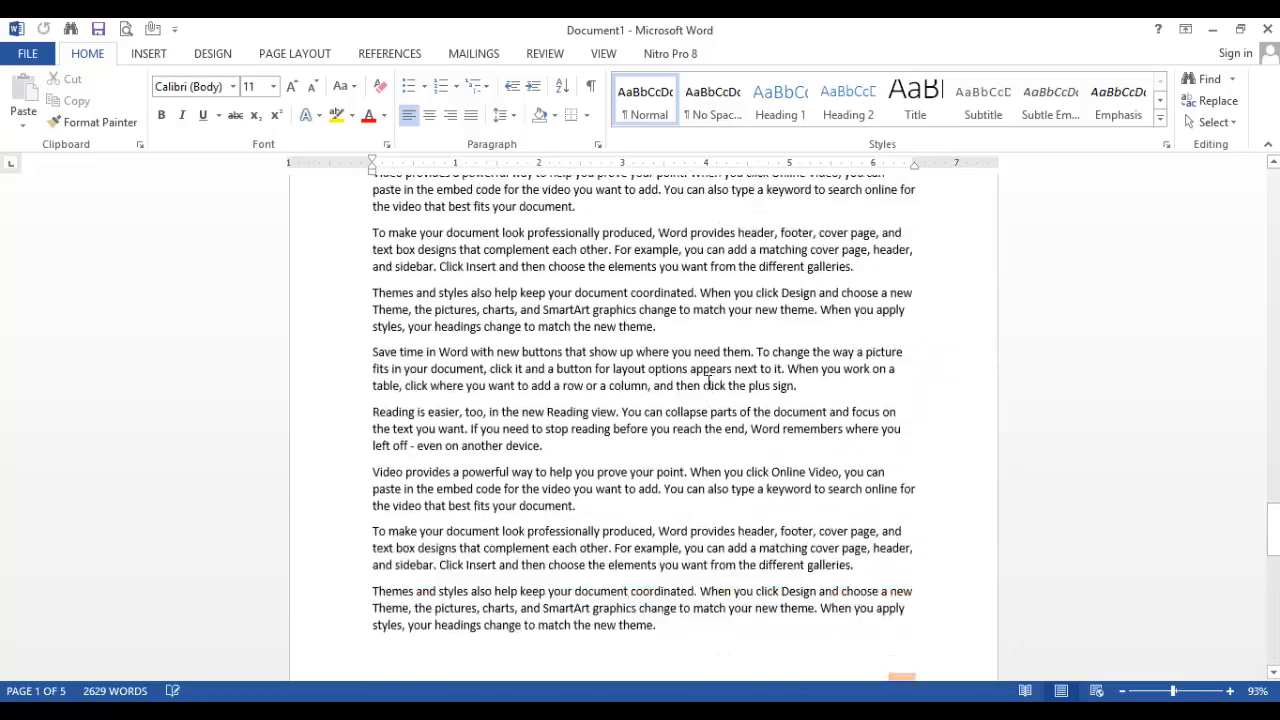
scroll(707, 383, up, 1)
scroll(707, 383, down, 13)
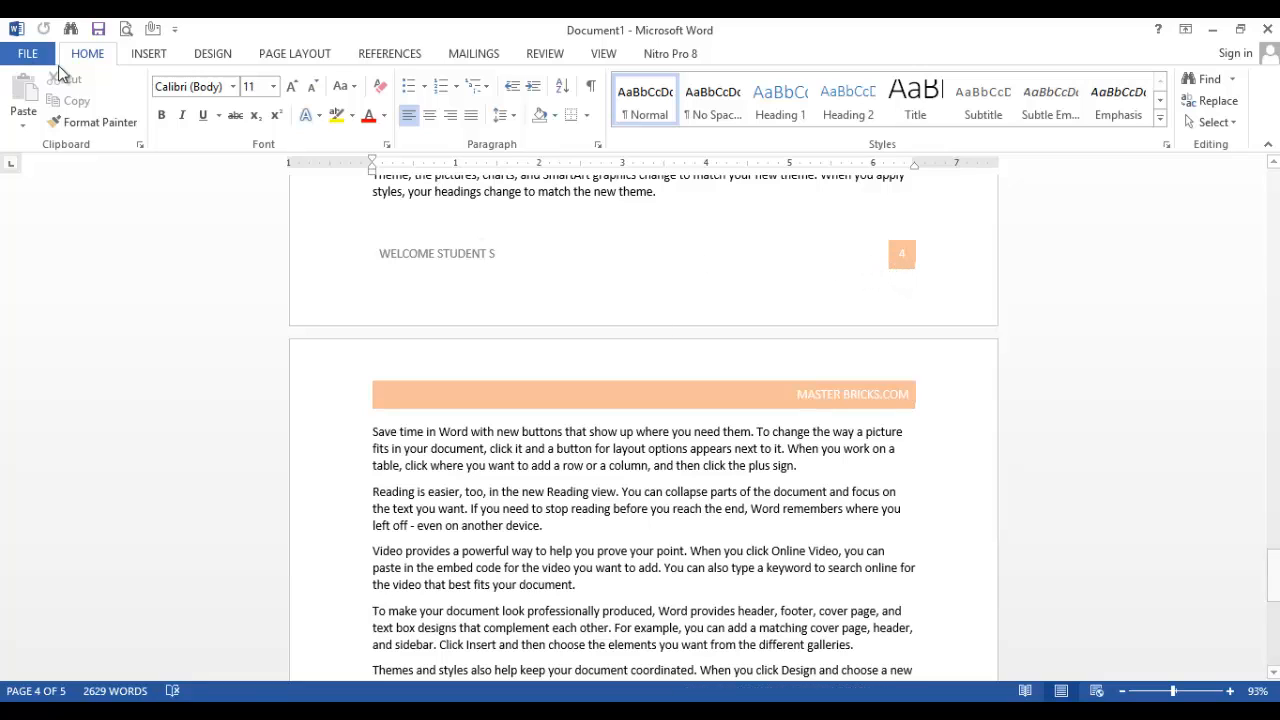
Insert page numbers at the bottom of the page in the Plain Number 2 style
click(150, 56)
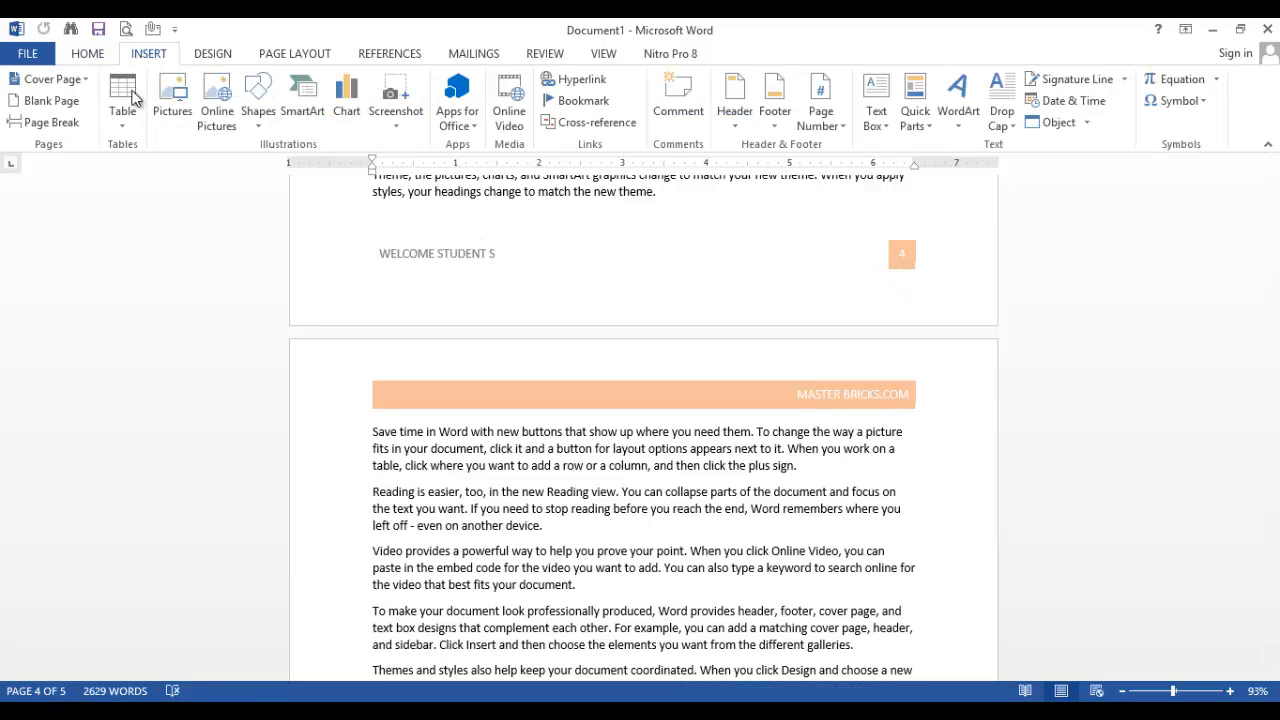
click(841, 126)
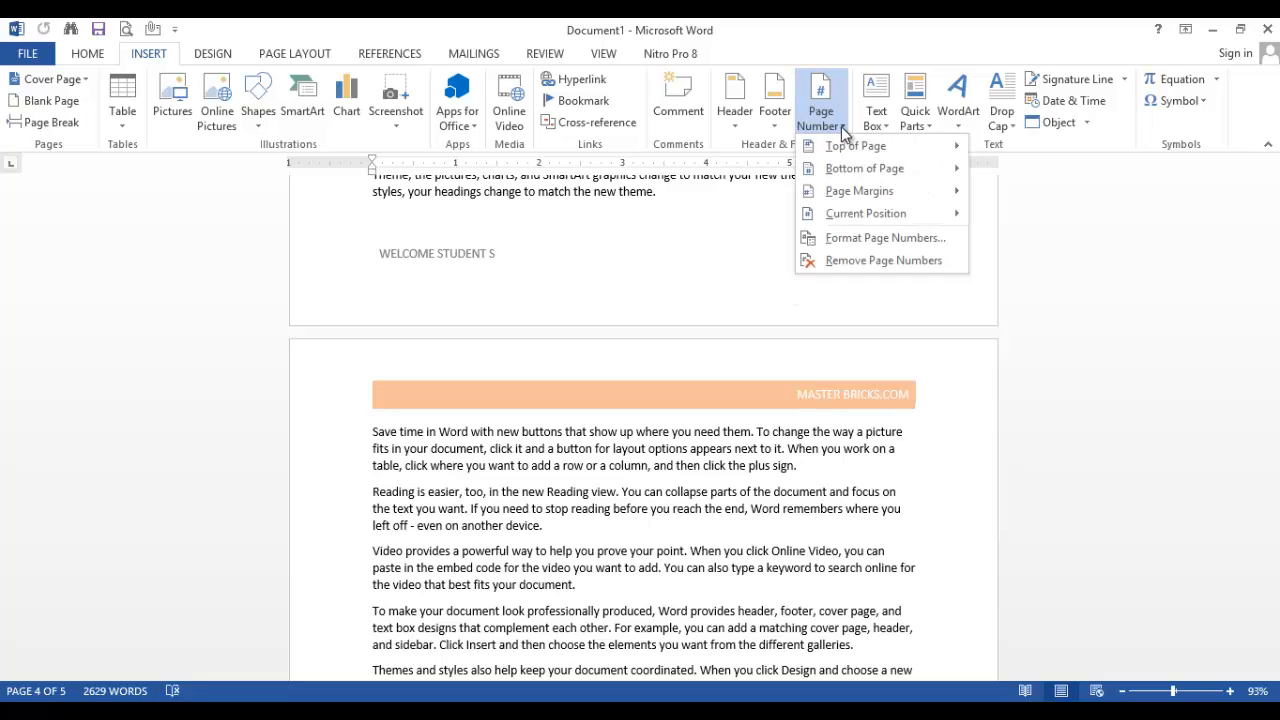
mouse_move(845, 149)
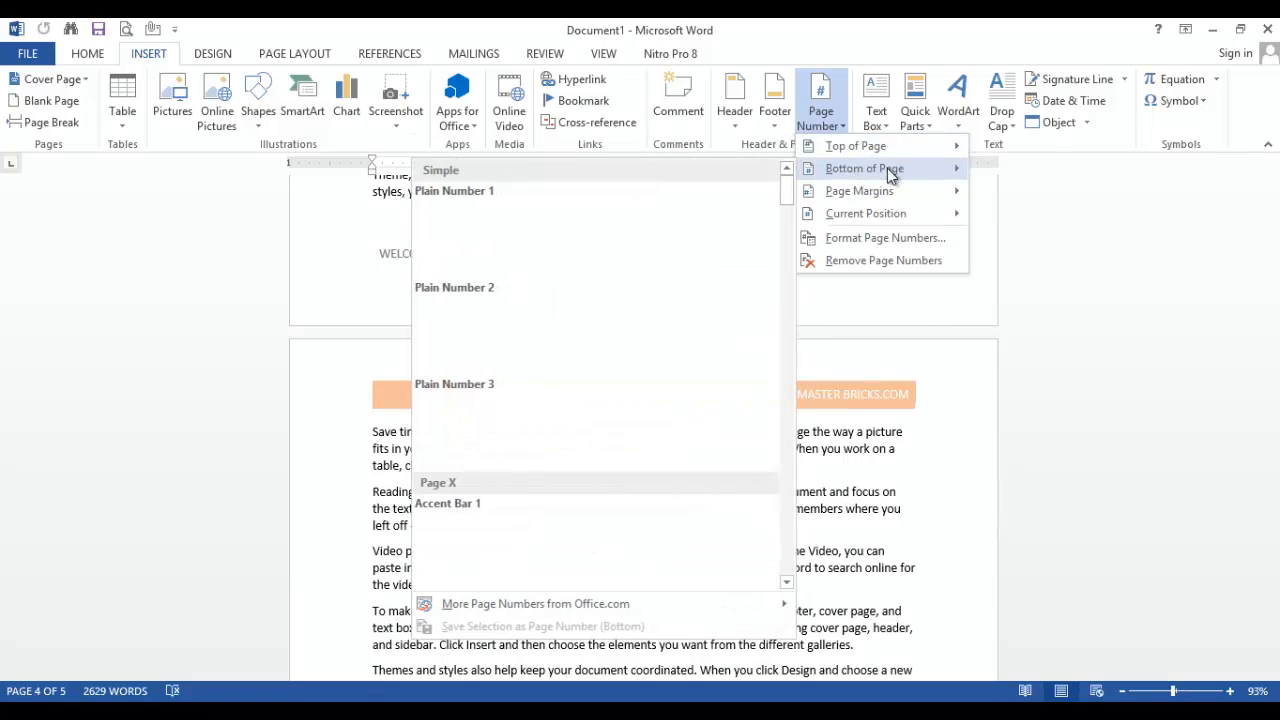
mouse_move(883, 191)
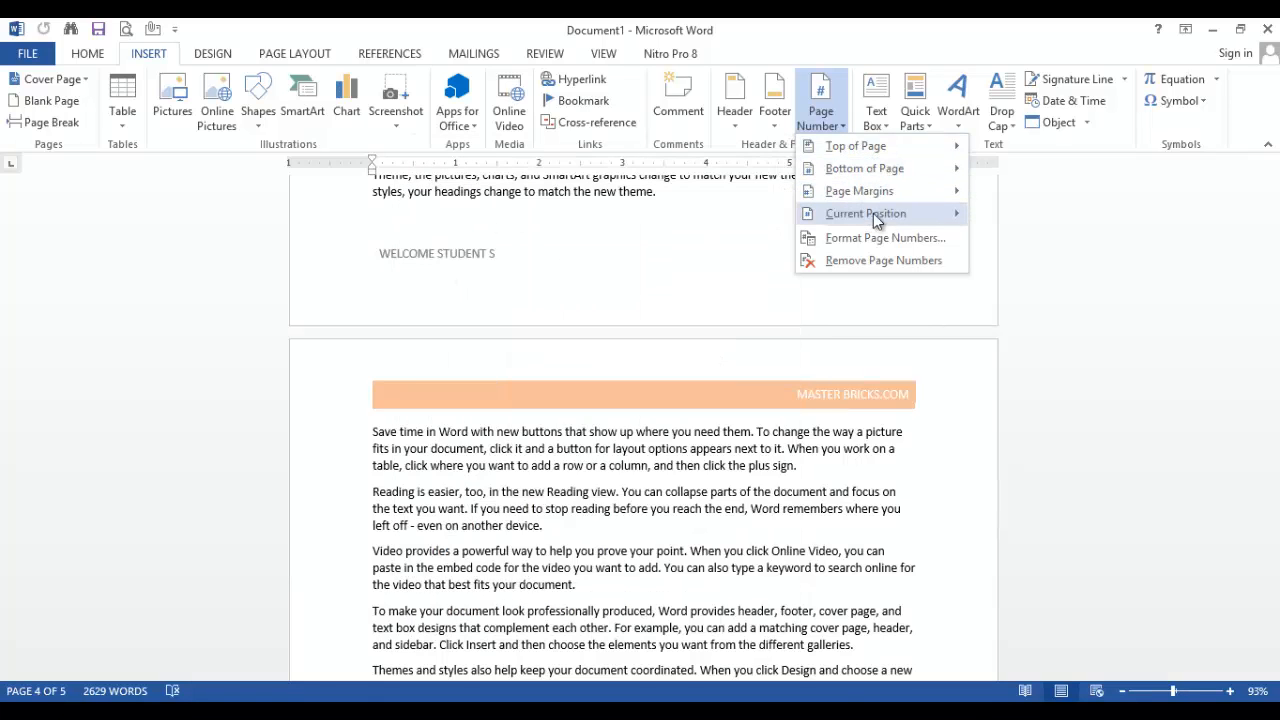
mouse_move(903, 224)
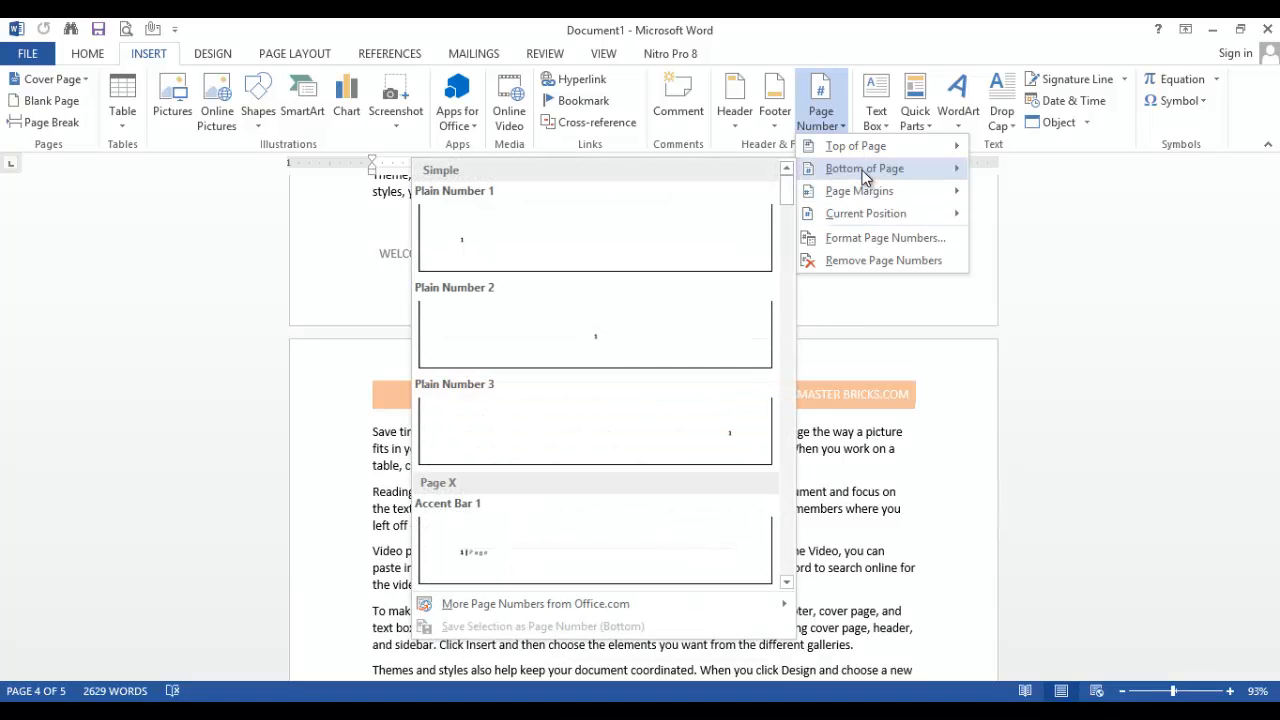
click(588, 340)
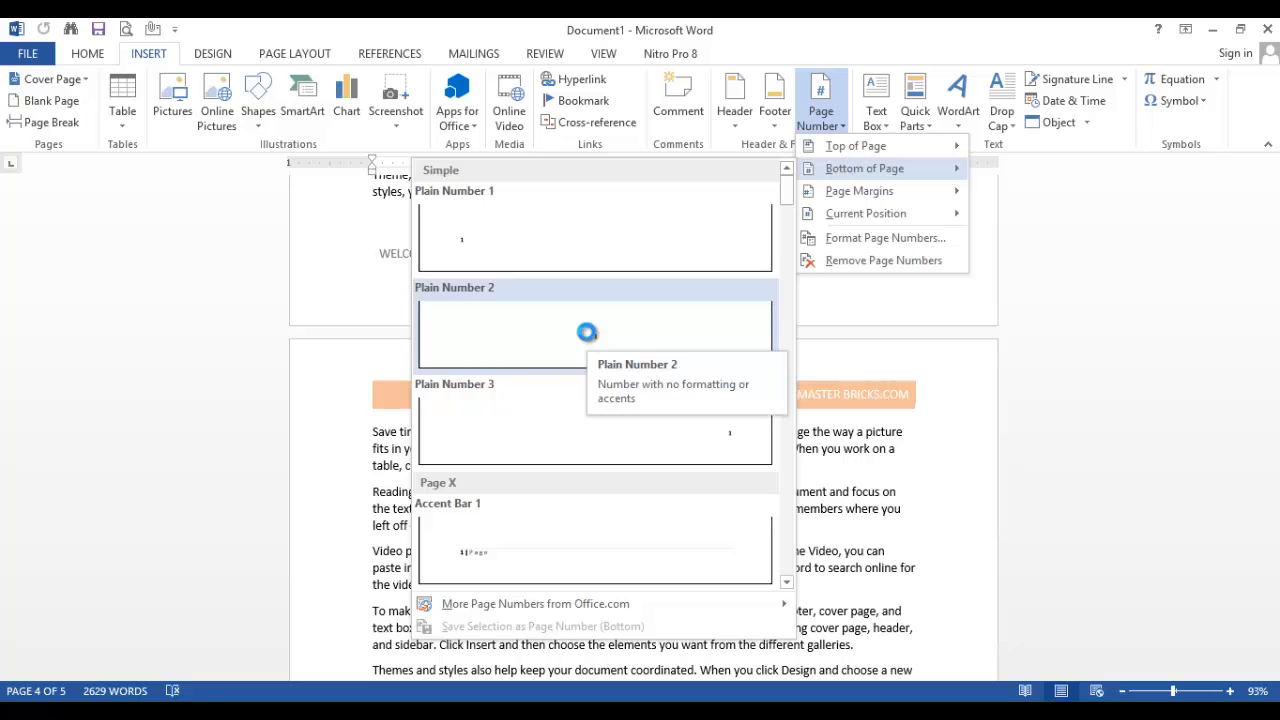
Check the centred page numbers in the footers of the following pages and return to the first page
scroll(600, 360, down, 2)
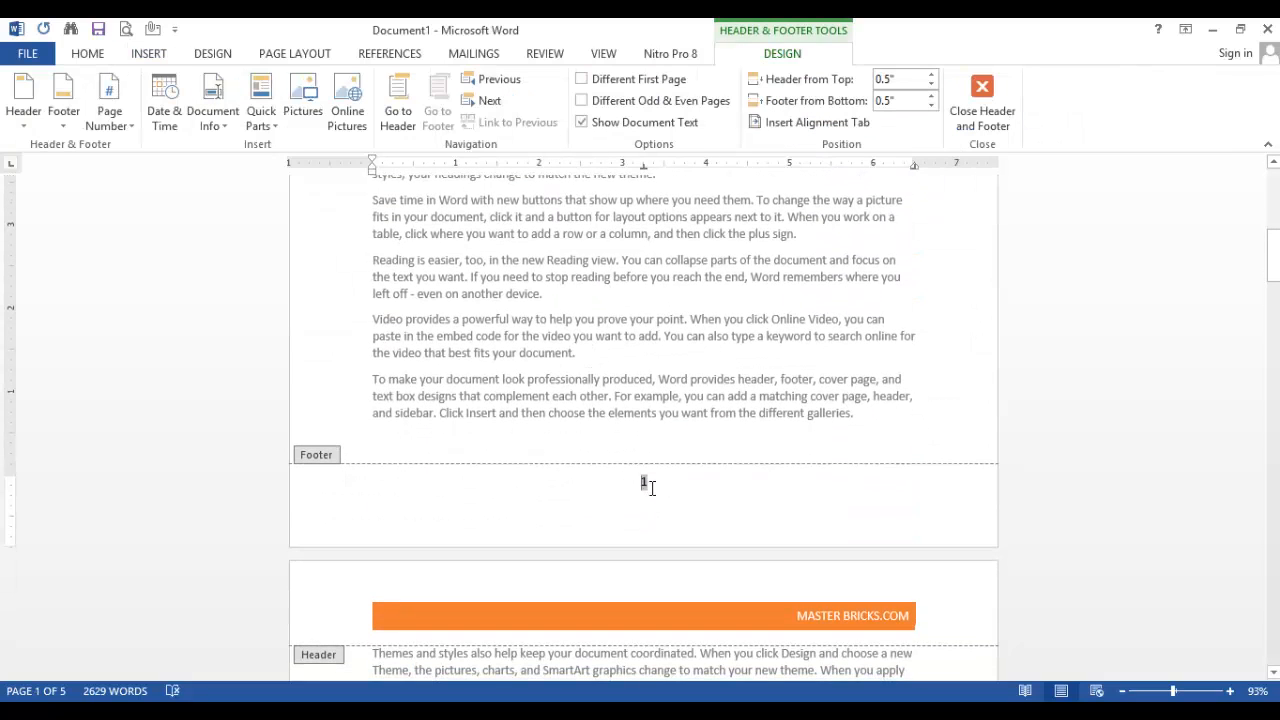
scroll(655, 475, down, 5)
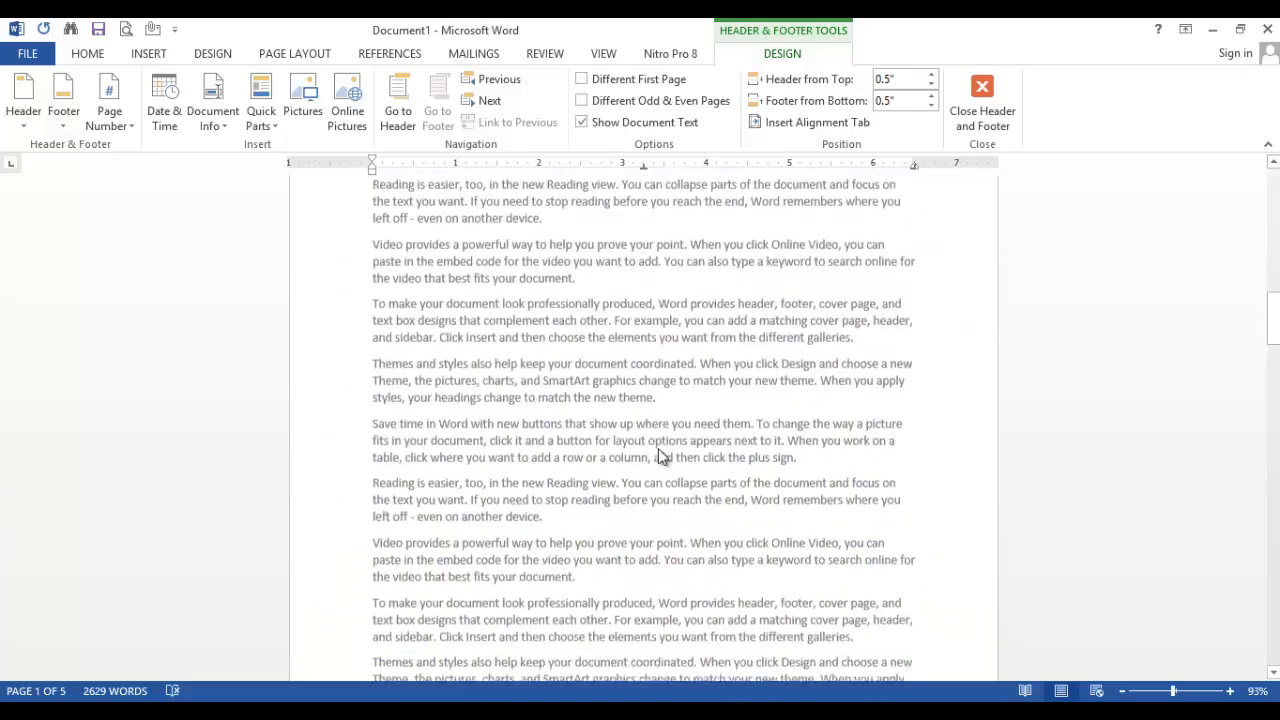
scroll(658, 450, down, 18)
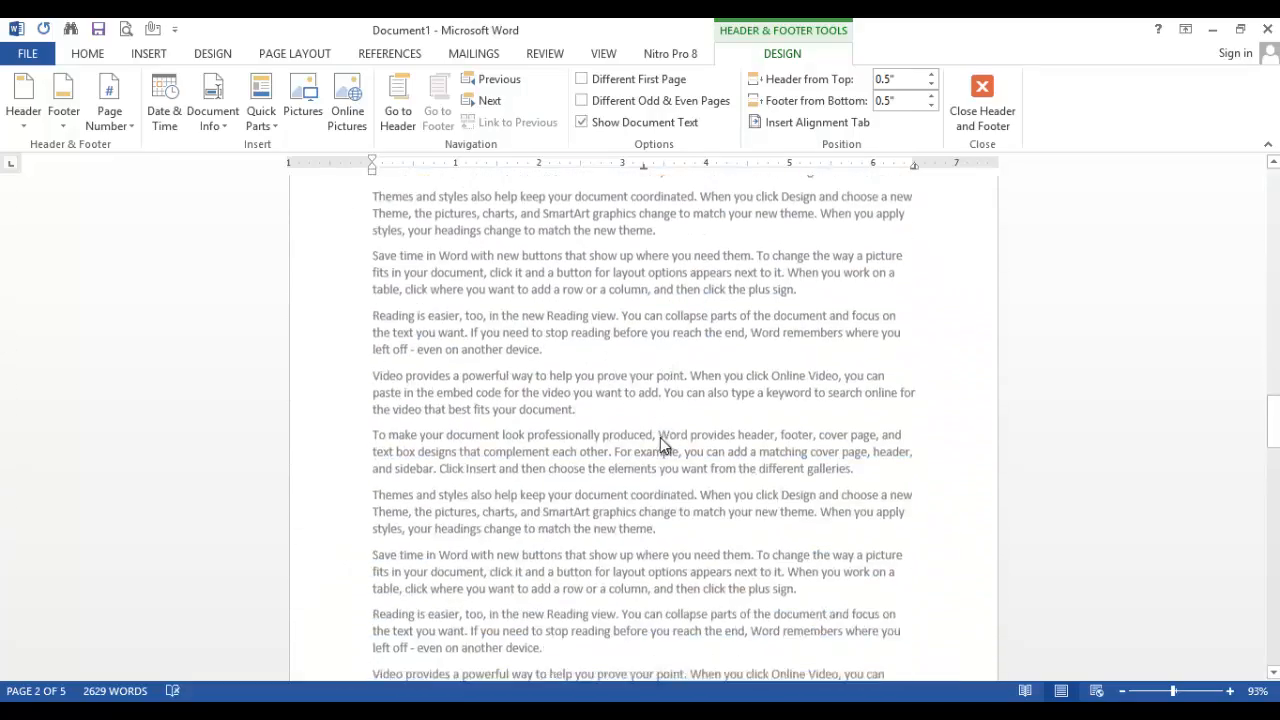
scroll(660, 445, down, 10)
scroll(658, 480, down, 15)
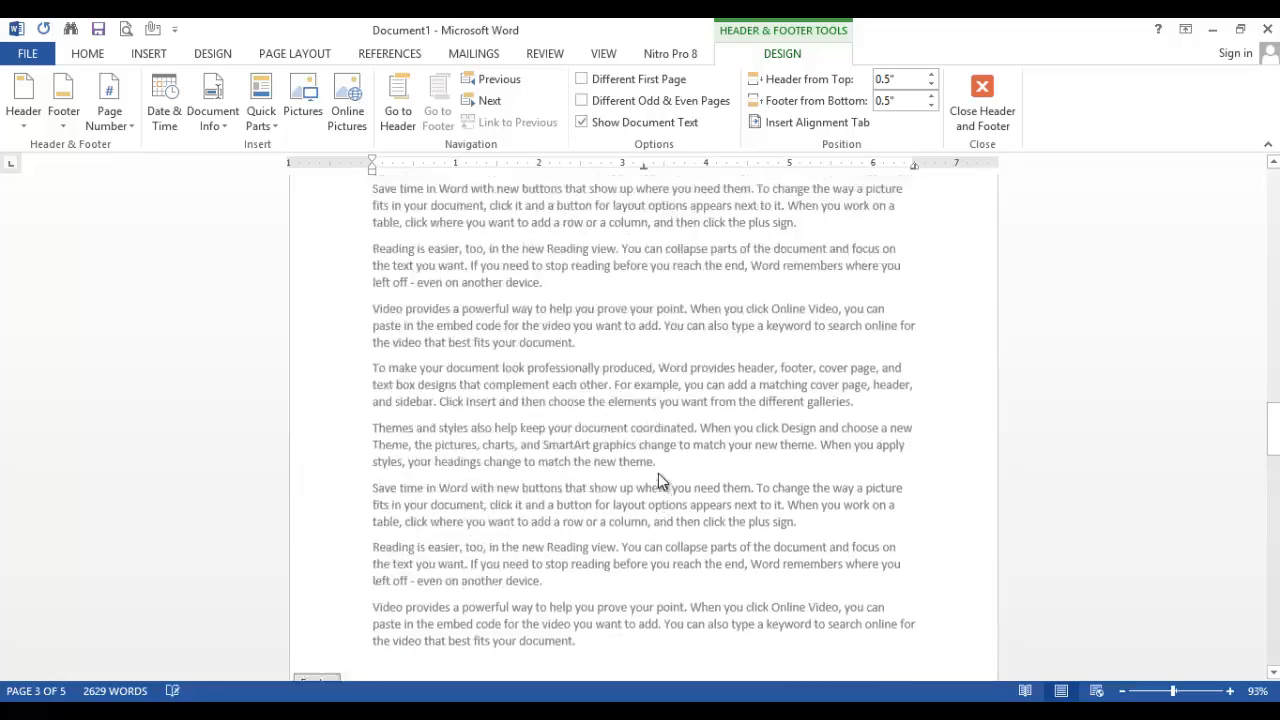
scroll(658, 473, down, 2)
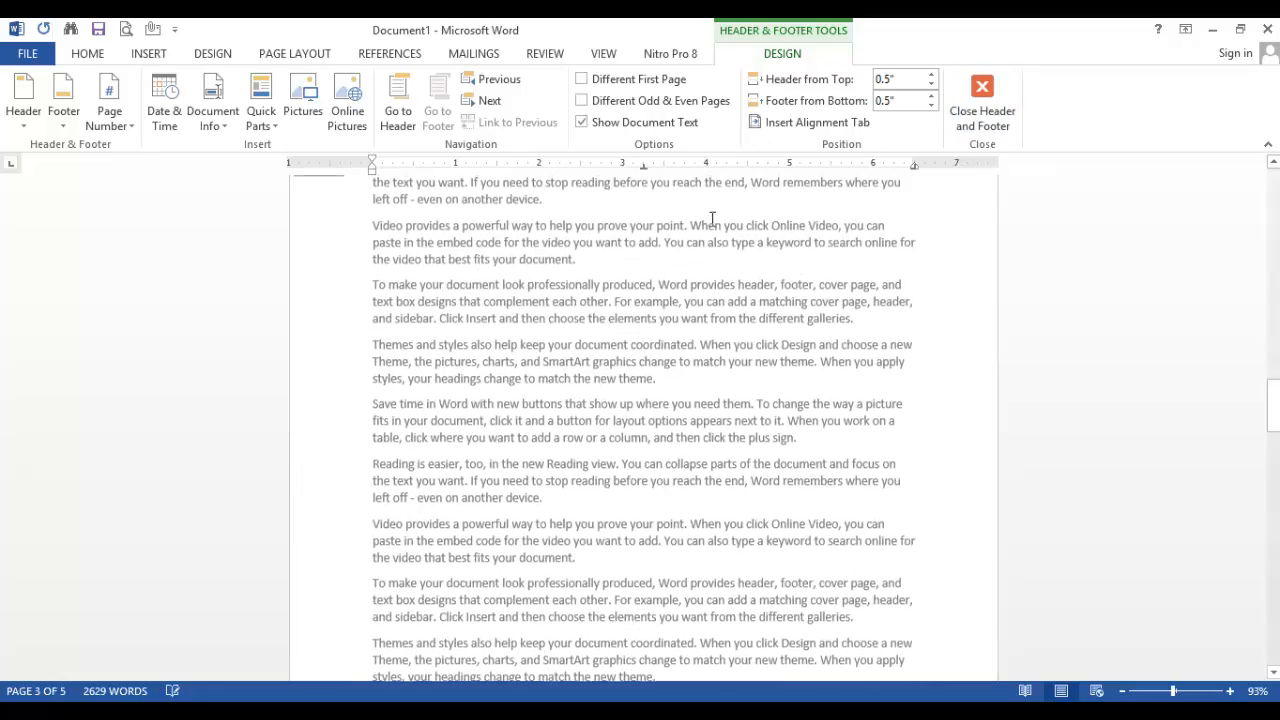
scroll(713, 222, up, 20)
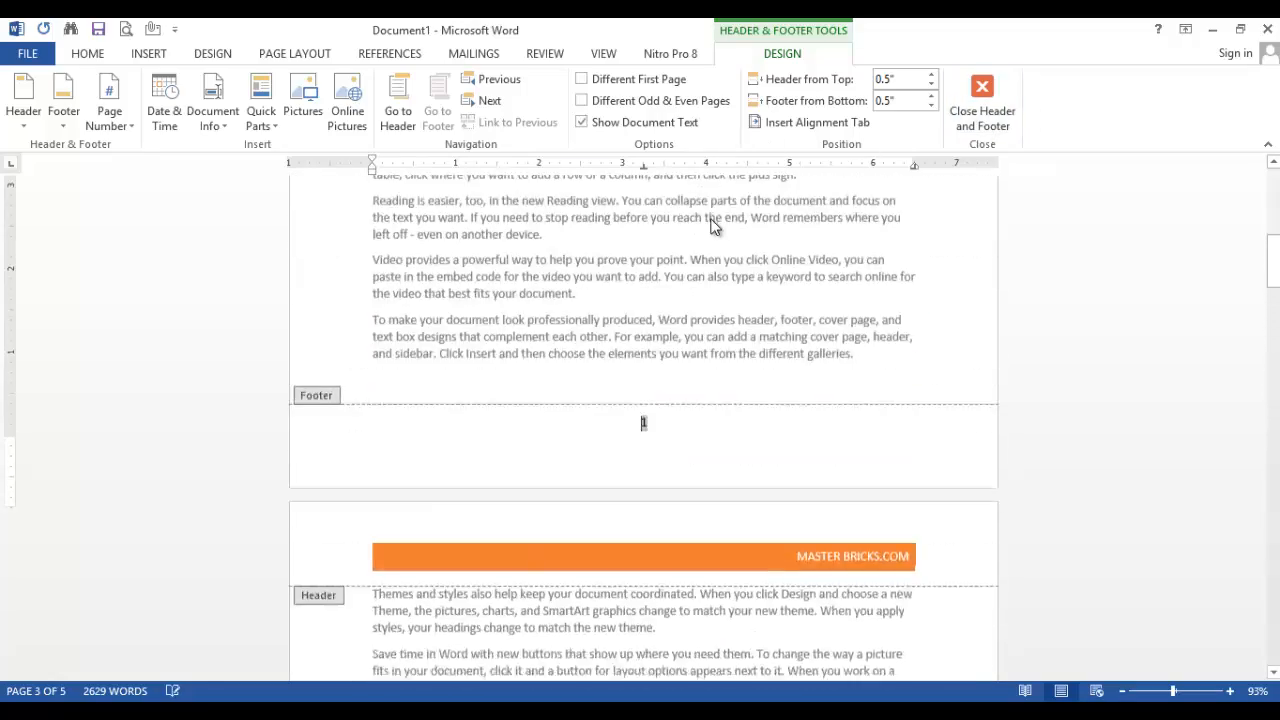
scroll(713, 222, up, 16)
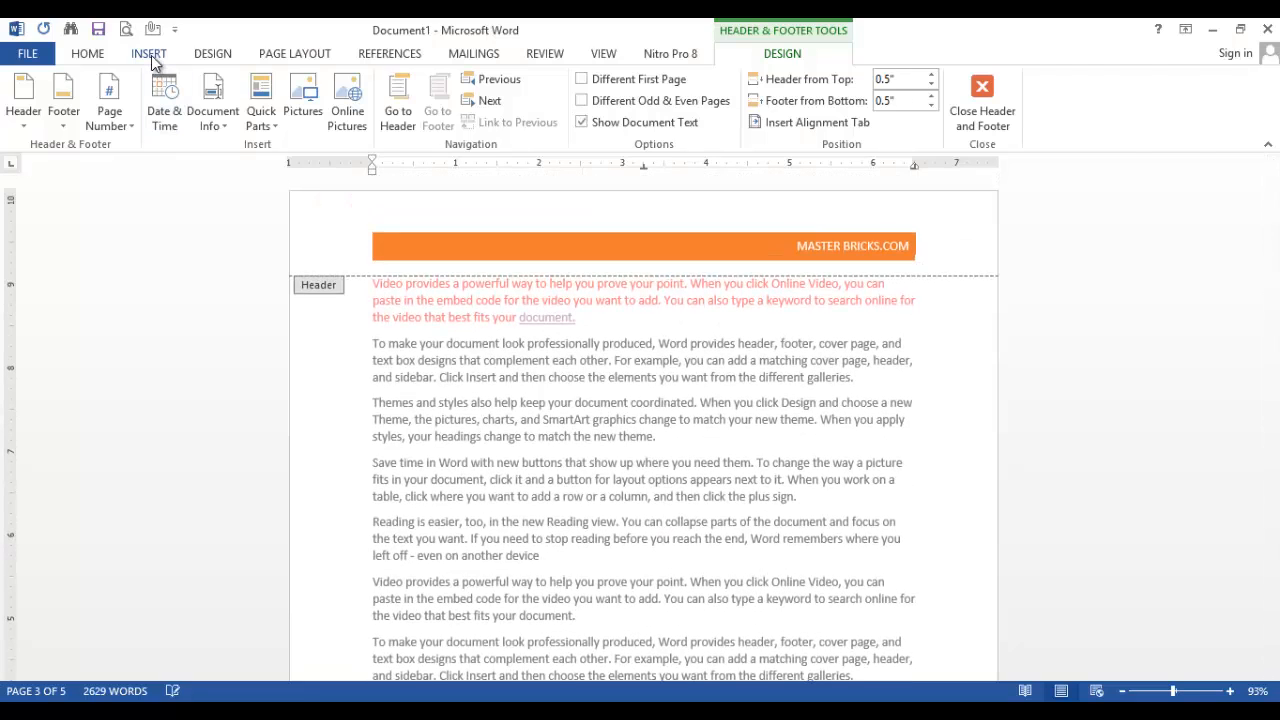
Remove the page numbers from the document and check the footers on the following pages
click(150, 58)
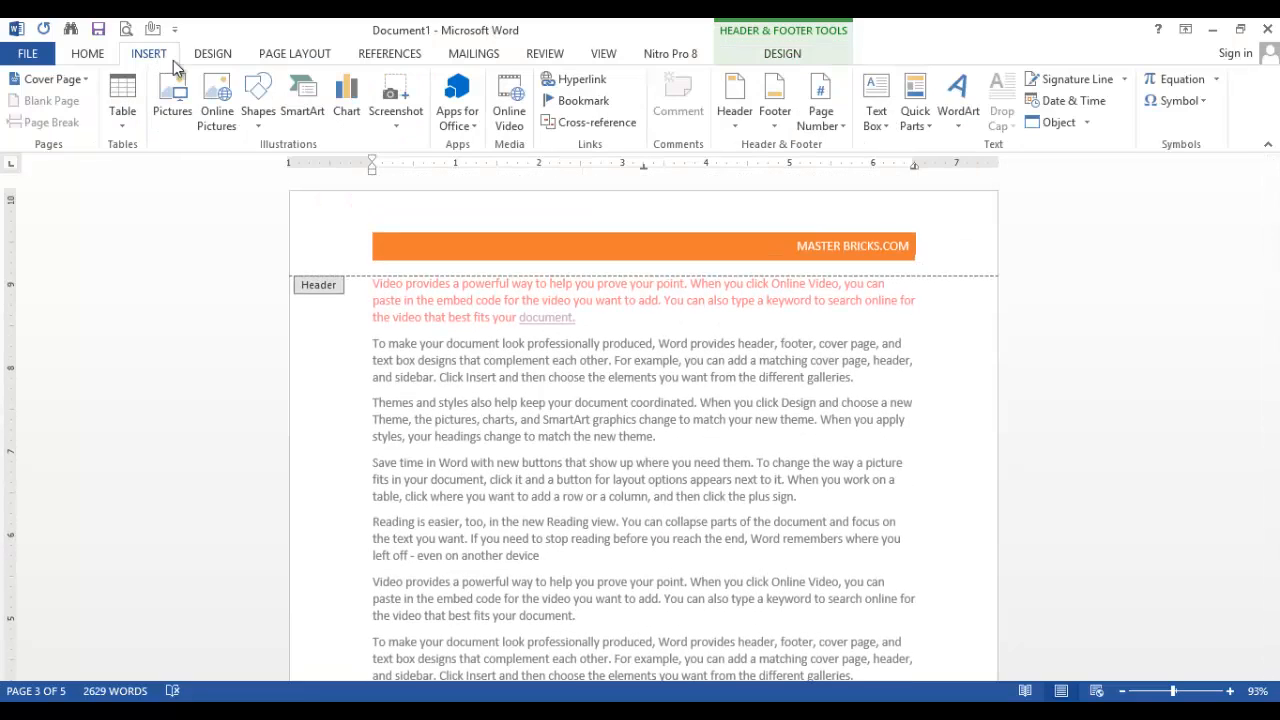
click(842, 123)
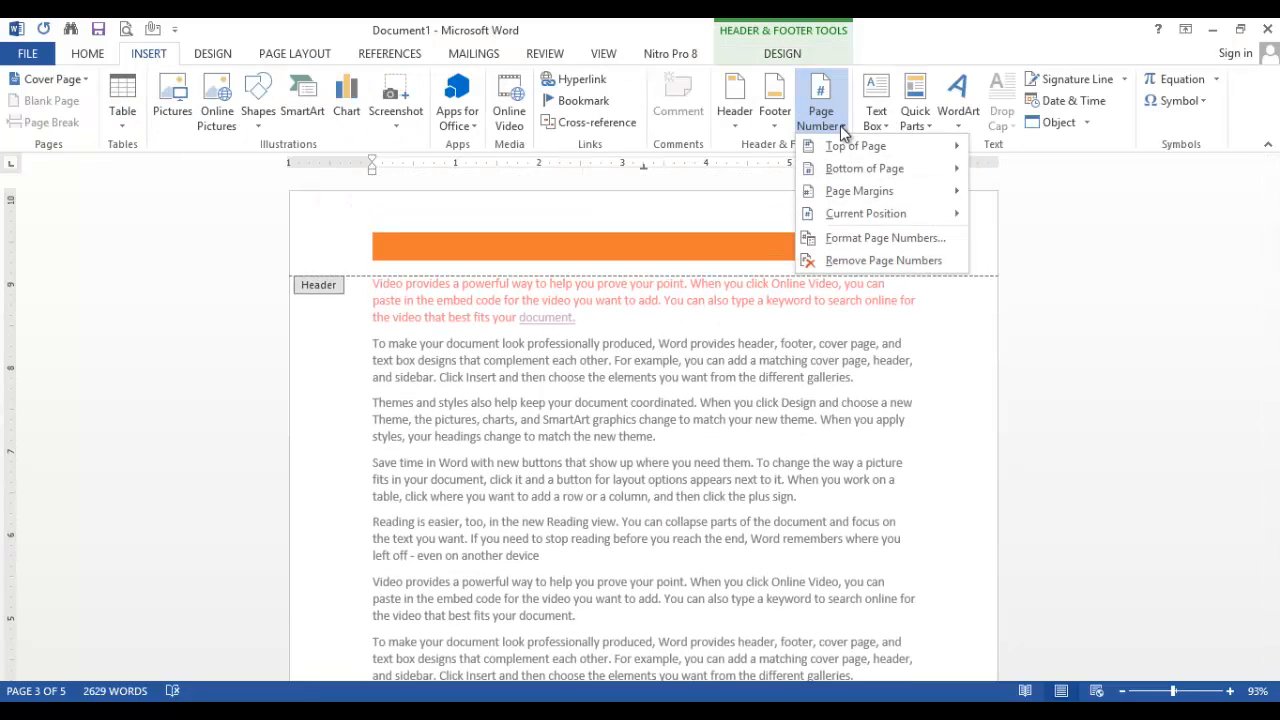
click(856, 259)
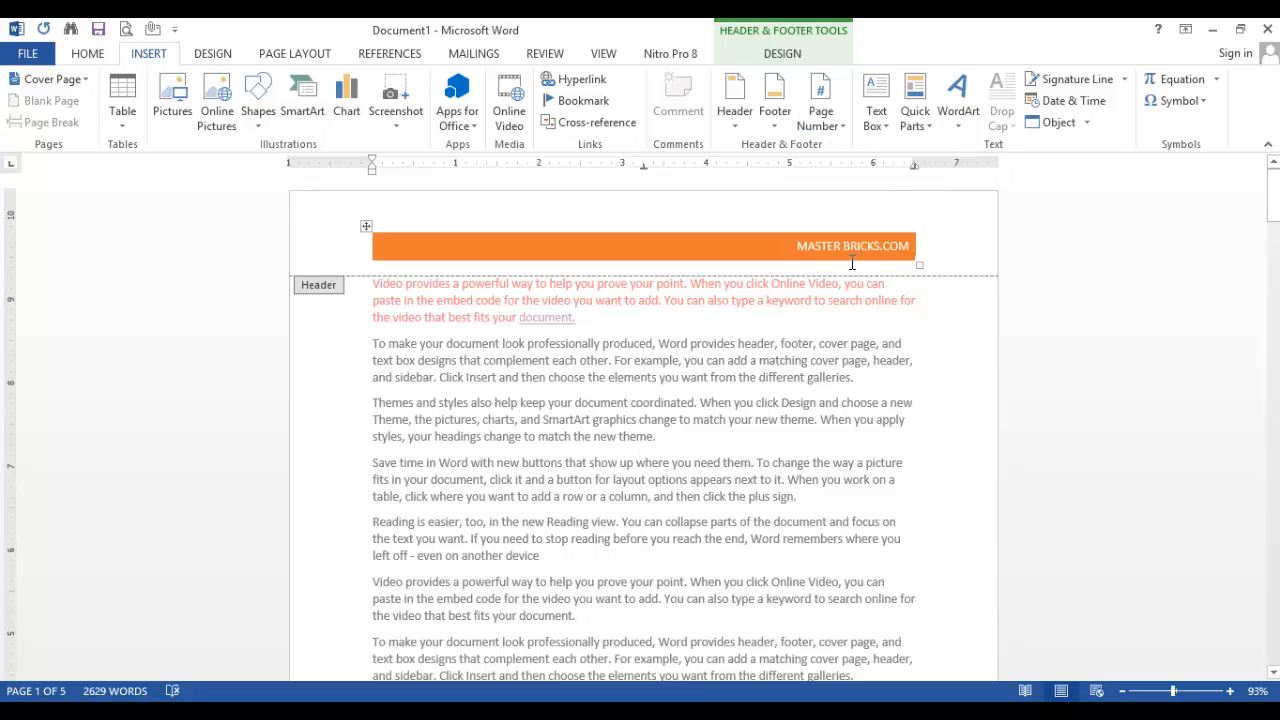
scroll(765, 342, down, 10)
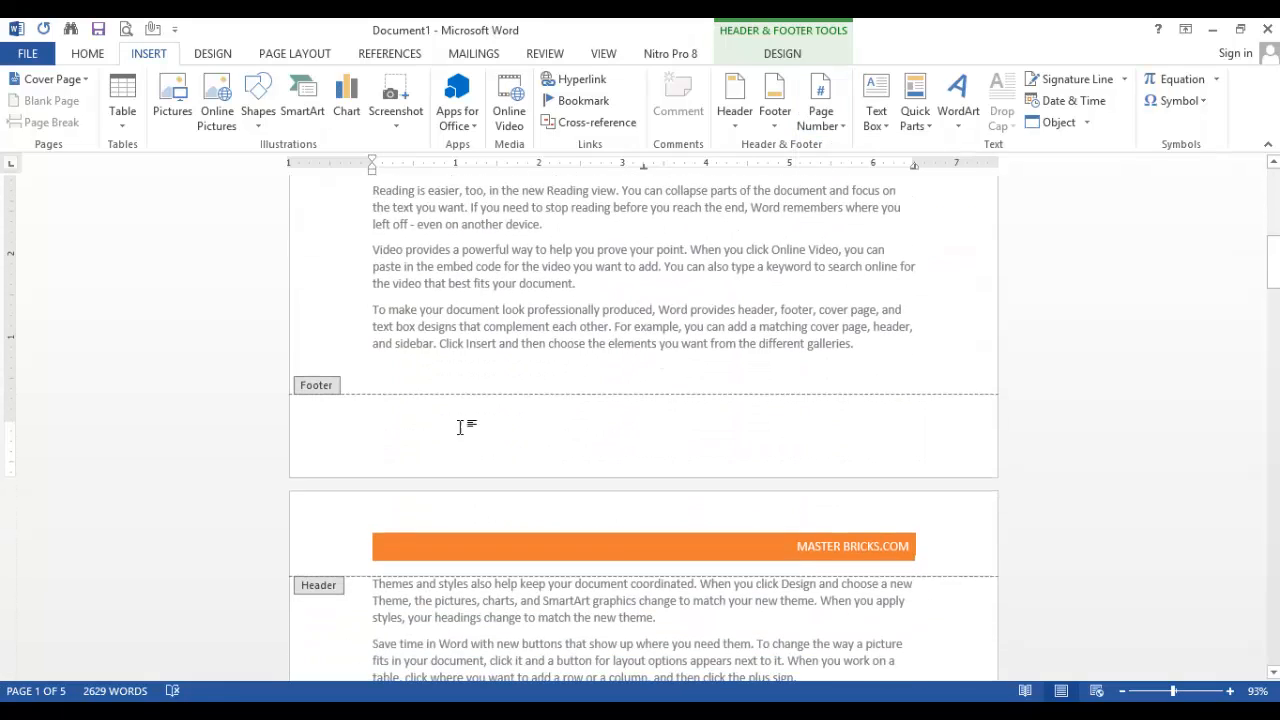
scroll(700, 428, down, 10)
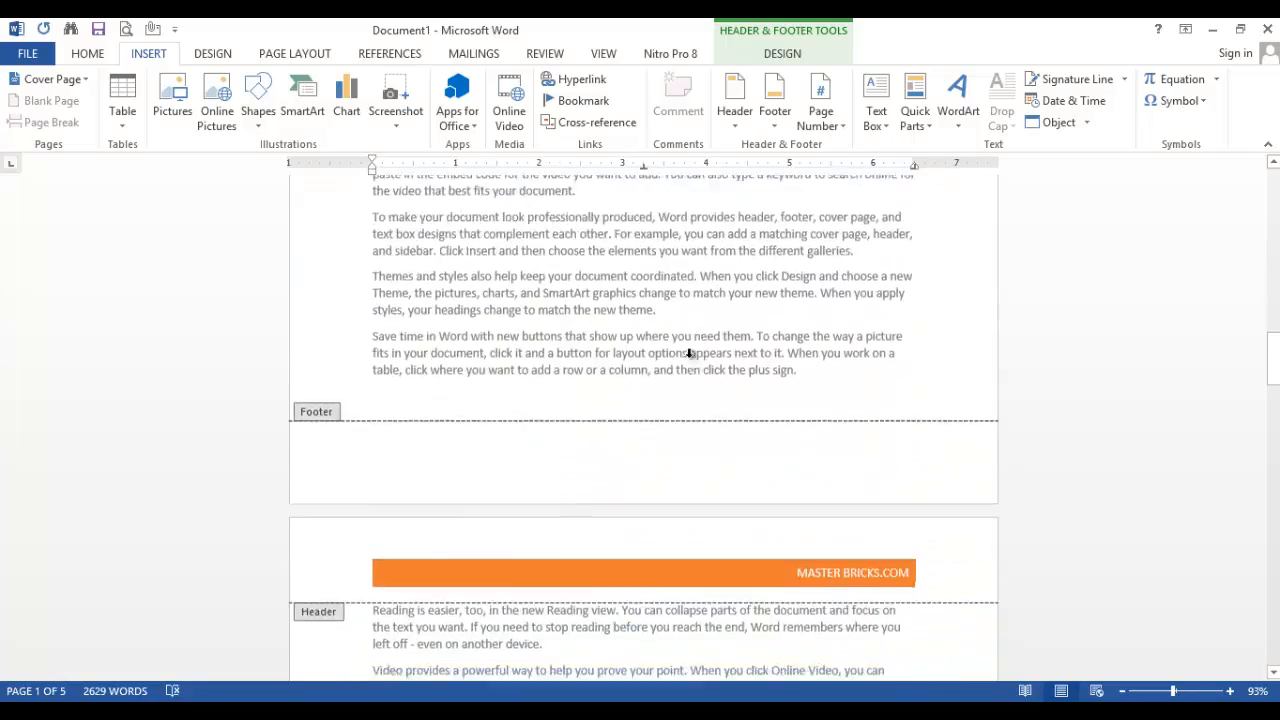
scroll(690, 366, down, 8)
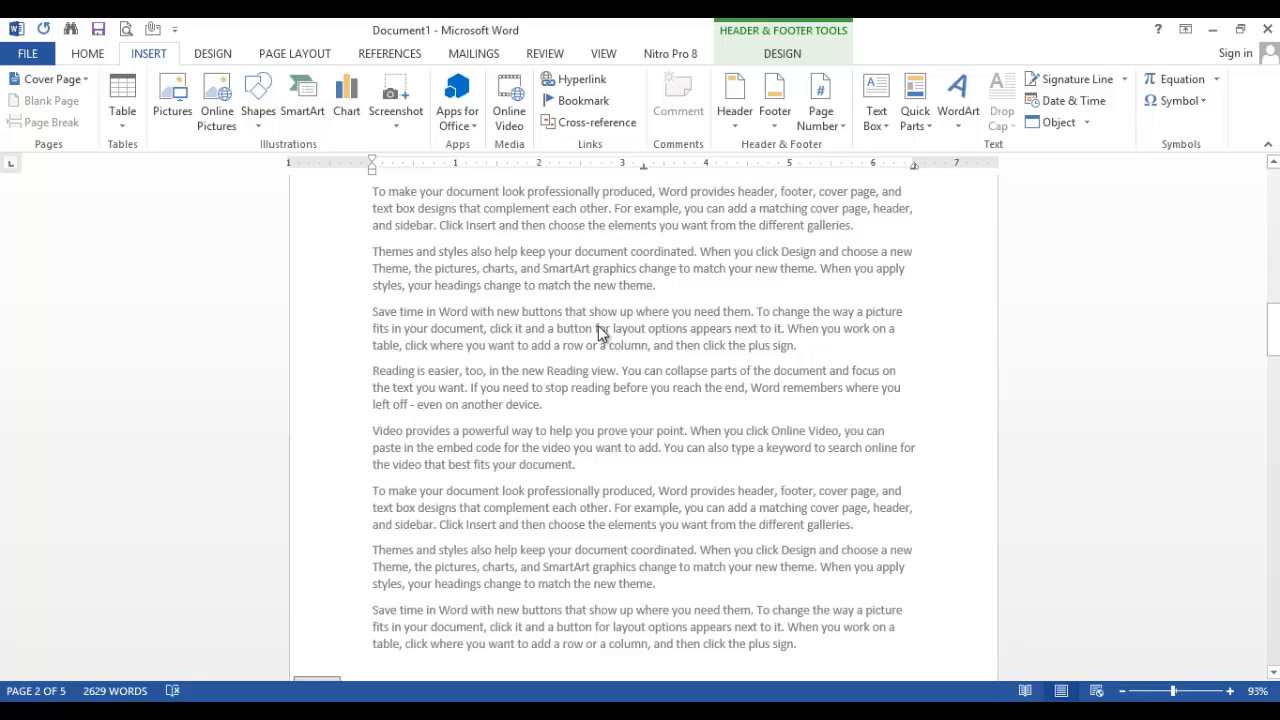
scroll(613, 335, down, 10)
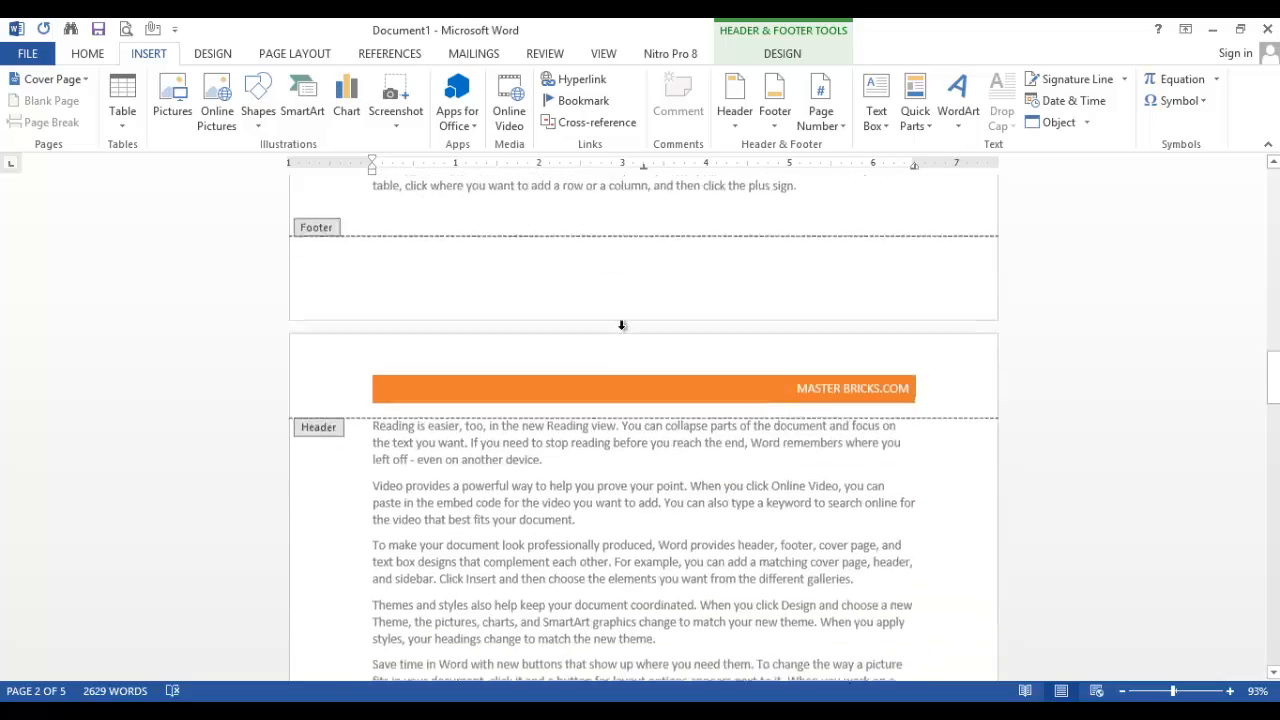
Check the footers through to the last page and return to editing the document body
scroll(631, 349, up, 6)
scroll(637, 373, down, 20)
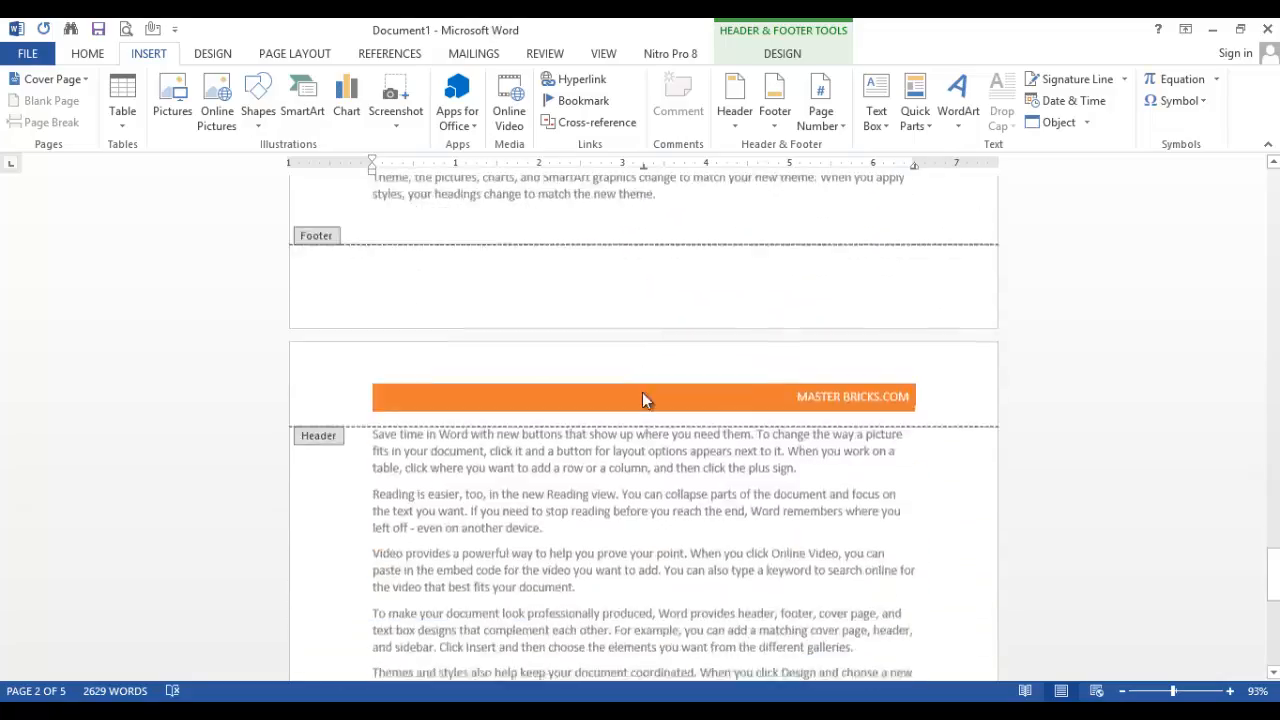
scroll(610, 410, up, 3)
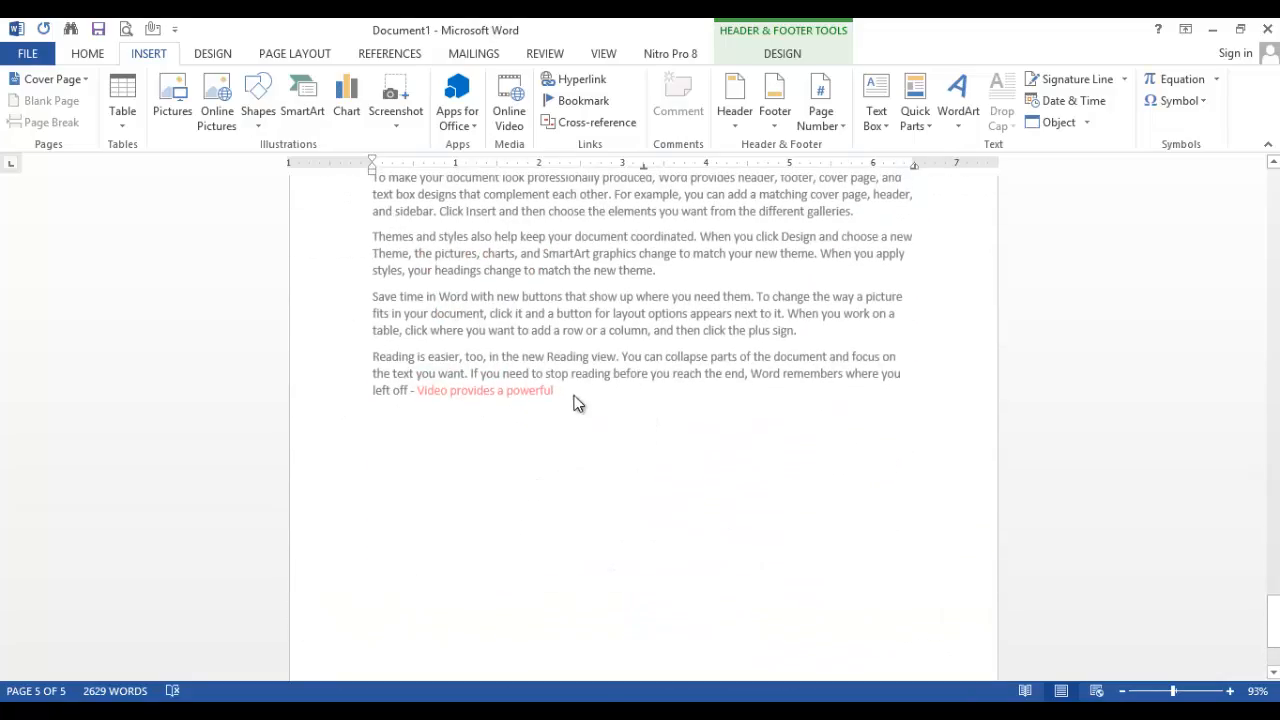
scroll(580, 410, down, 3)
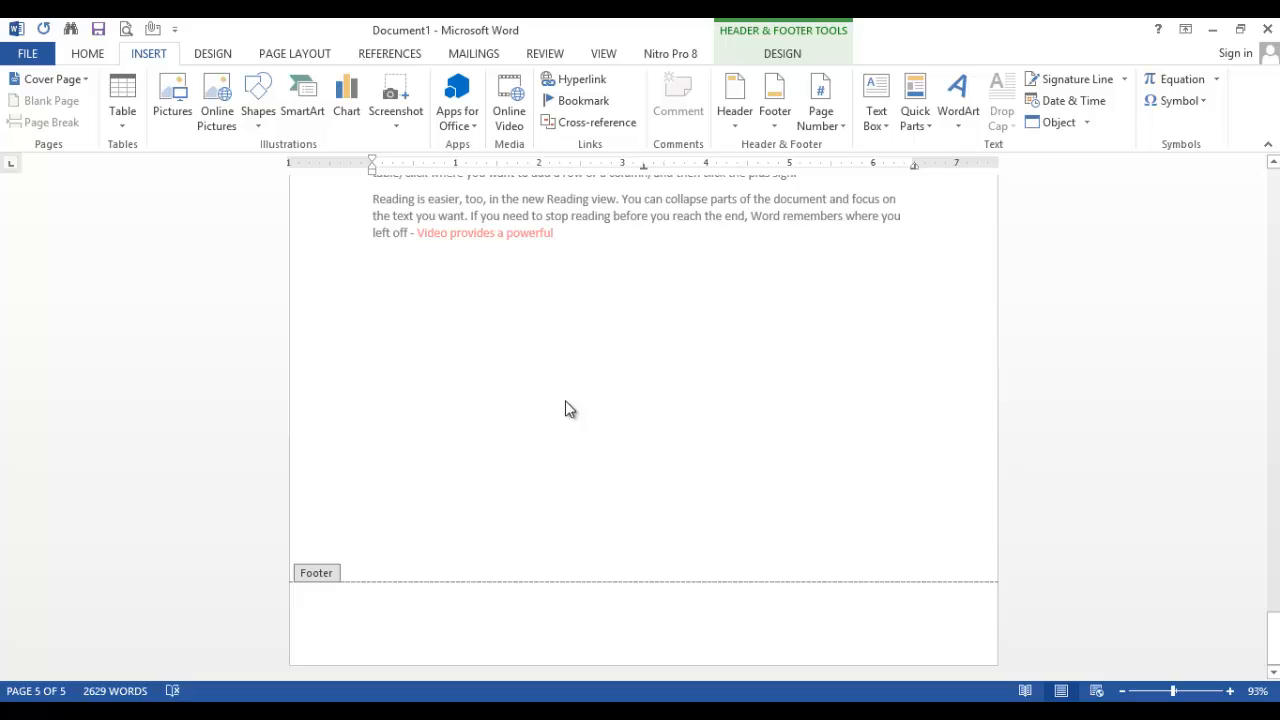
double_click(618, 415)
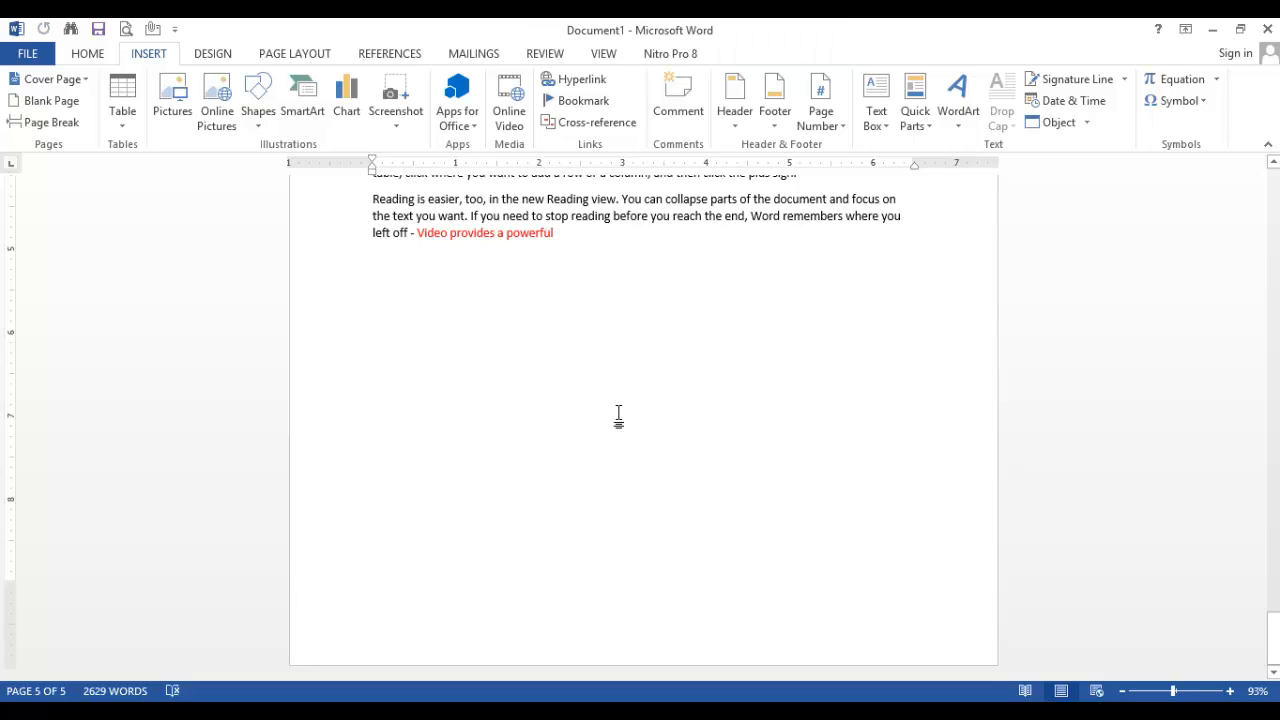
Add a blank sixth page at the end of the document
scroll(618, 415, down, 2)
scroll(548, 365, down, 10)
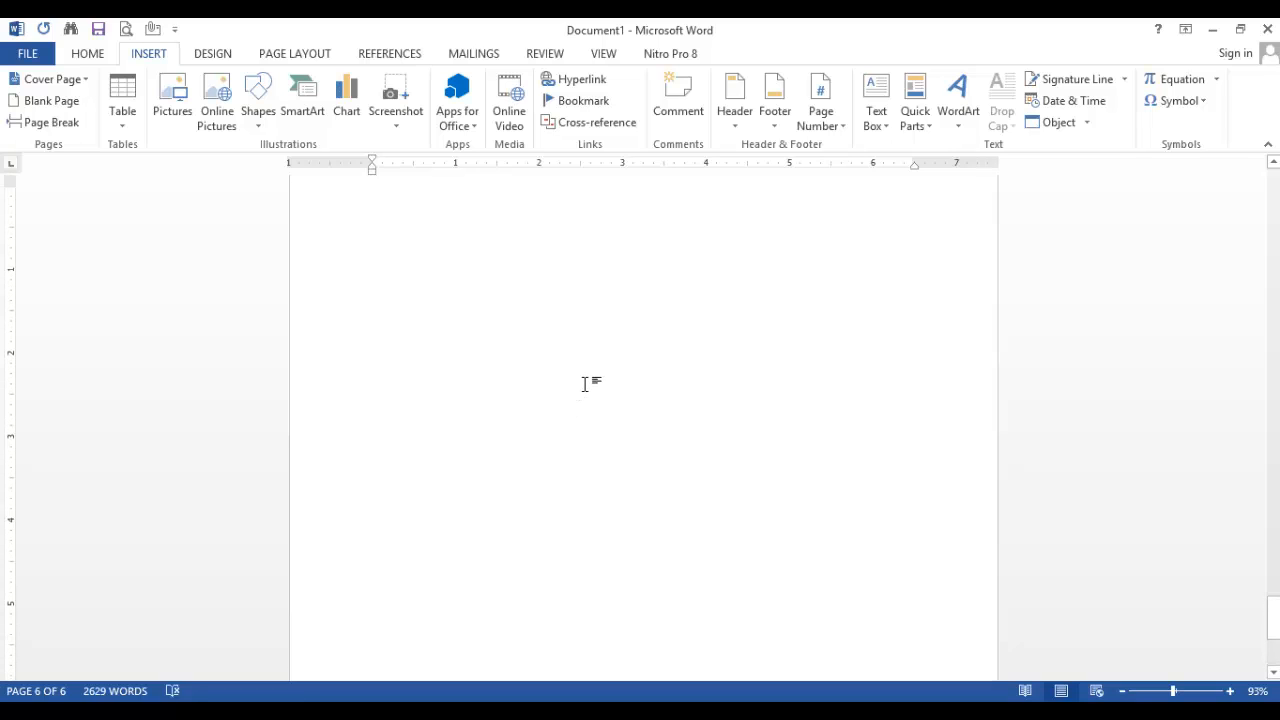
scroll(560, 360, up, 2)
scroll(551, 358, down, 1)
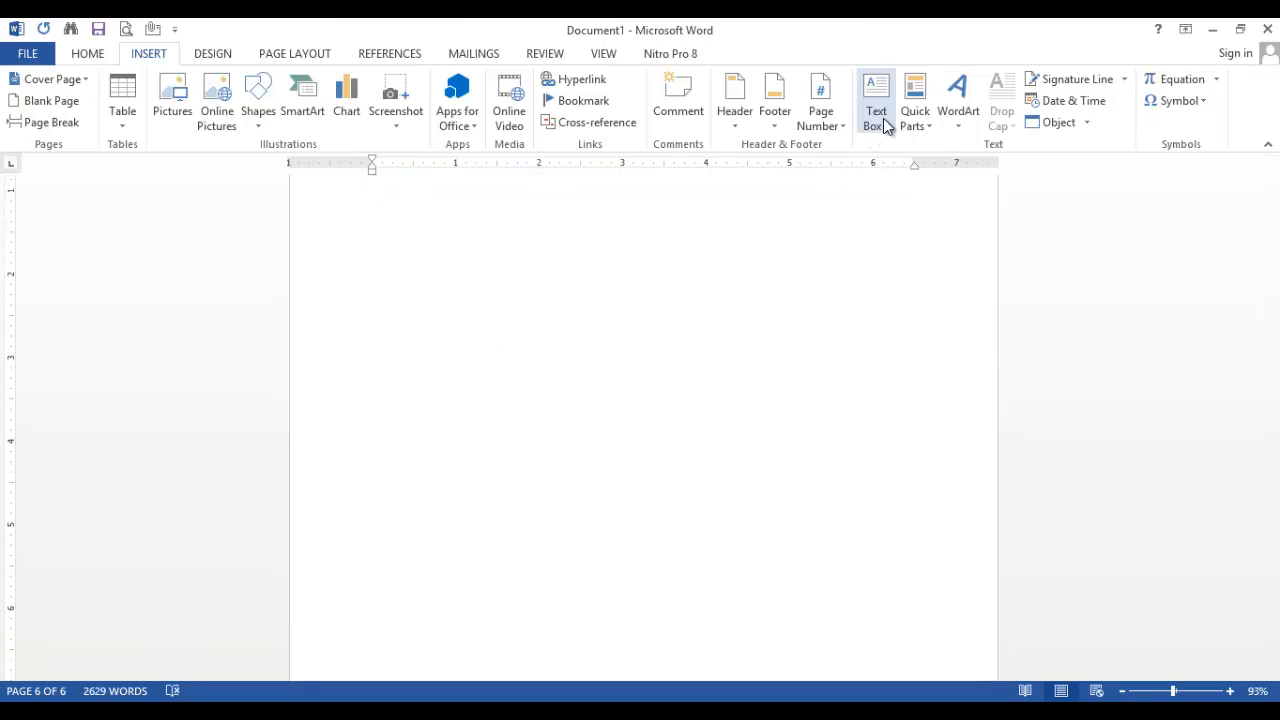
Browse the built-in text box designs and insert a Facet Quote text box on the blank last page
click(884, 122)
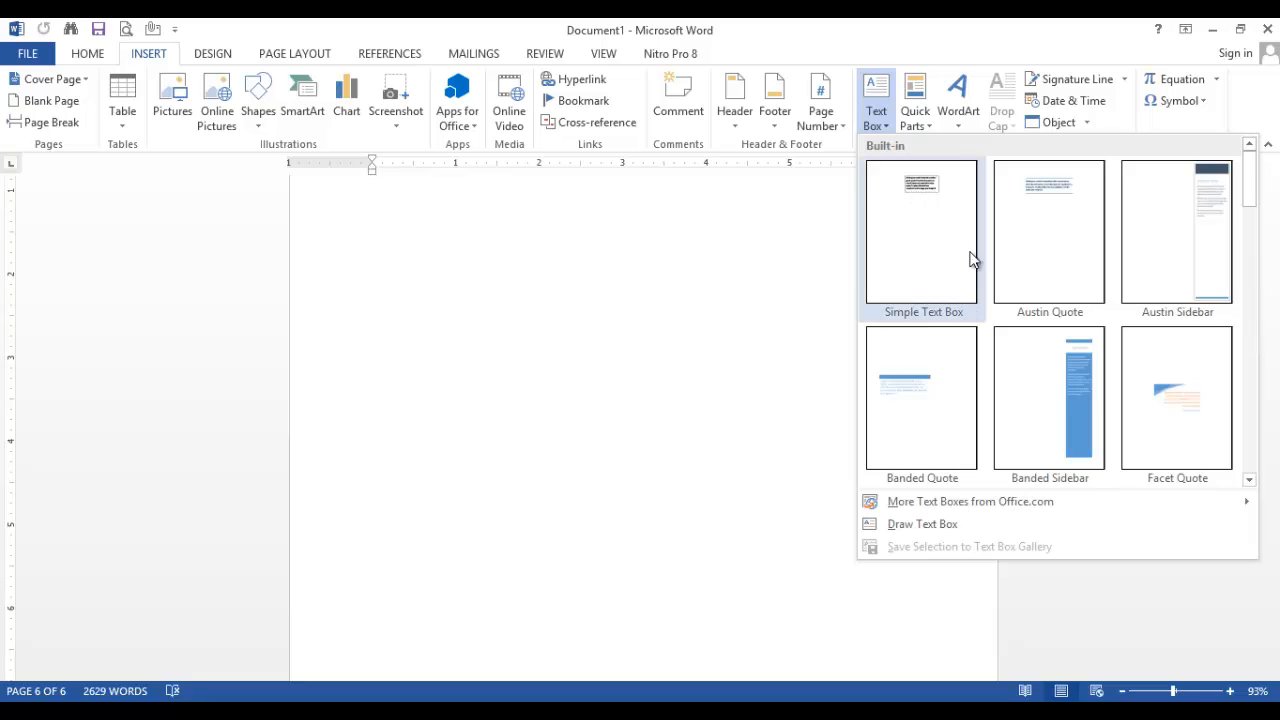
click(1249, 480)
click(1249, 480)
click(1249, 480)
click(1249, 480)
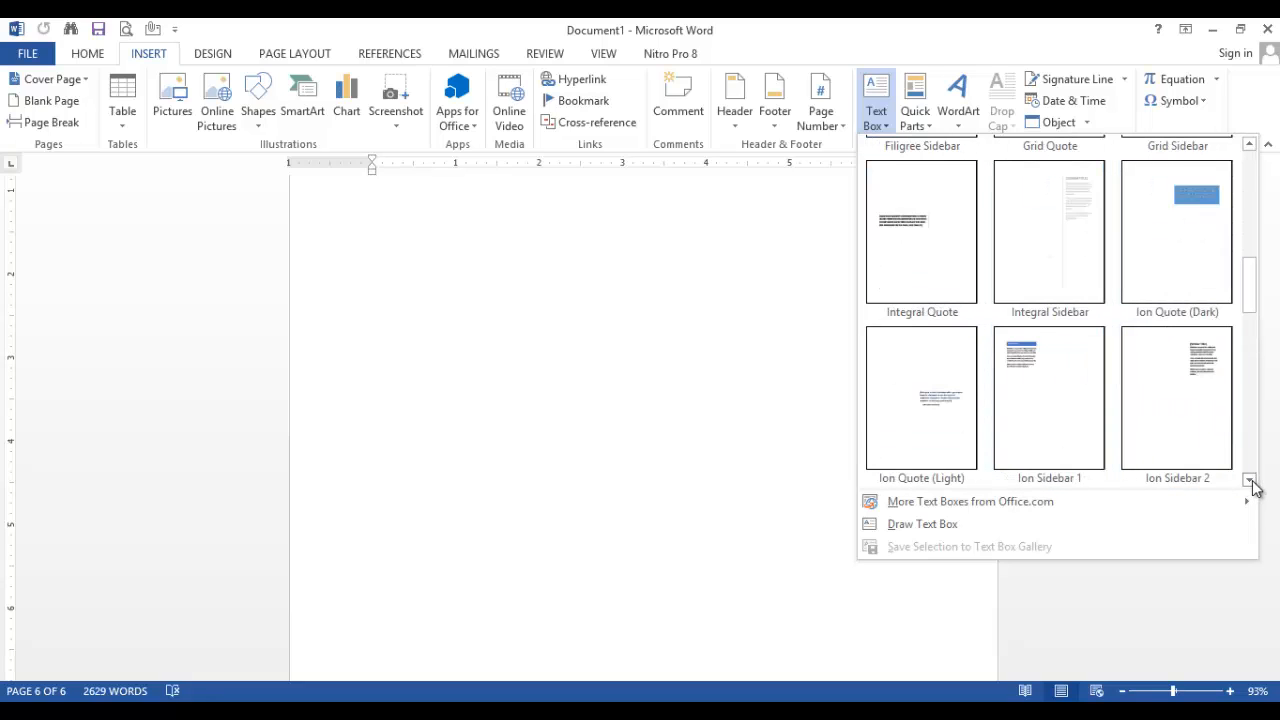
click(1249, 145)
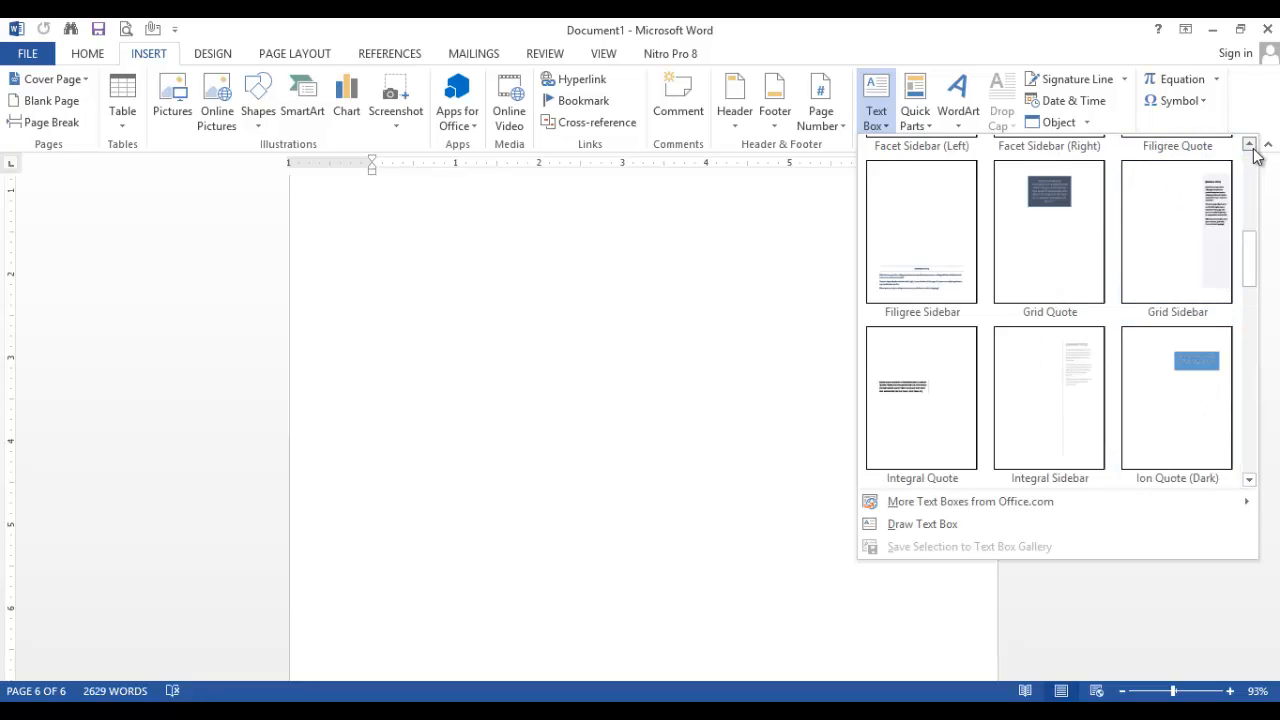
click(1249, 145)
click(1249, 145)
click(1183, 246)
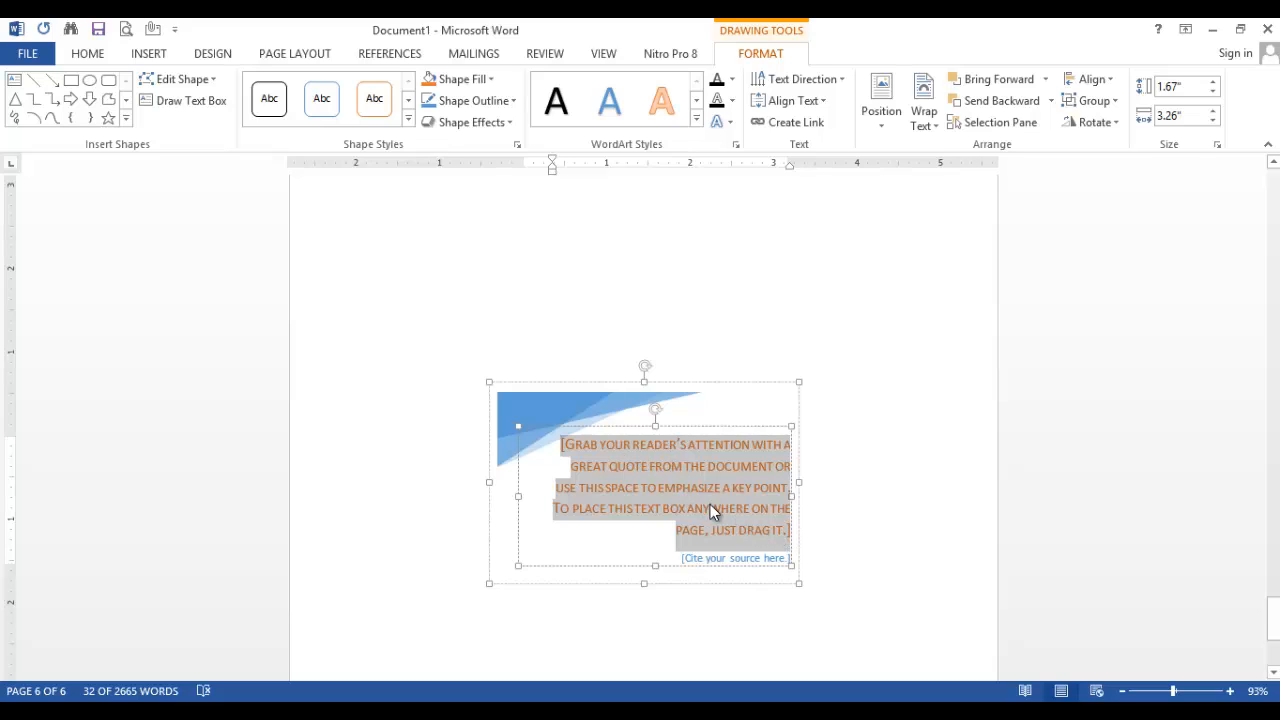
Replace the quote placeholder with the sample text "JKDDKJDKDJKGFJGKJDKLJGKDSFLG JFKGFDKDKJFGKL"
key(Delete)
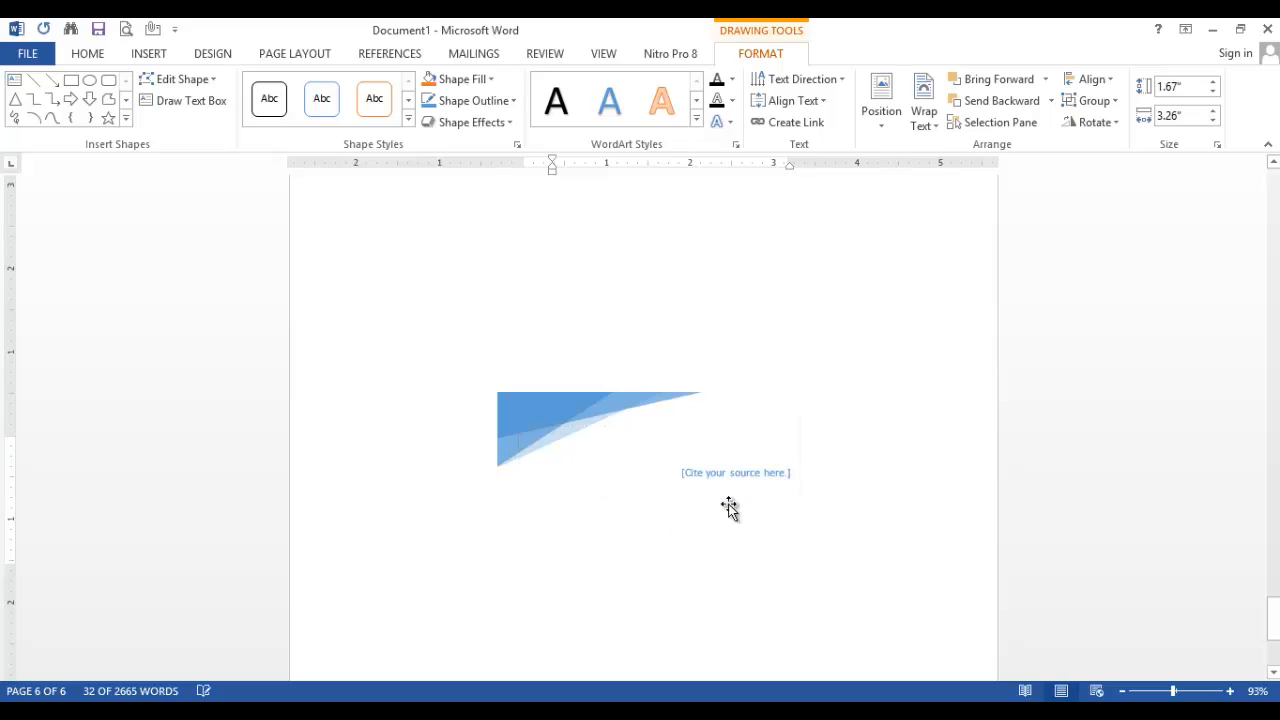
text(JKDD)
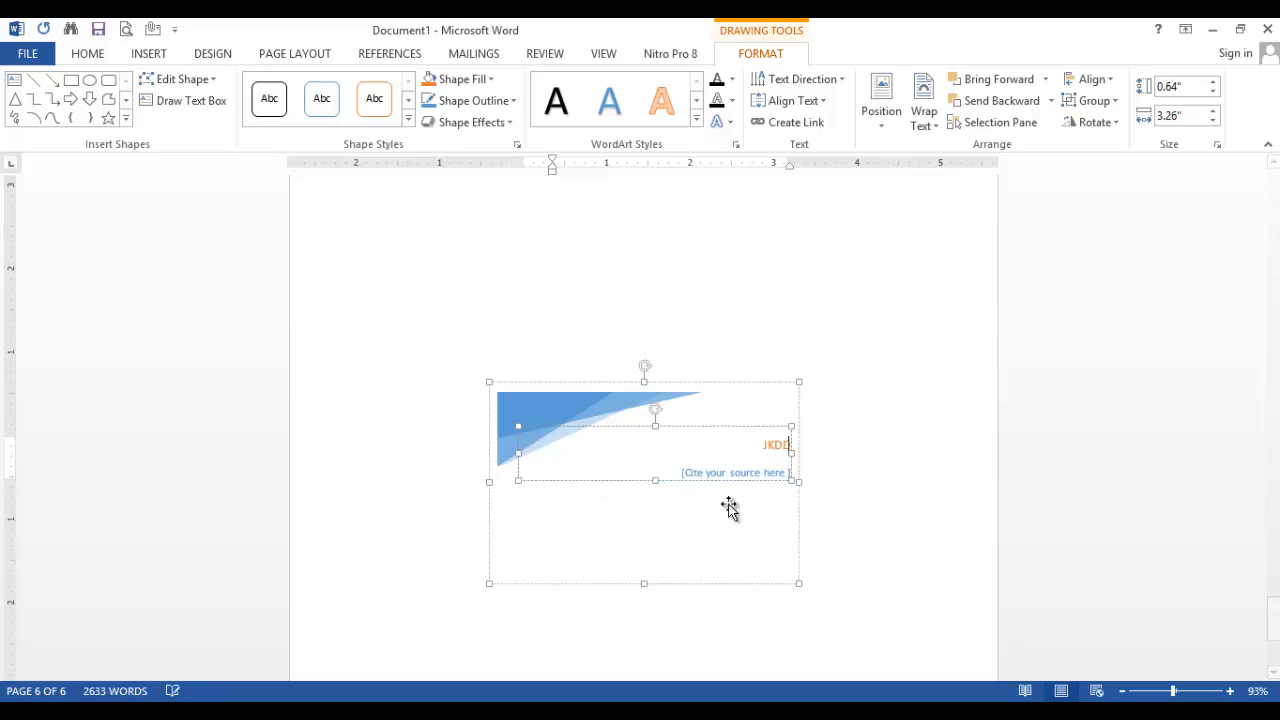
text(KJDKDJKGFJGKJDKLJGKDSFLG)
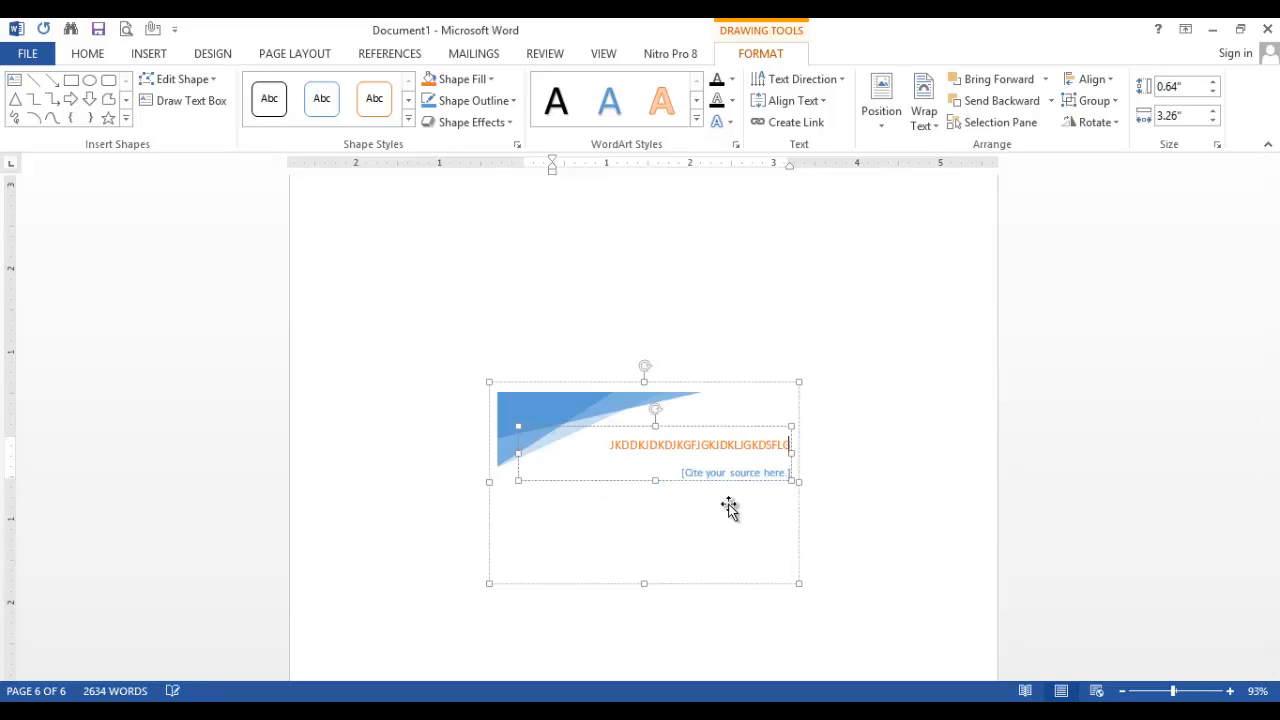
text( JFKGFDKDKJFGK)
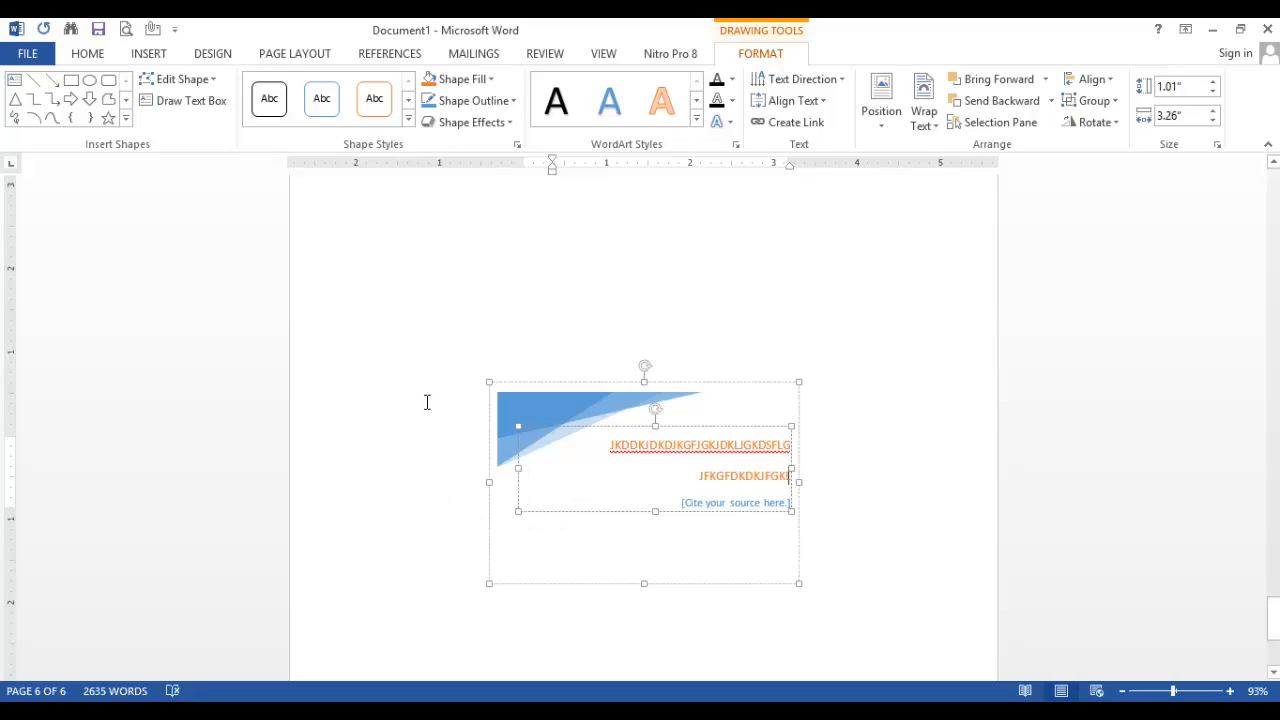
Give the quote text box a dark green fill and a light gold outline
click(465, 79)
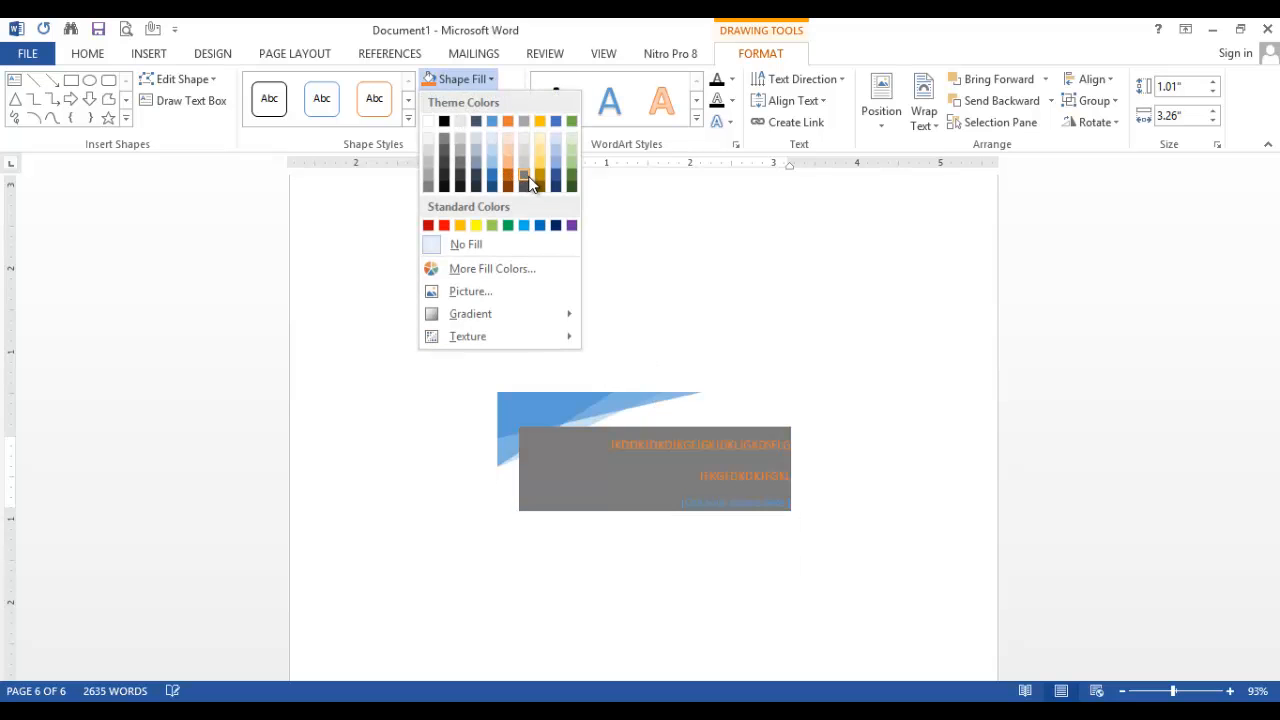
key(Escape)
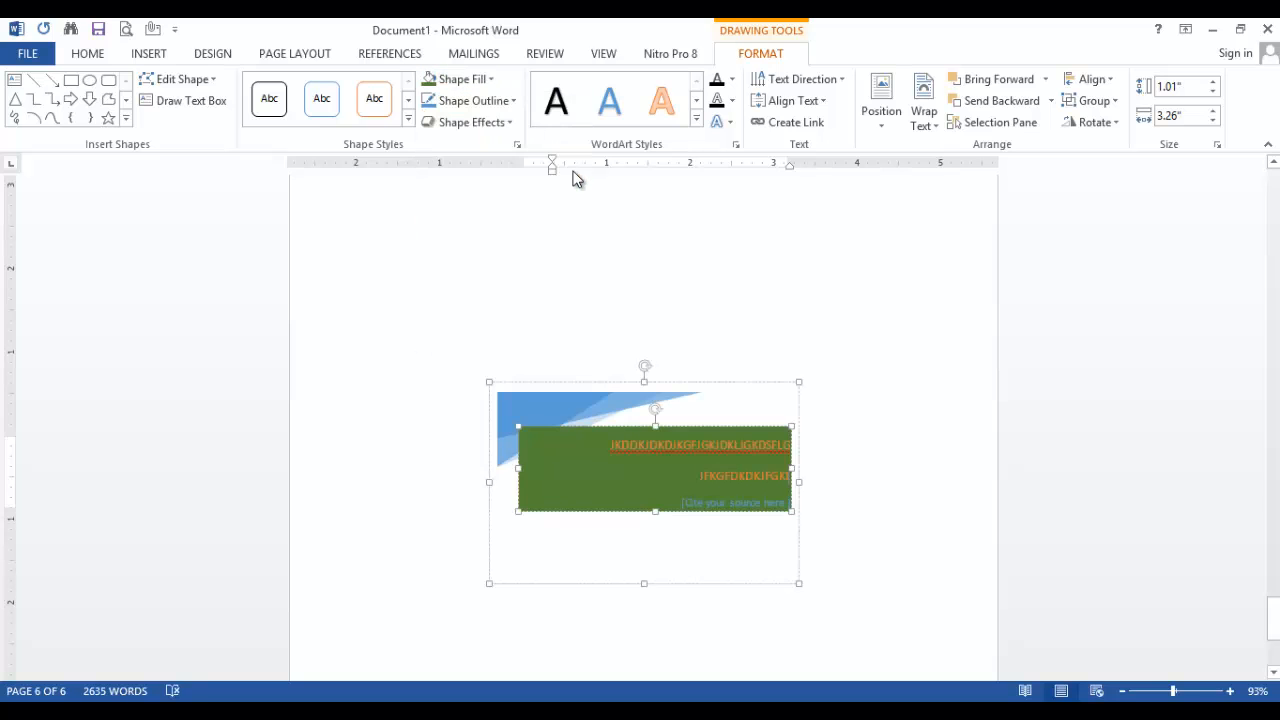
click(511, 101)
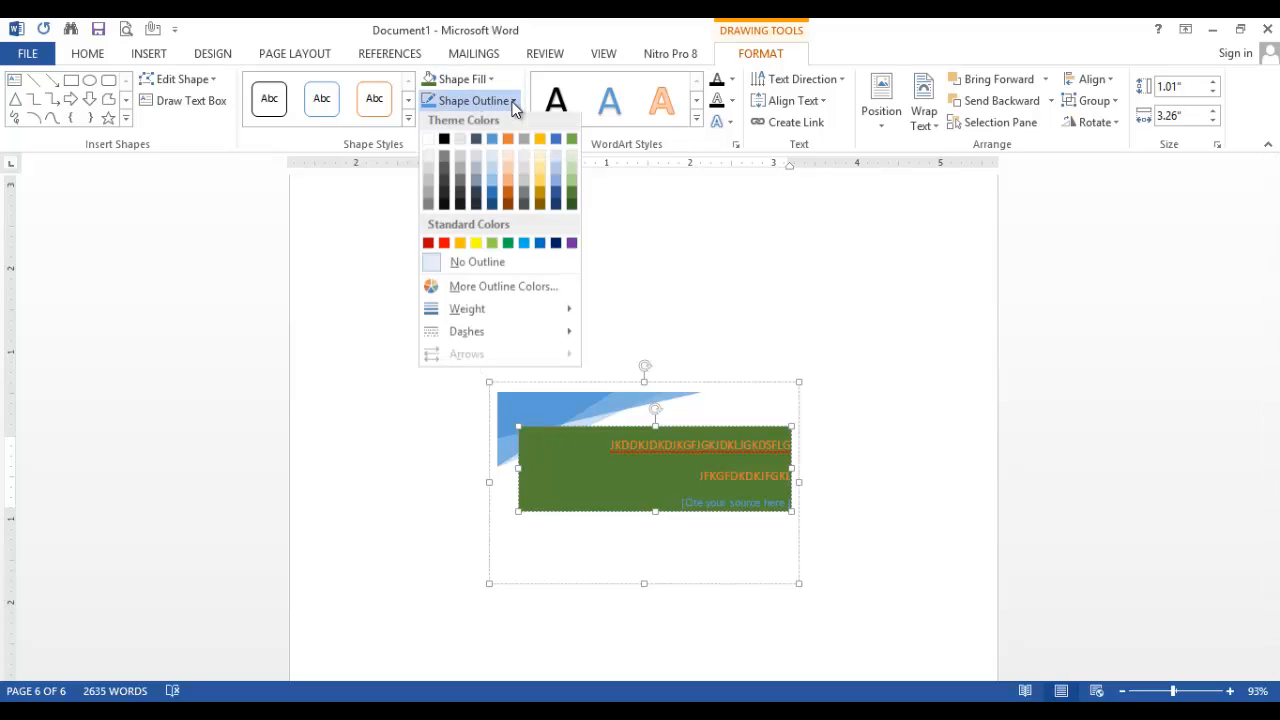
click(541, 184)
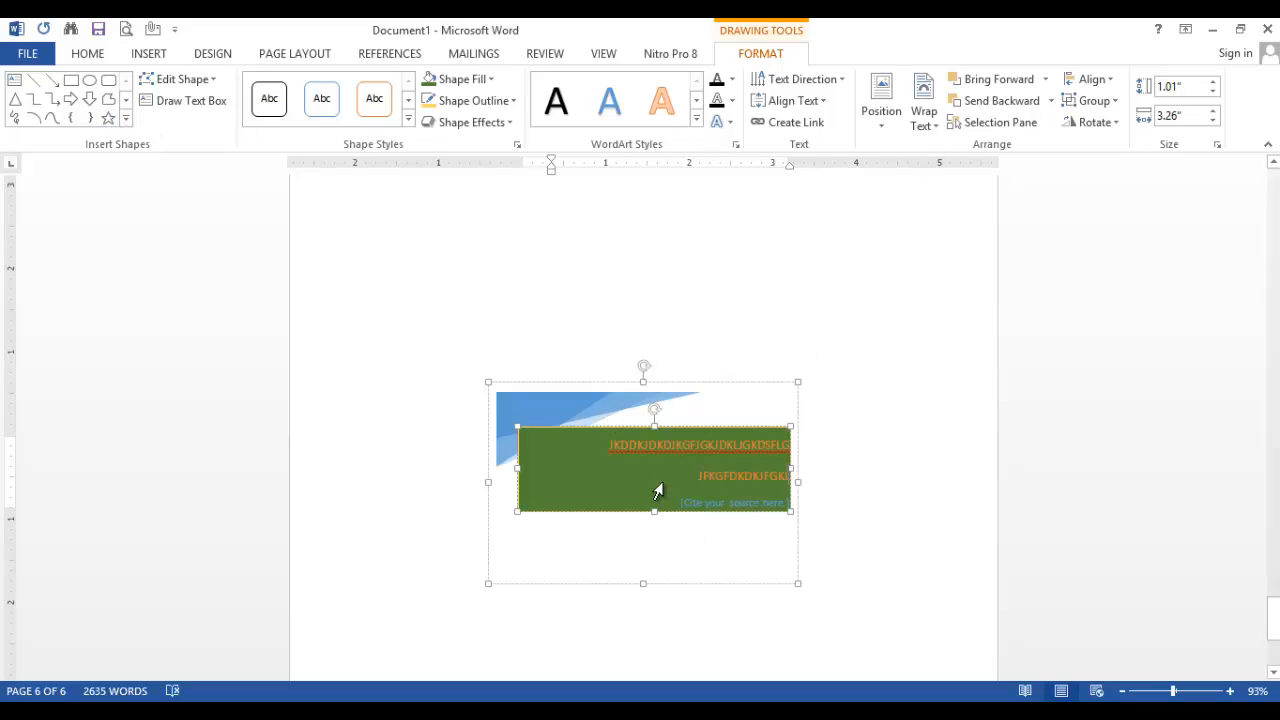
mouse_move(654, 412)
mouse_down()
mouse_move(674, 403)
mouse_move(706, 449)
mouse_move(654, 391)
mouse_move(641, 423)
mouse_move(653, 396)
mouse_up()
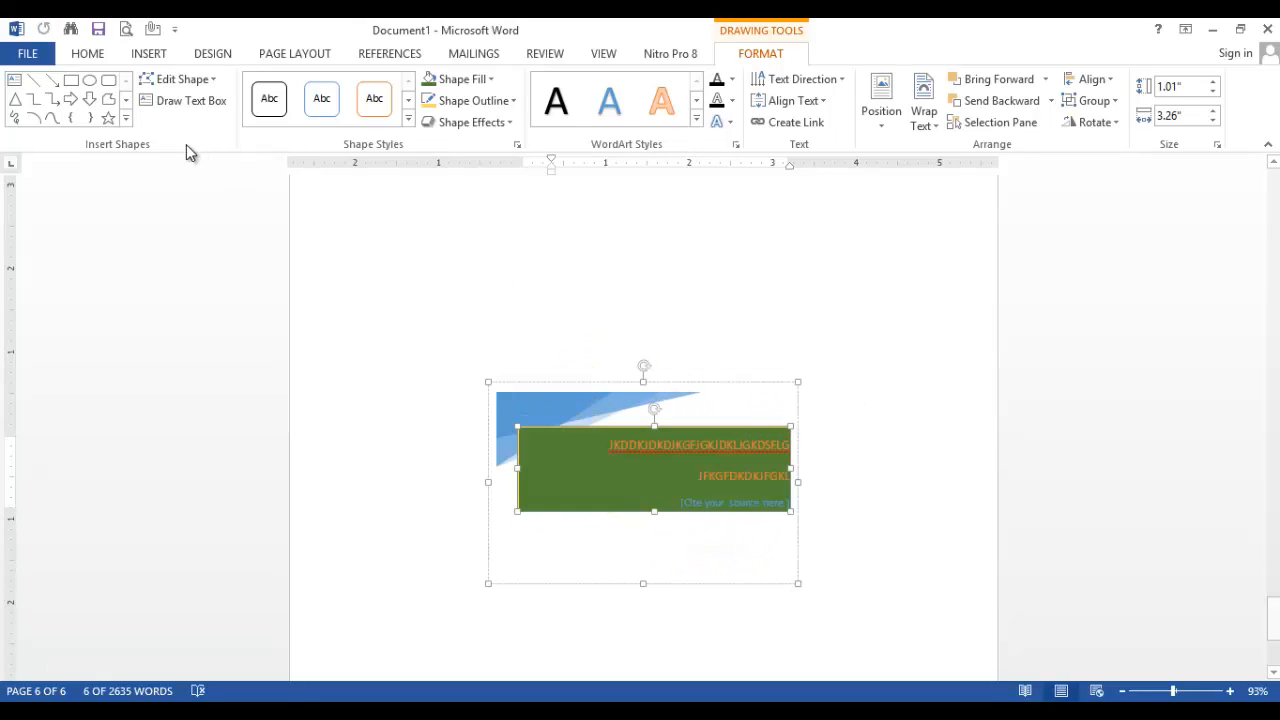
Insert a teardrop shape beside the quote text box and enlarge it to about 2.15" high by 2.21" wide
click(126, 118)
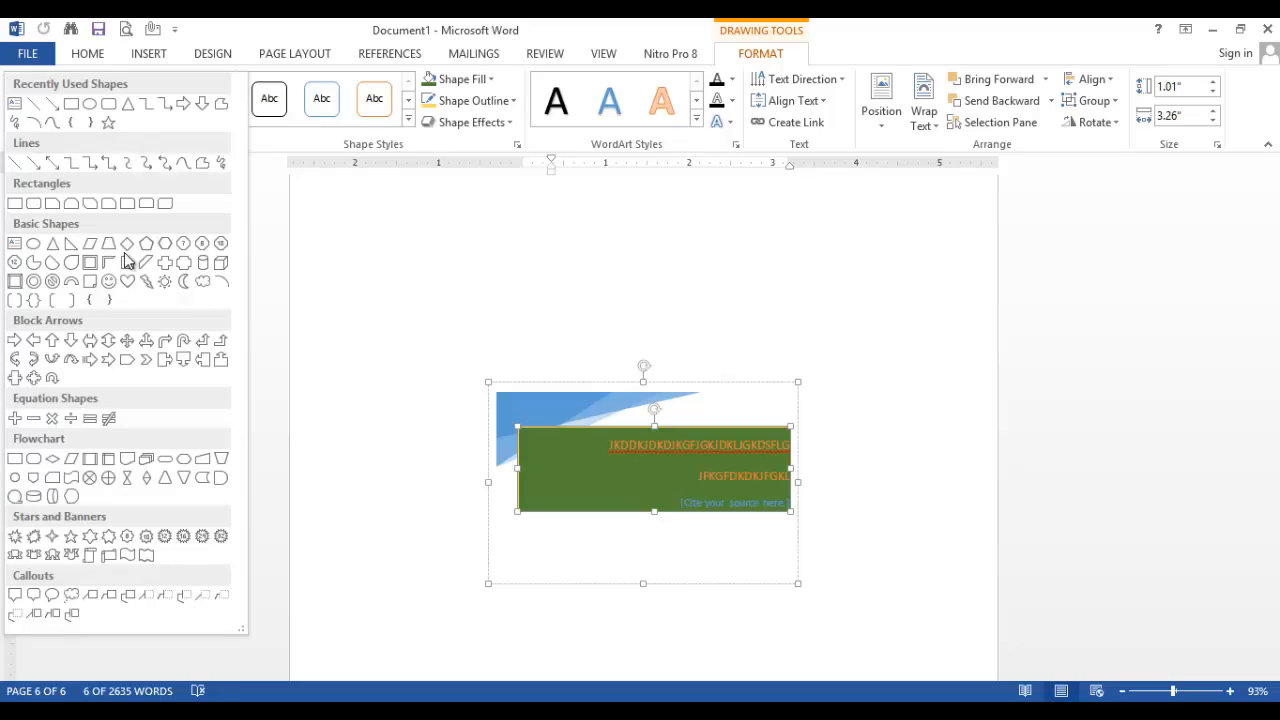
click(71, 264)
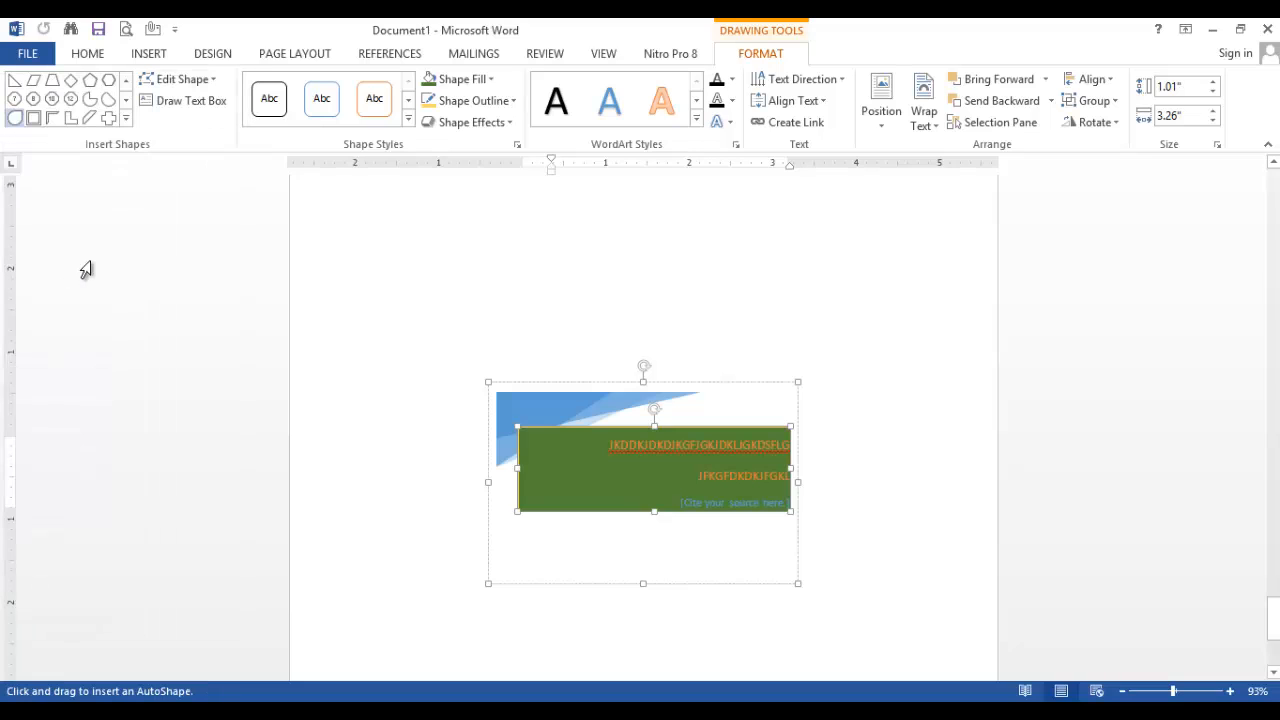
click(847, 451)
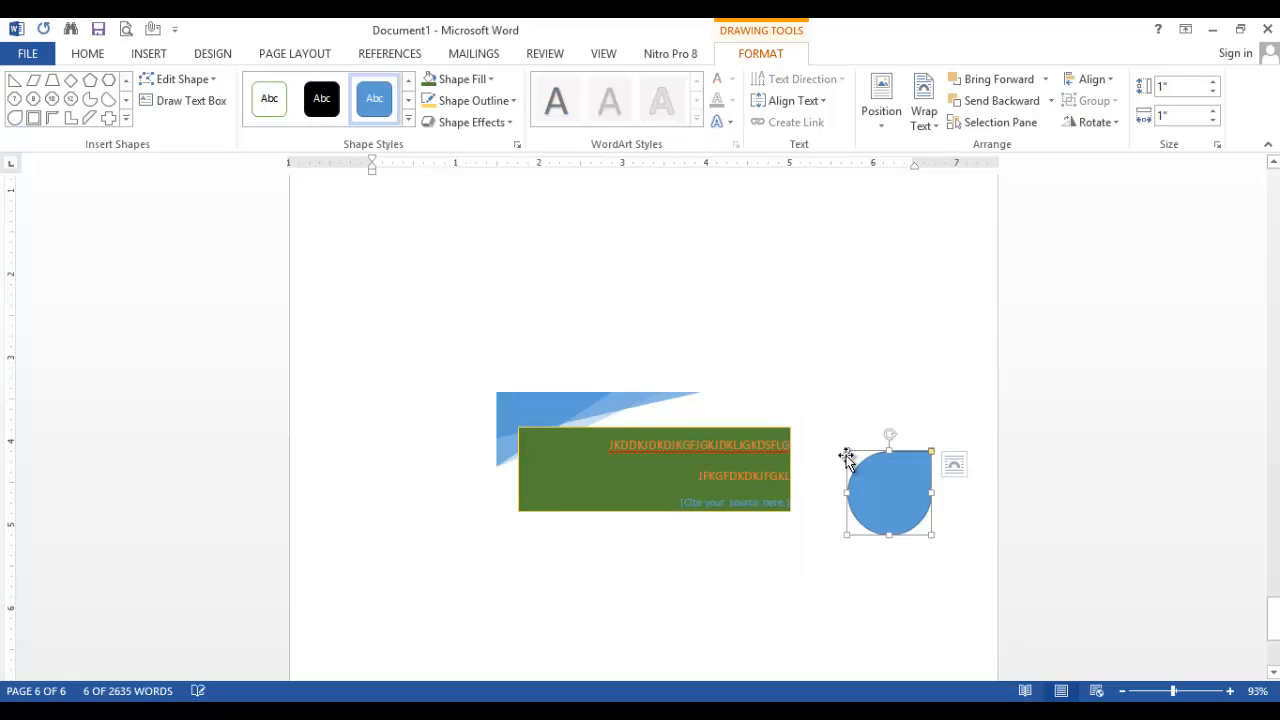
drag(847, 445, 771, 355)
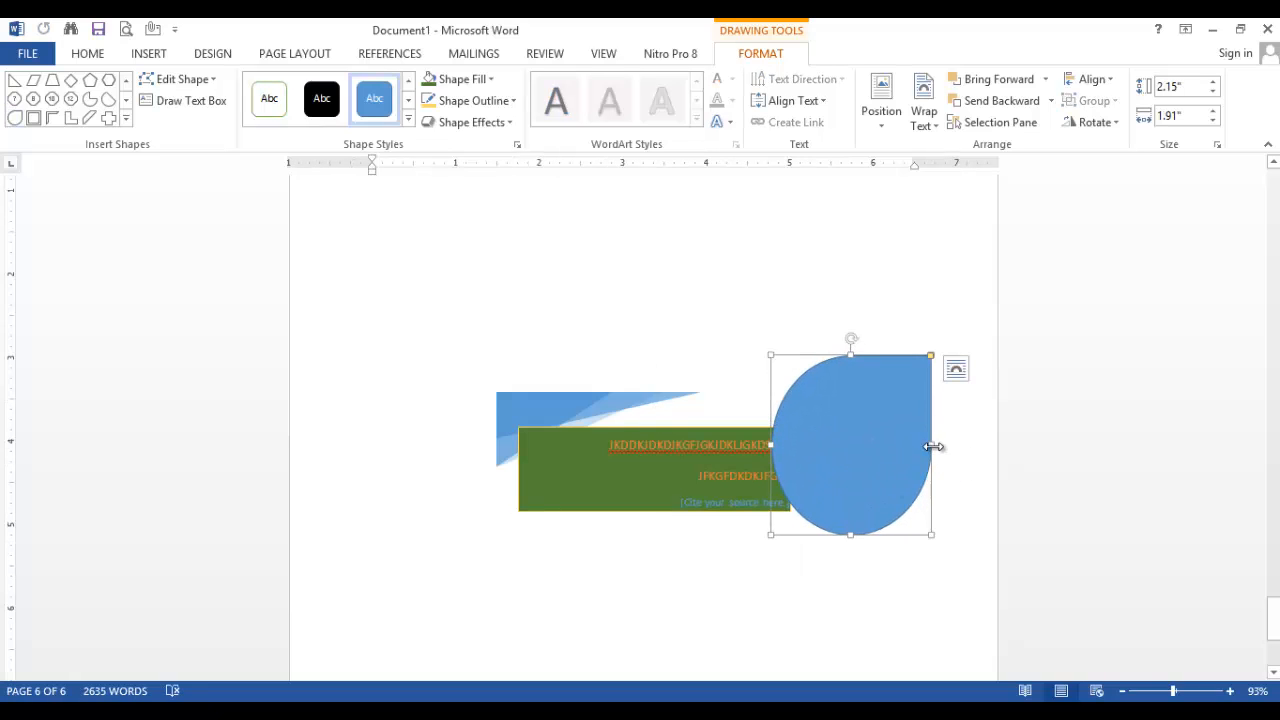
drag(933, 446, 957, 446)
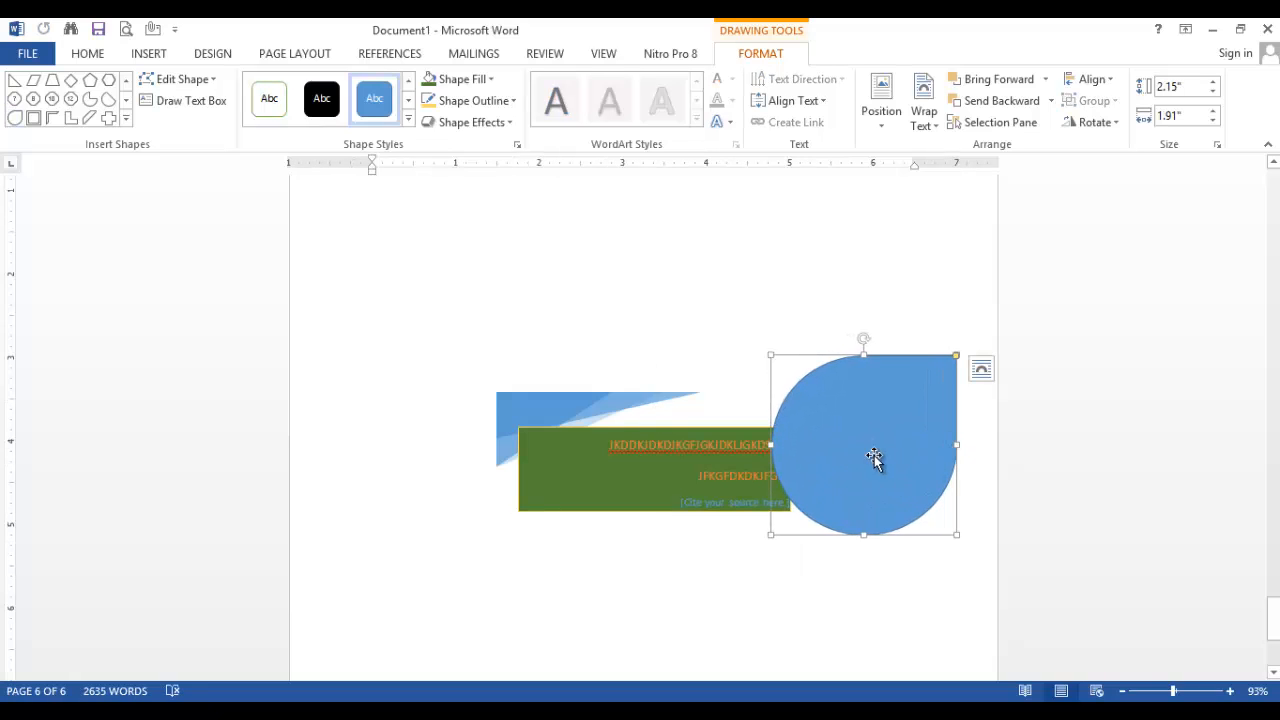
Add the sample text "ddkjfklgjgkkdvklgjf" inside the teardrop shape
right_click(854, 409)
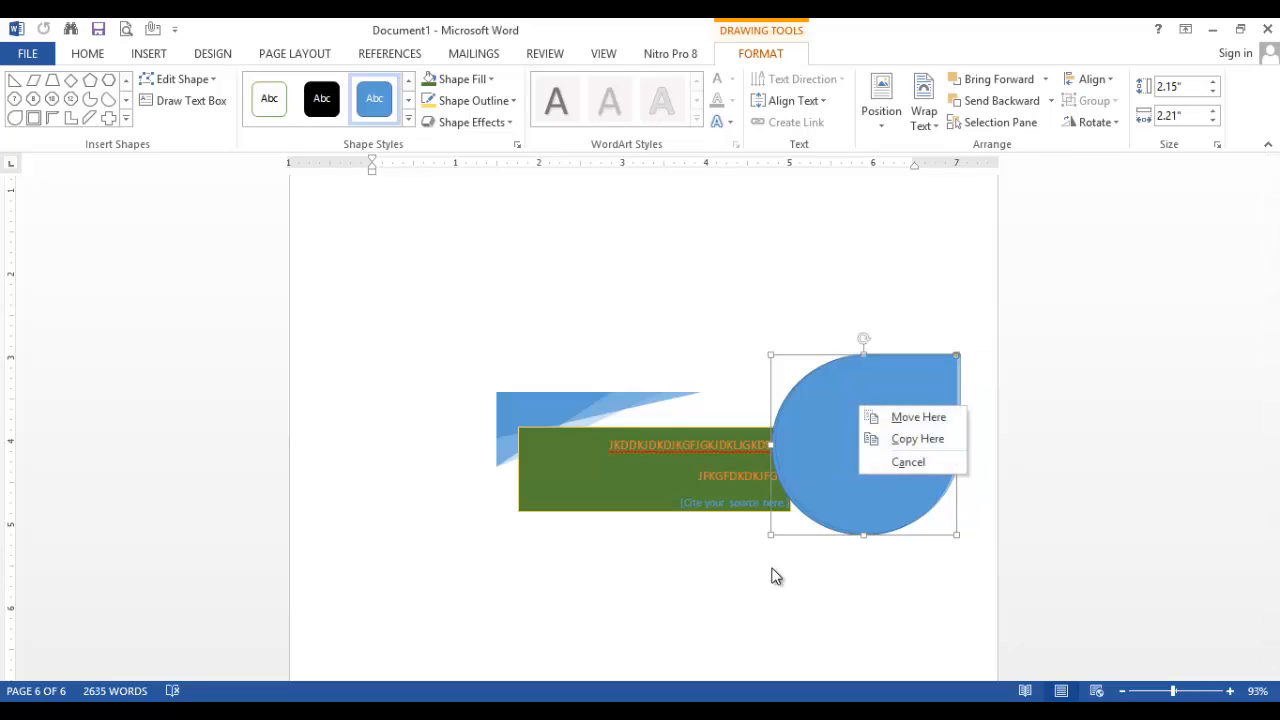
right_click(869, 510)
click(905, 268)
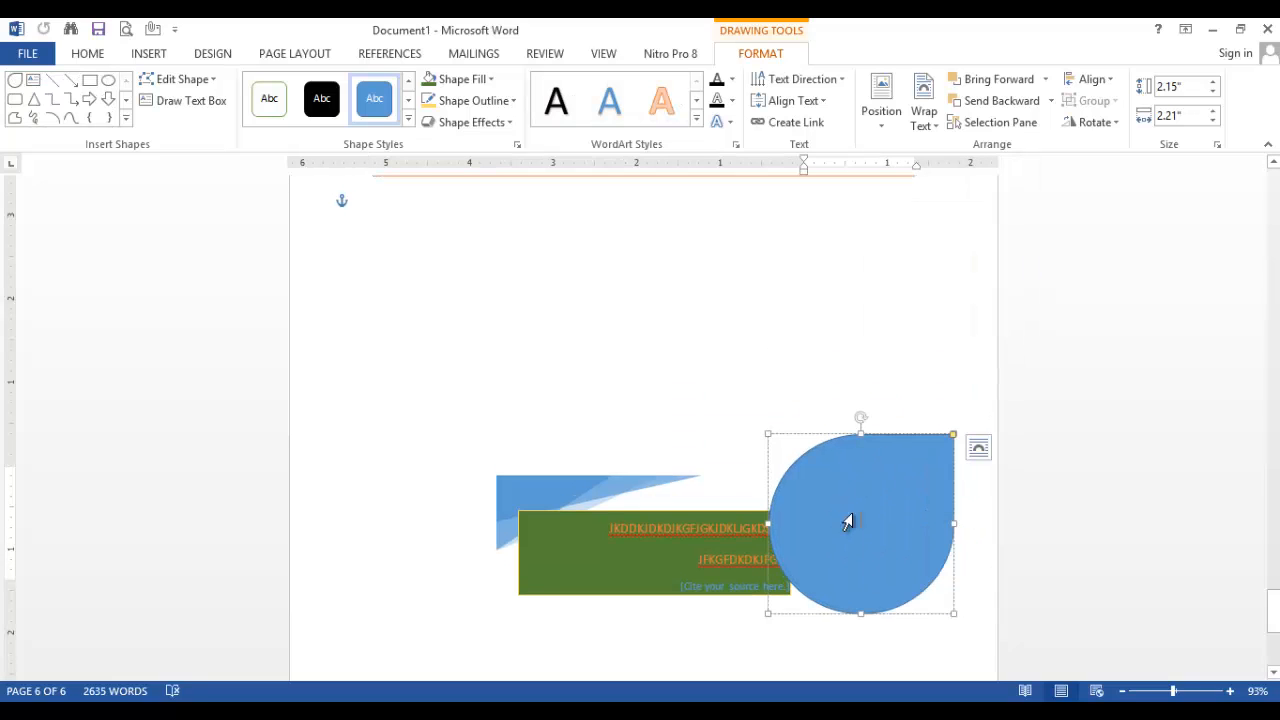
text(ddkjfklgjg)
text(kkdvklgjf)
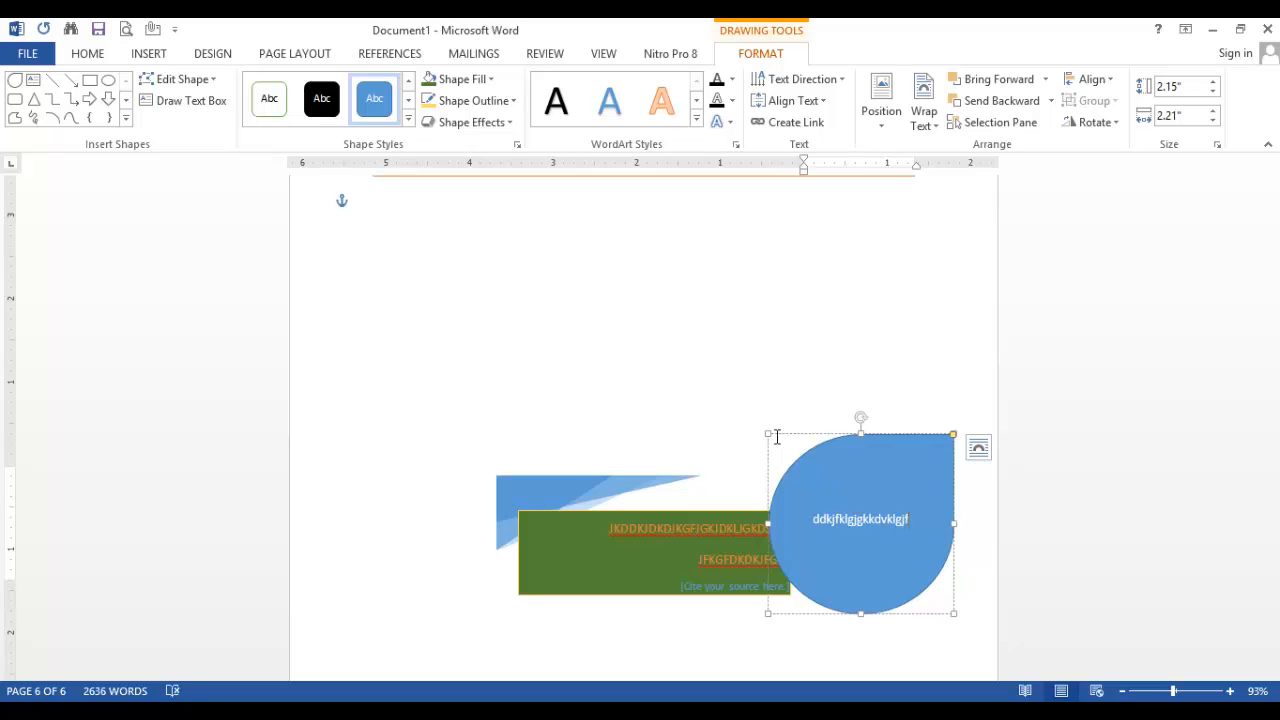
click(737, 323)
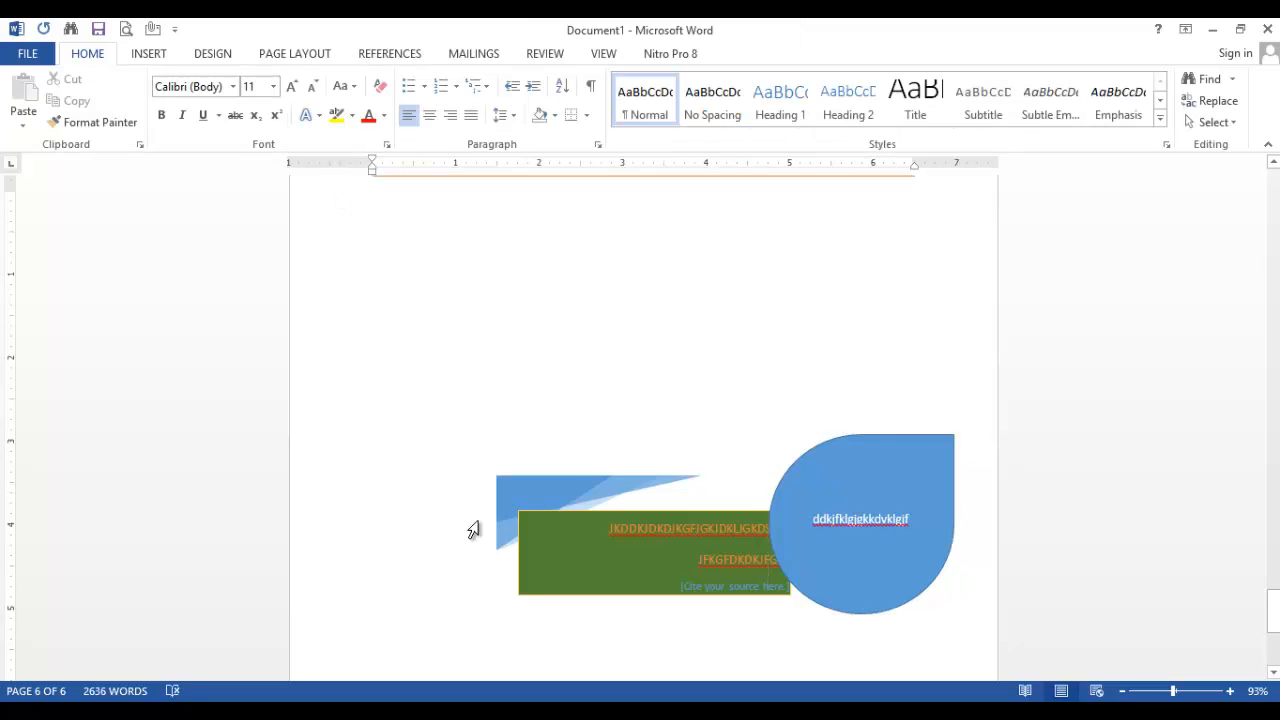
Apply a Dropped drop cap to the opening word "Video" on the first page and shrink its frame slightly
click(150, 55)
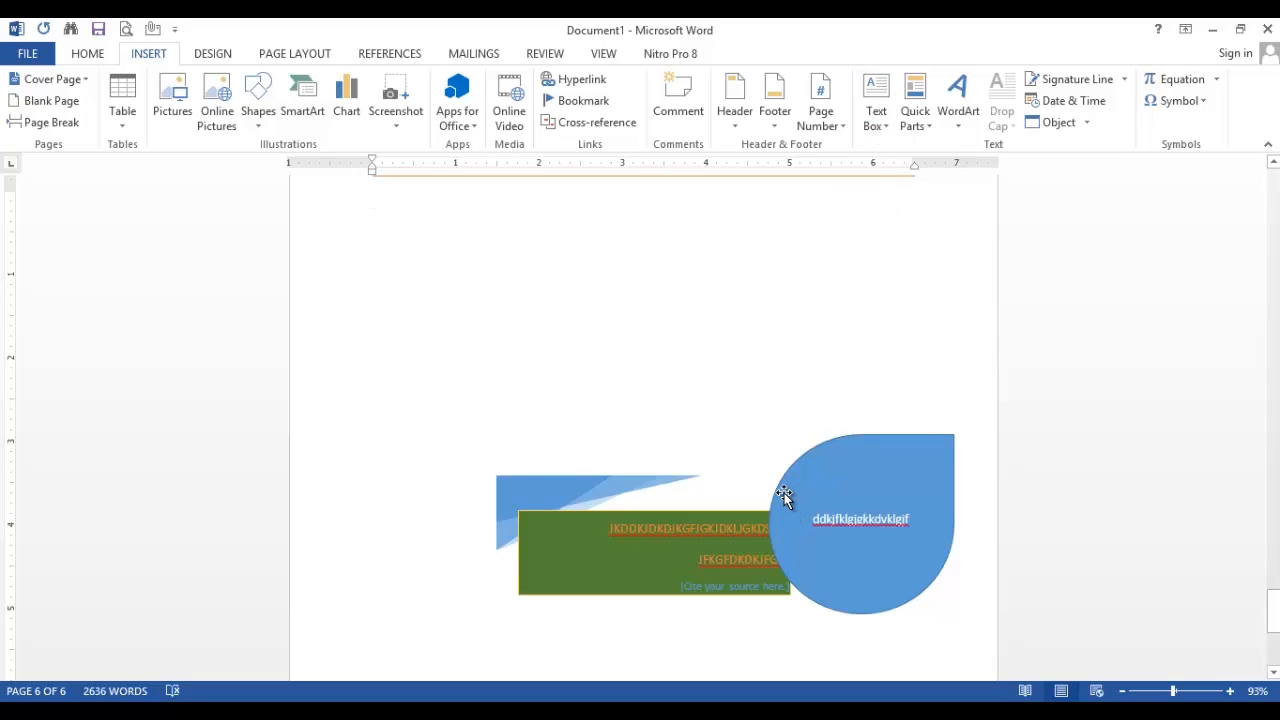
scroll(791, 294, up, 6)
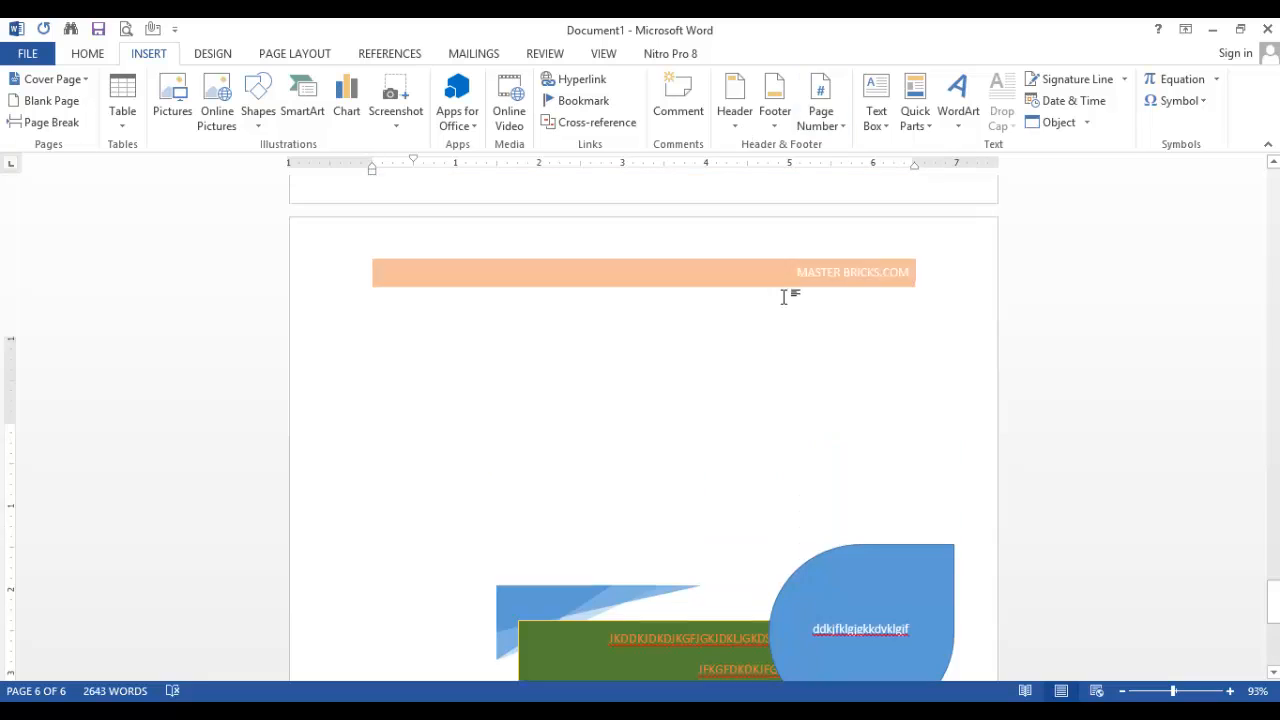
drag(1272, 574, 1261, 148)
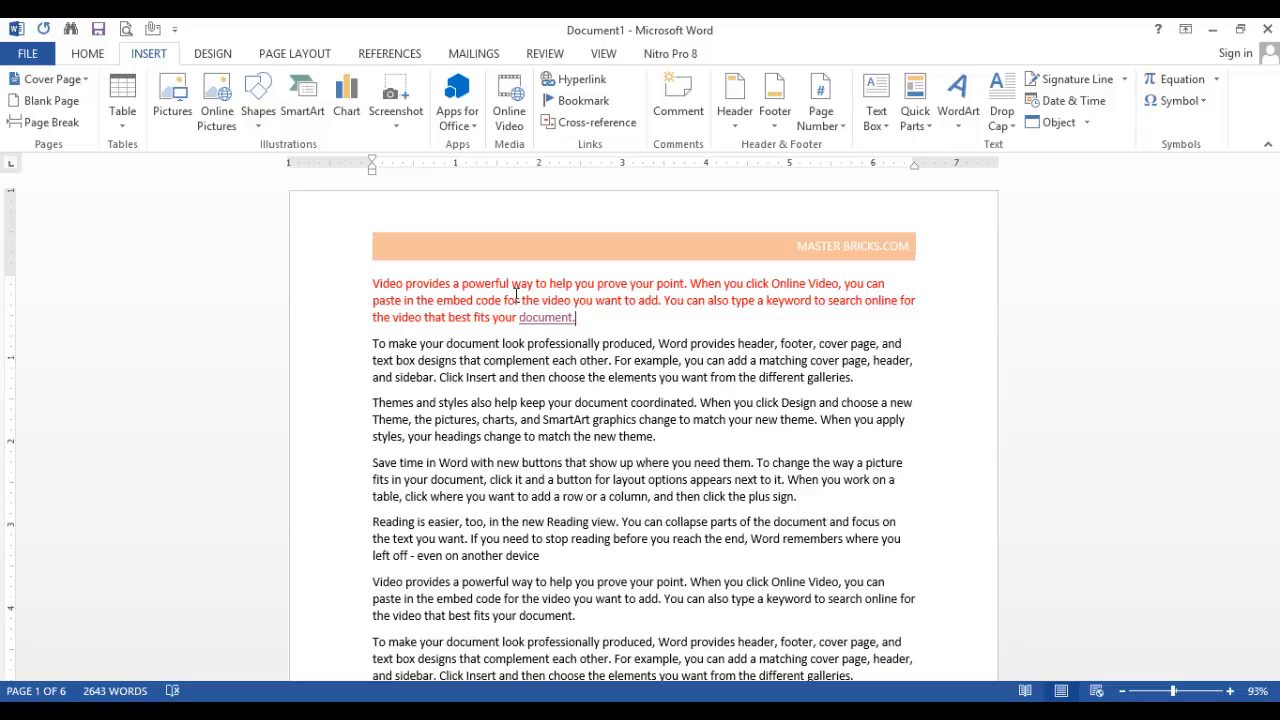
double_click(397, 283)
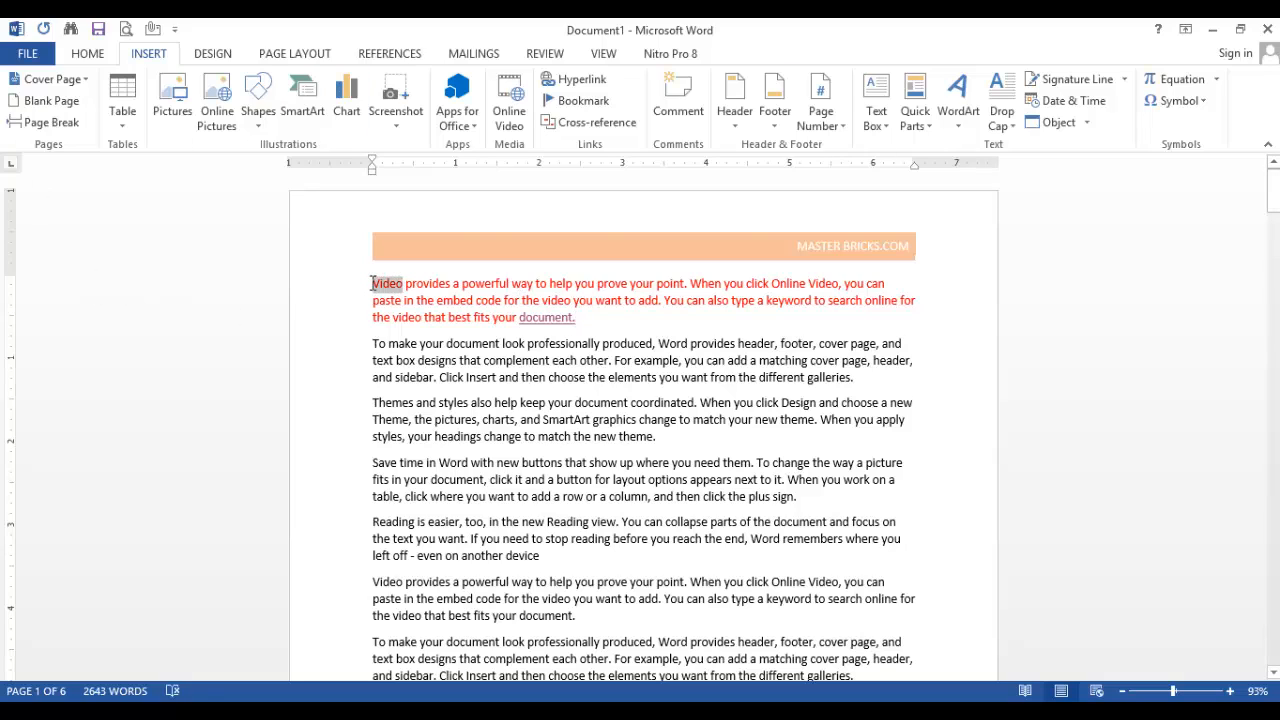
click(1008, 126)
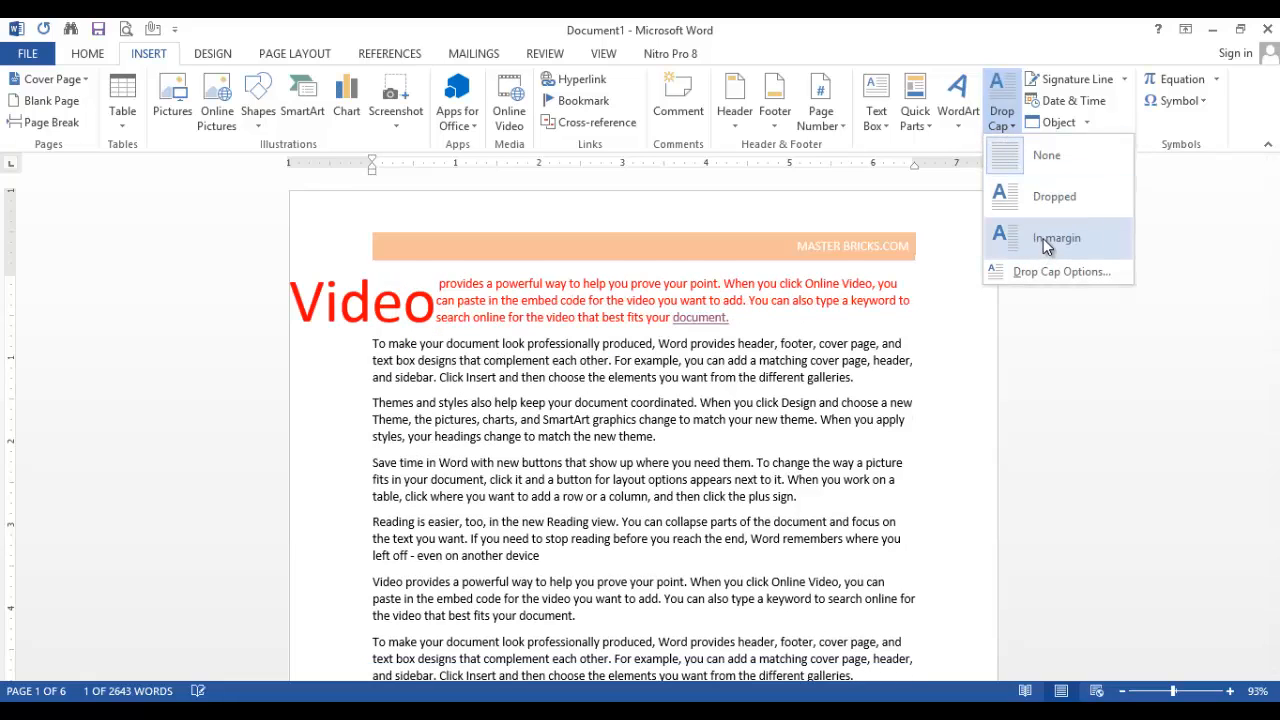
click(1022, 197)
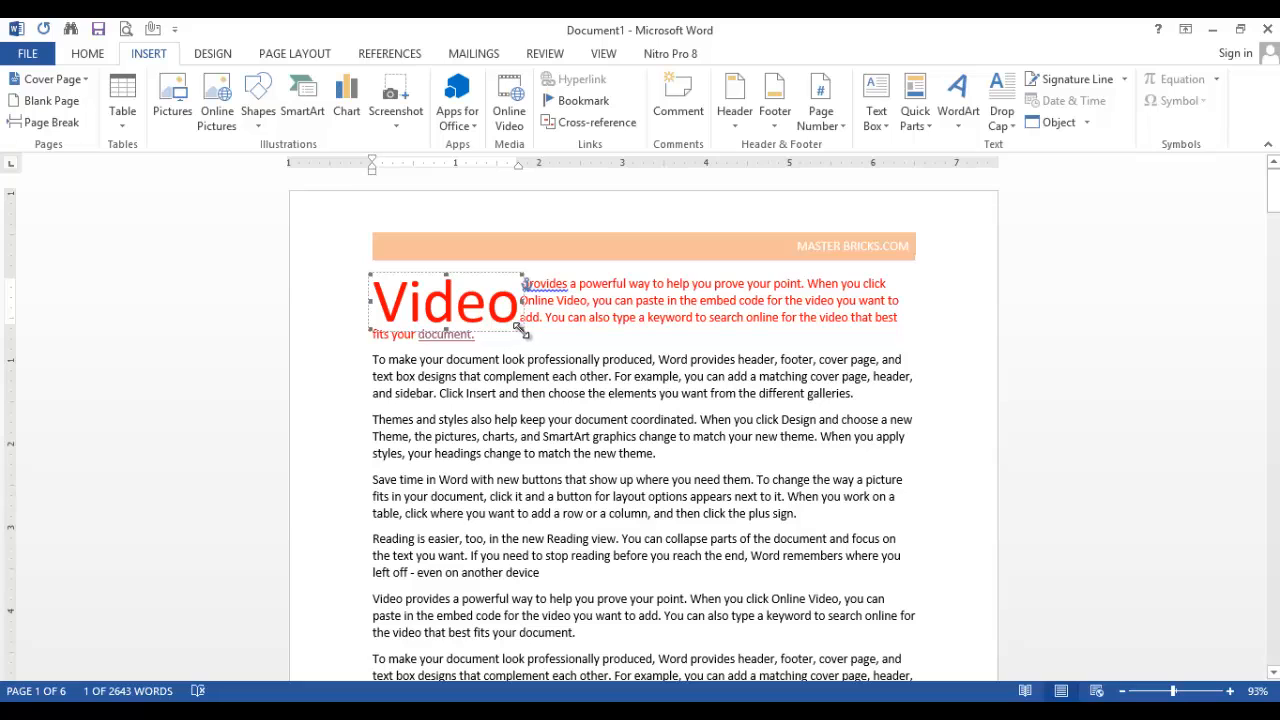
drag(522, 329, 492, 322)
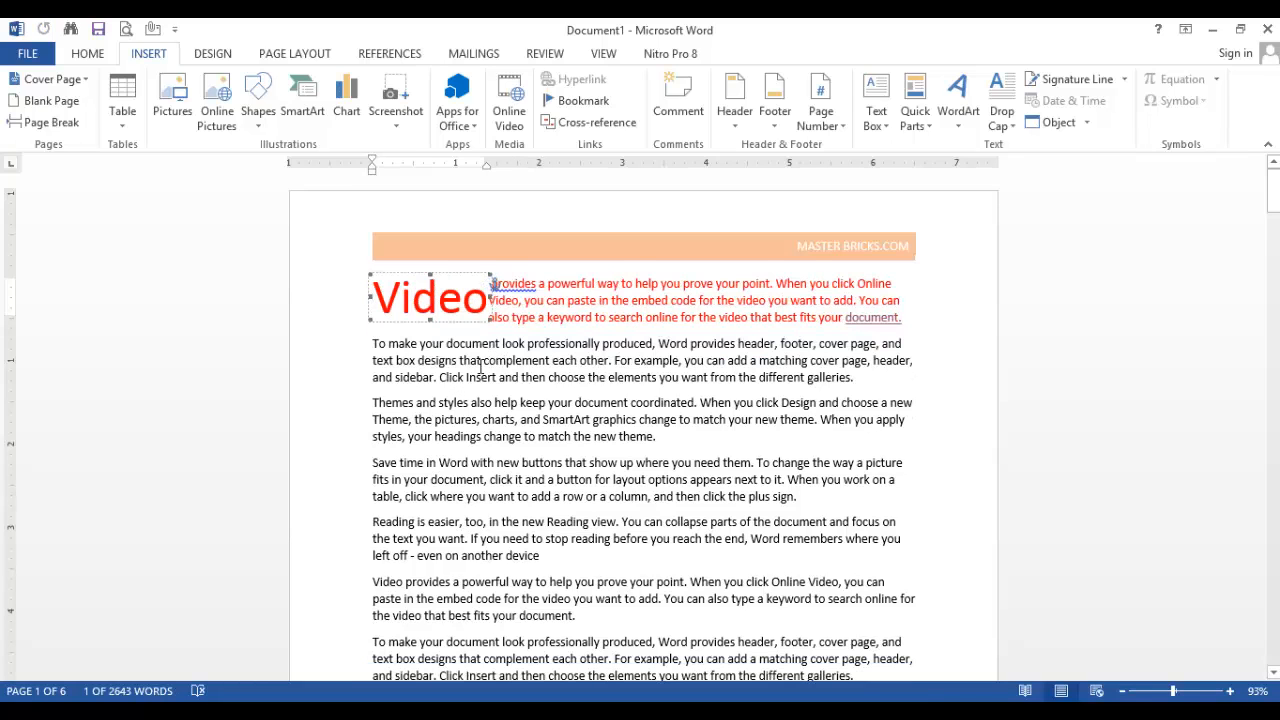
Apply an In margin drop cap to the word "Save" that opens the fourth paragraph on the first page
click(540, 392)
scroll(520, 430, down, 1)
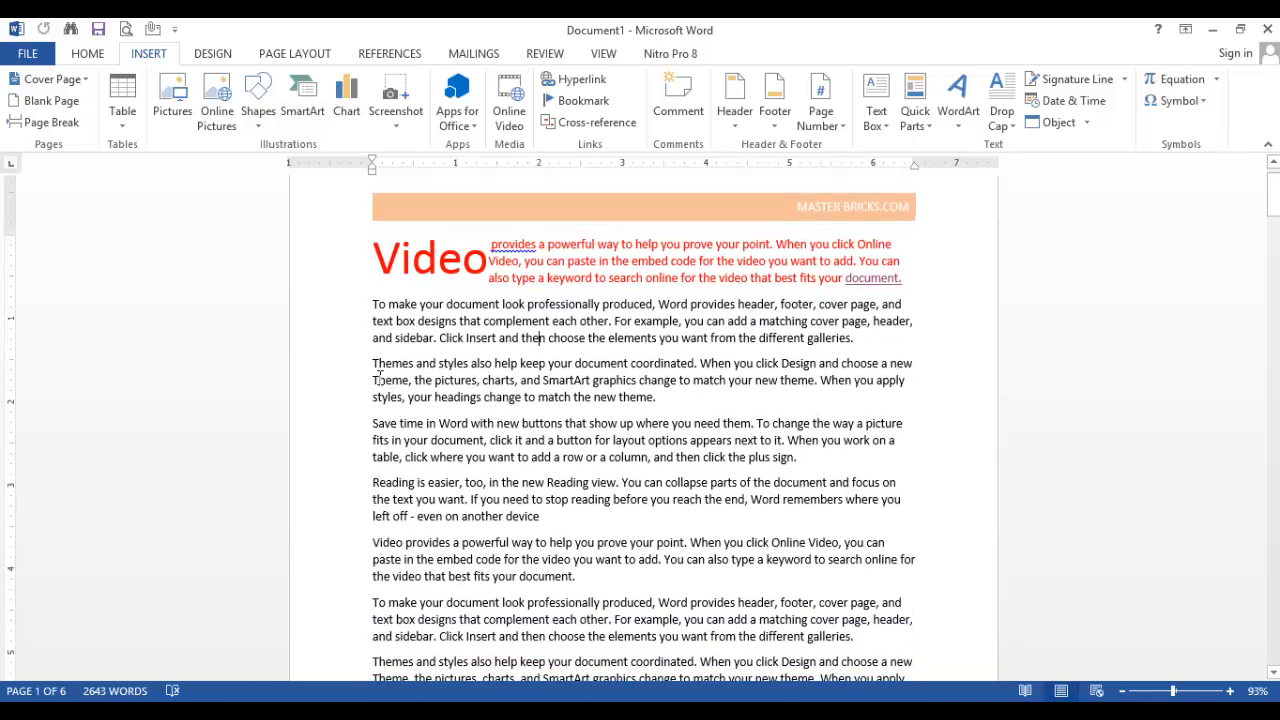
drag(373, 424, 398, 424)
click(1002, 112)
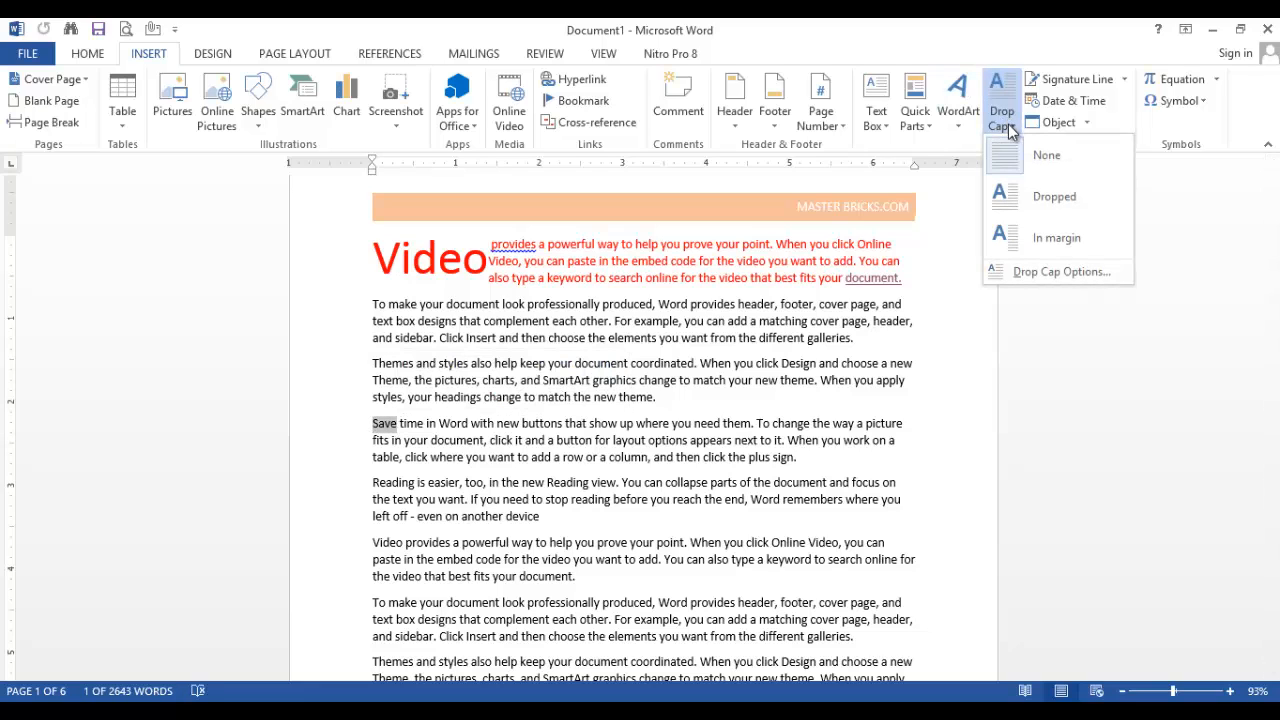
click(1026, 237)
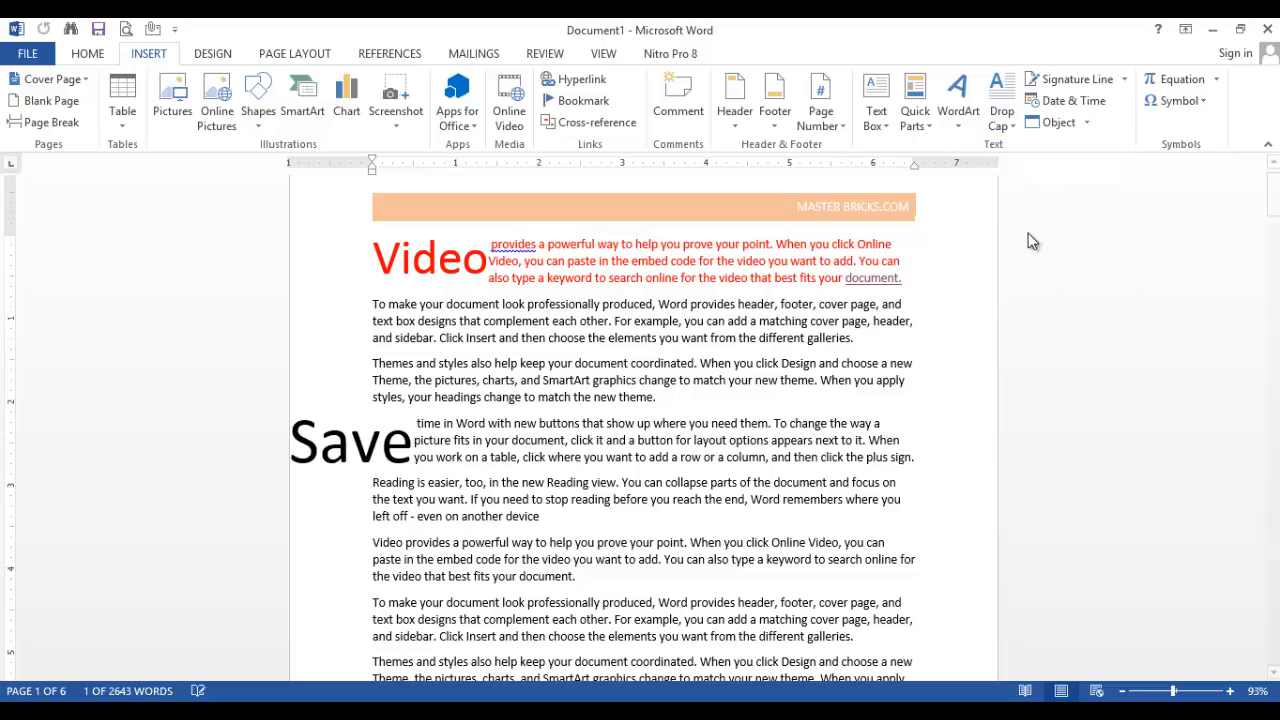
Shrink the frame height of the "Save" drop cap slightly and shift the frame a little lower in the margin
click(404, 458)
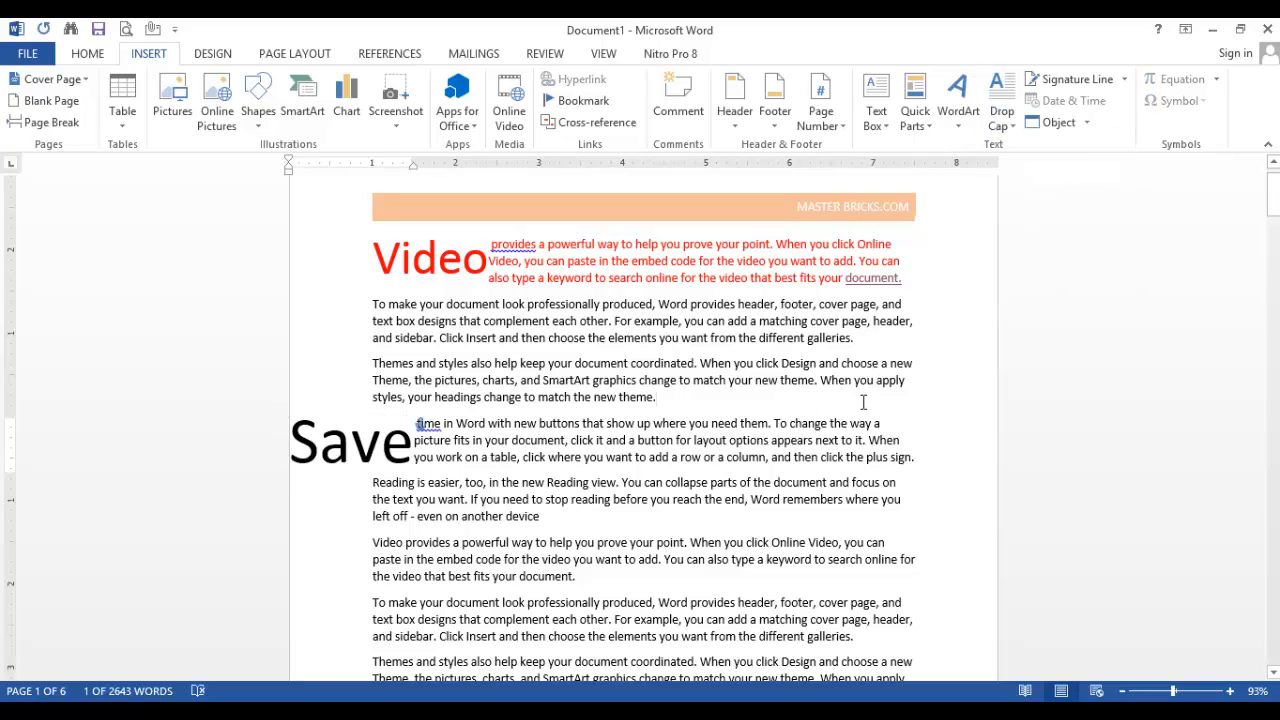
click(343, 447)
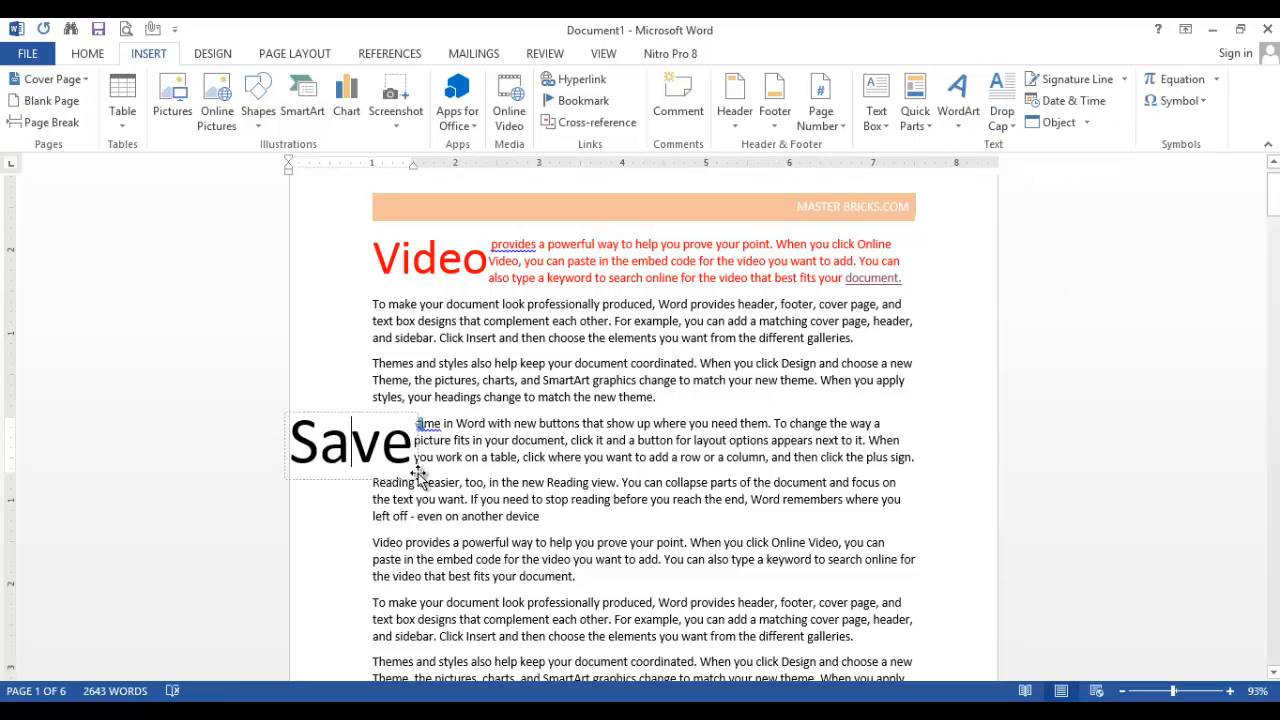
drag(416, 474, 420, 440)
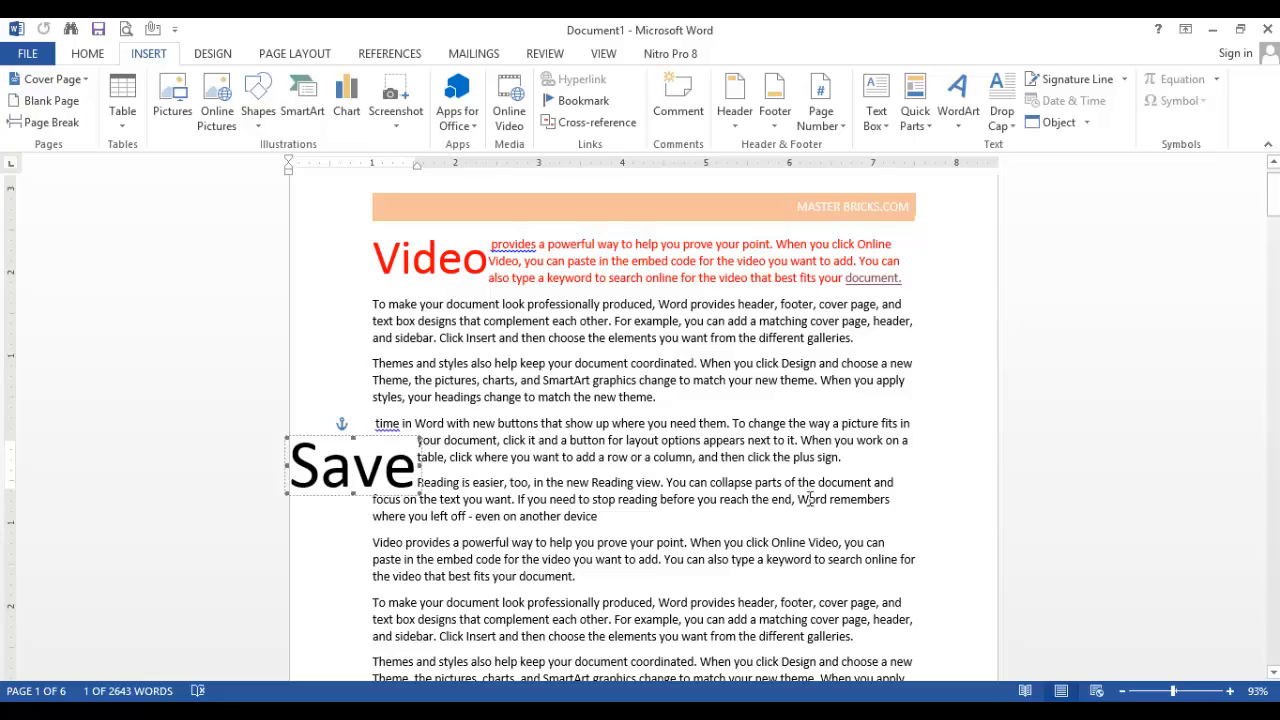
Insert the Ω symbol a few lines below the red text "Video provides a powerful" on page 5
scroll(885, 385, down, 4)
scroll(885, 385, down, 20)
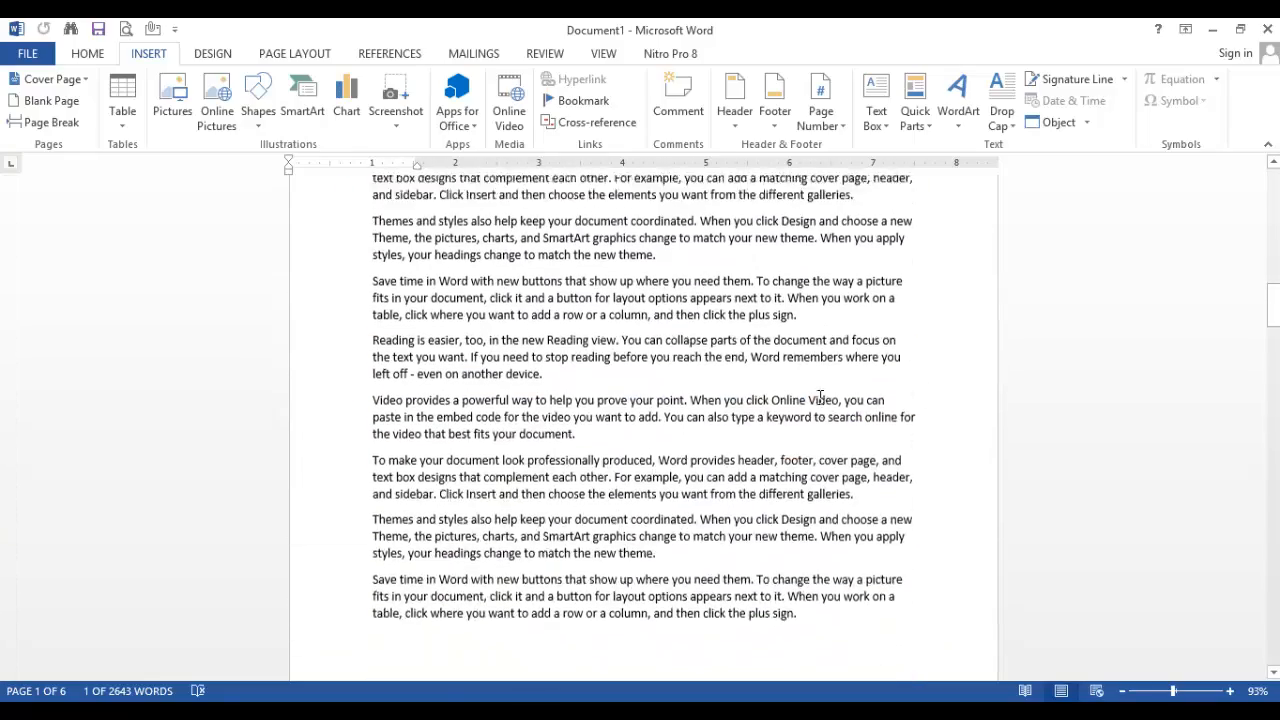
scroll(808, 407, down, 20)
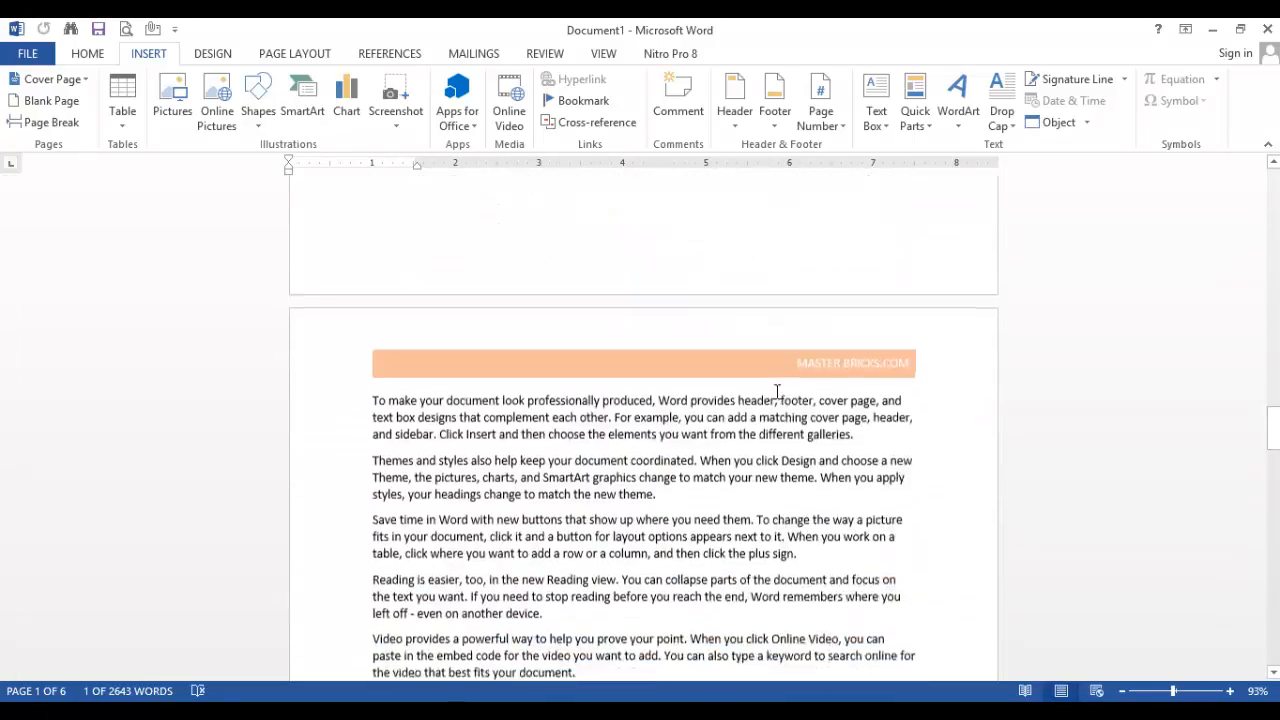
scroll(769, 396, down, 20)
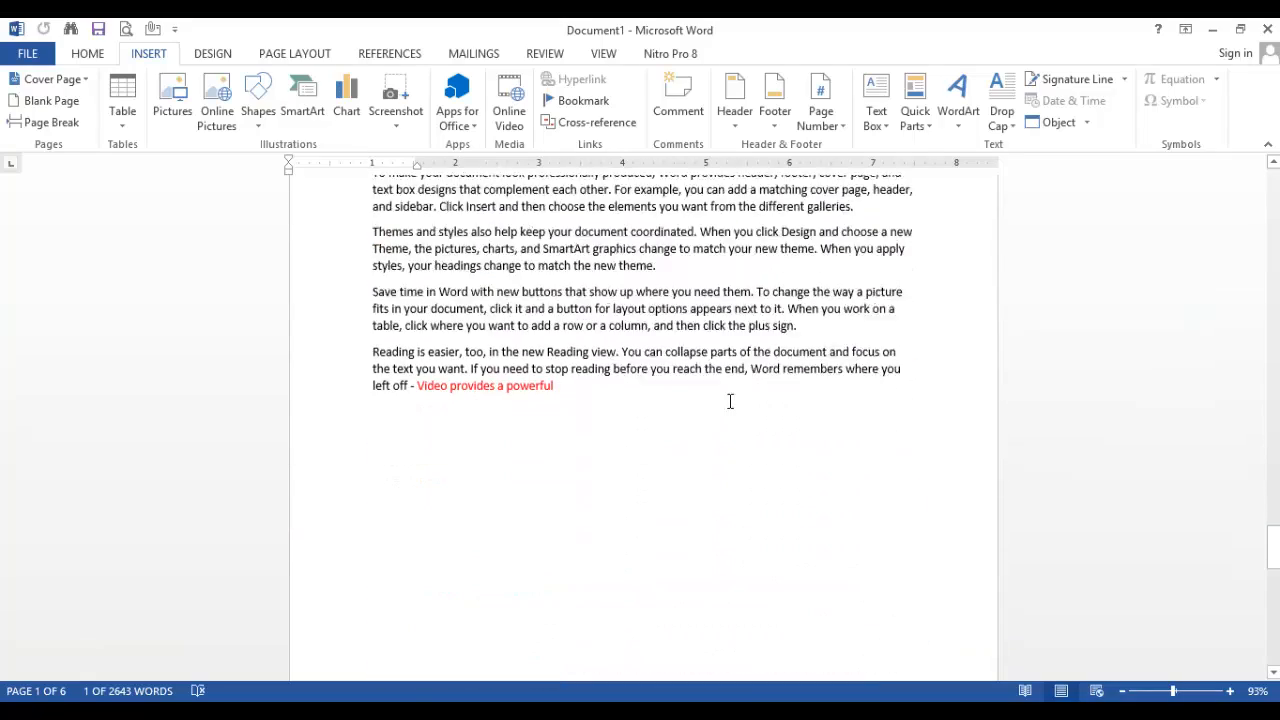
click(575, 224)
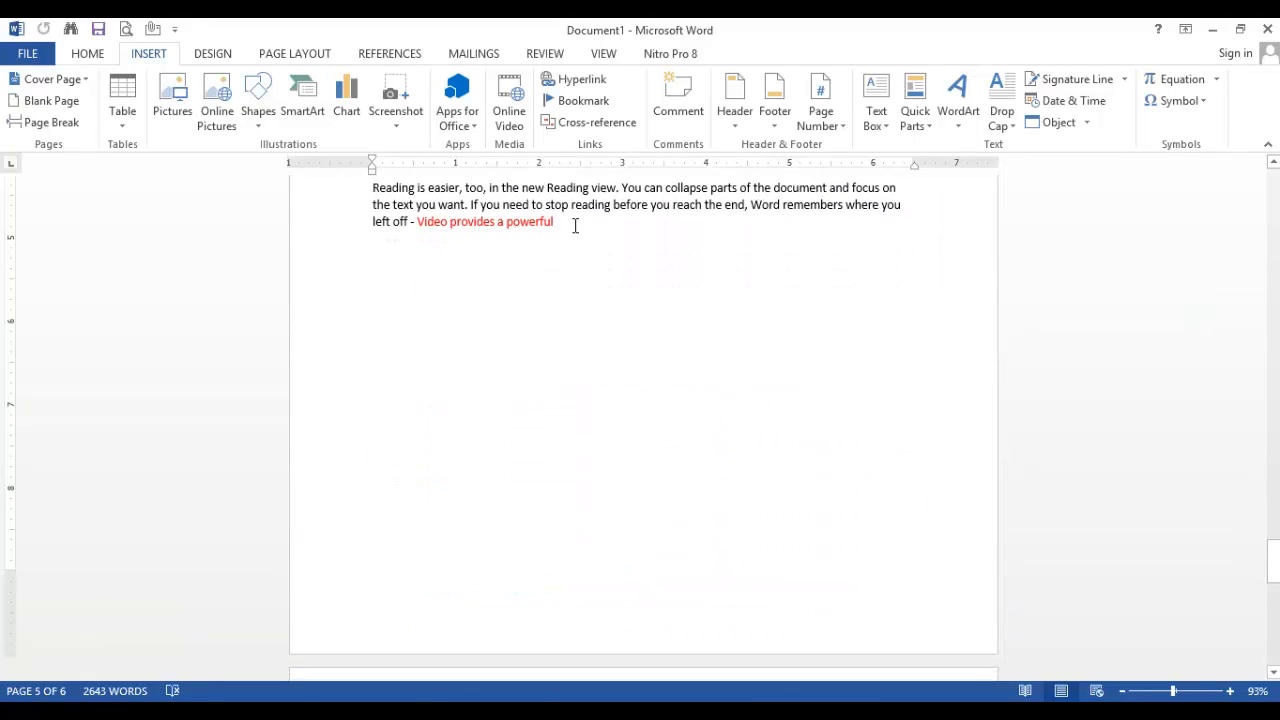
key(Return)
click(1183, 101)
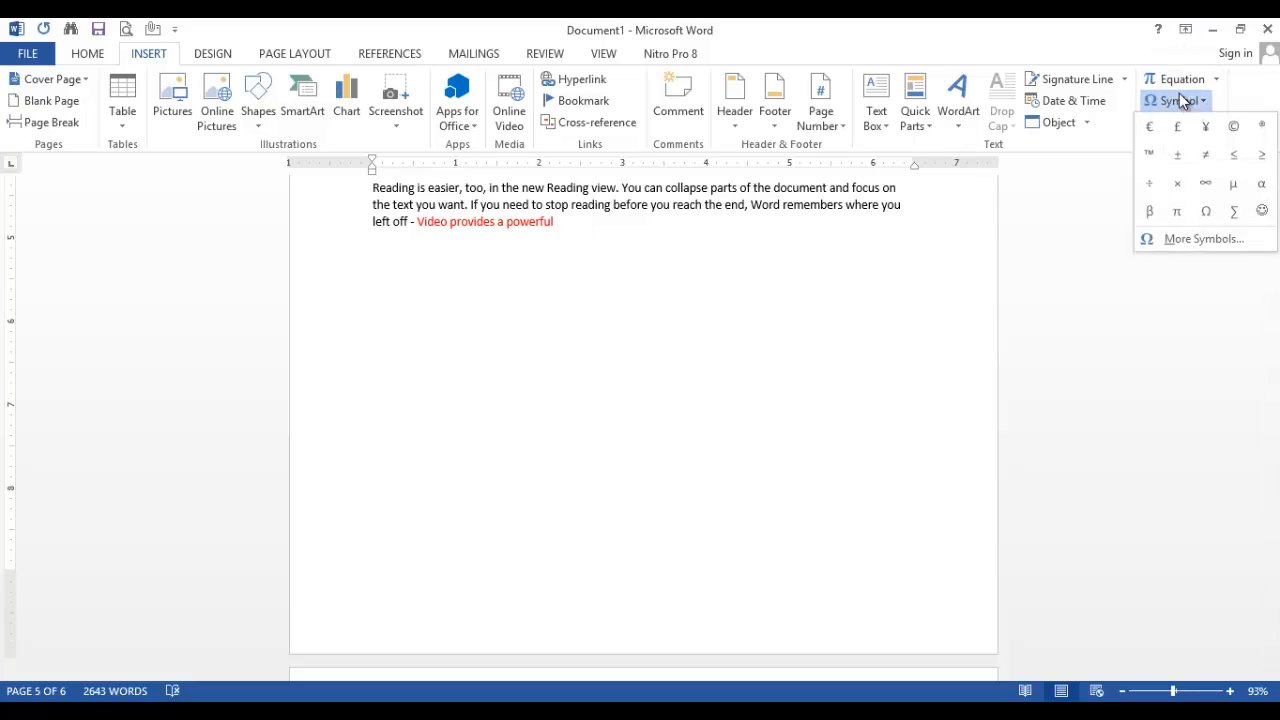
click(1206, 212)
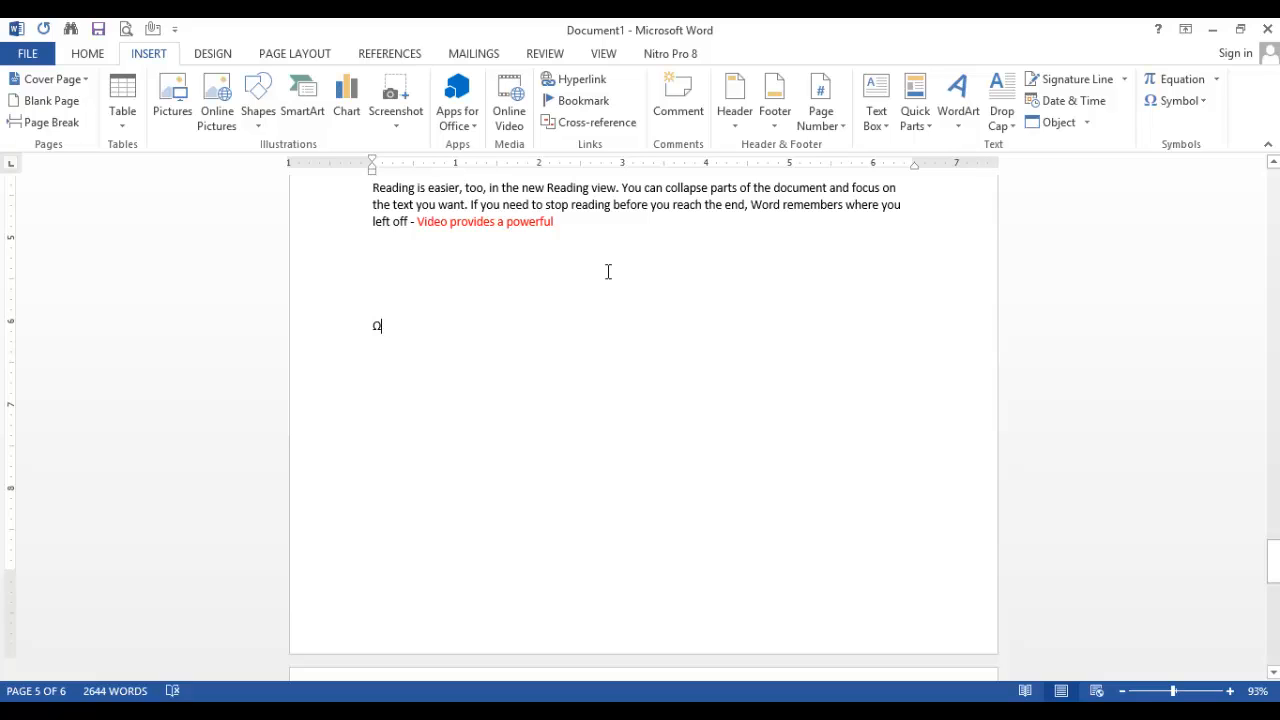
Insert the Up Down Arrow symbol (character code 2195) from the full symbol list directly after the Ω
click(1190, 100)
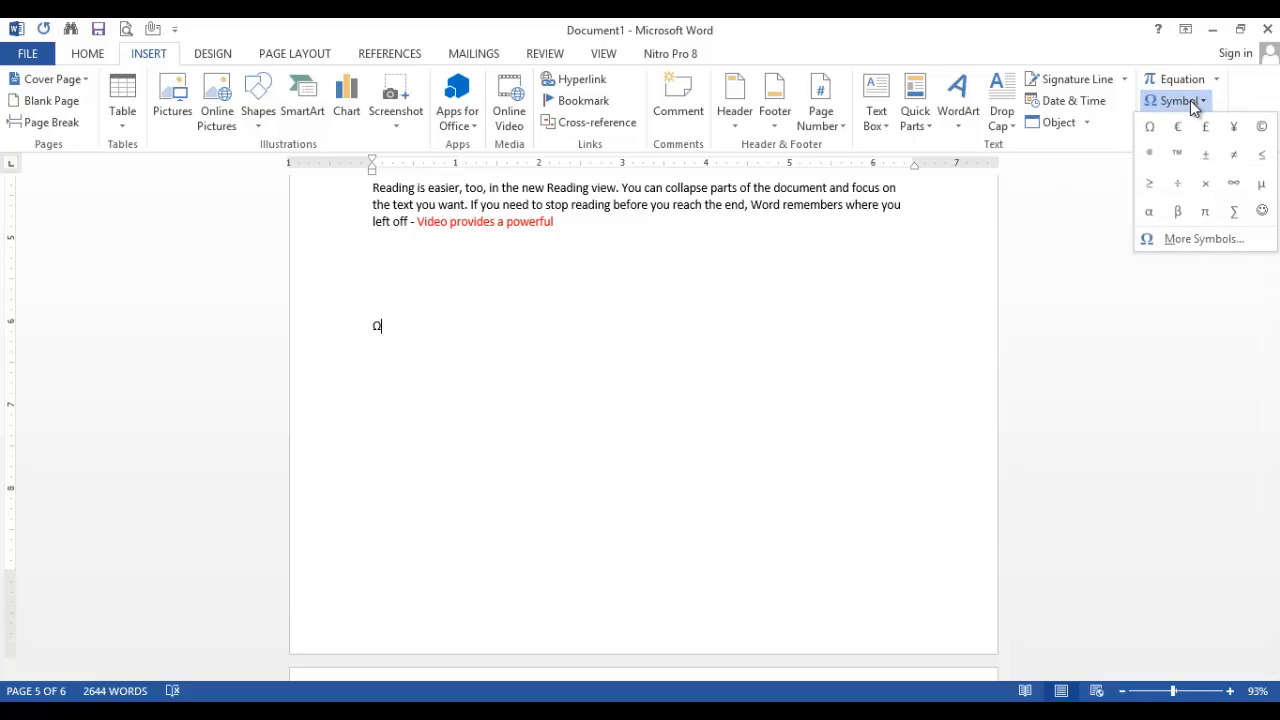
click(1203, 242)
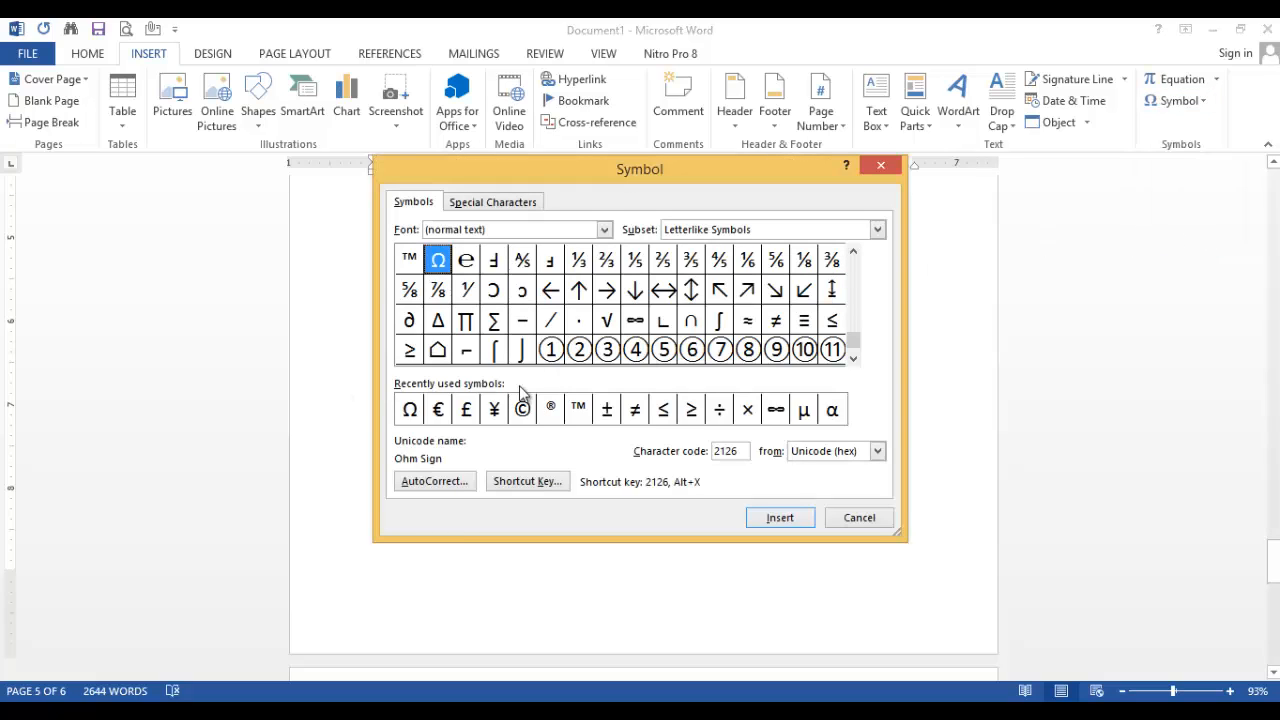
click(852, 357)
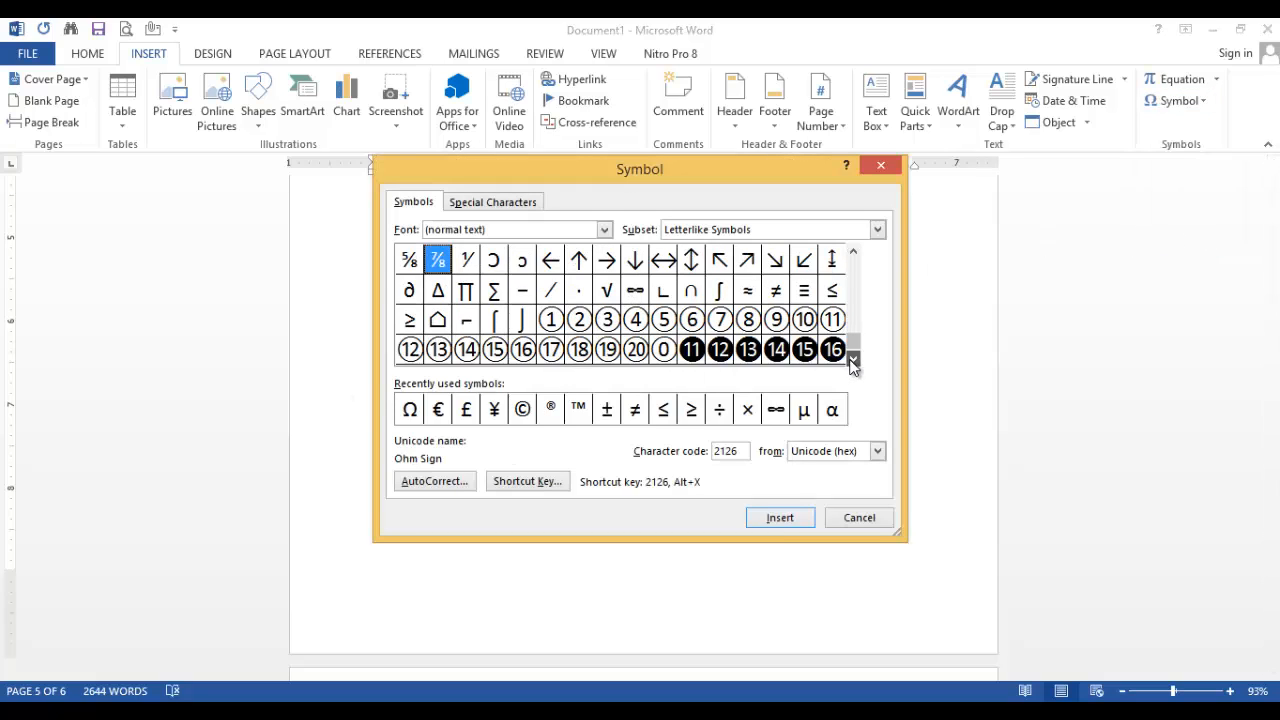
click(852, 358)
click(852, 360)
click(853, 360)
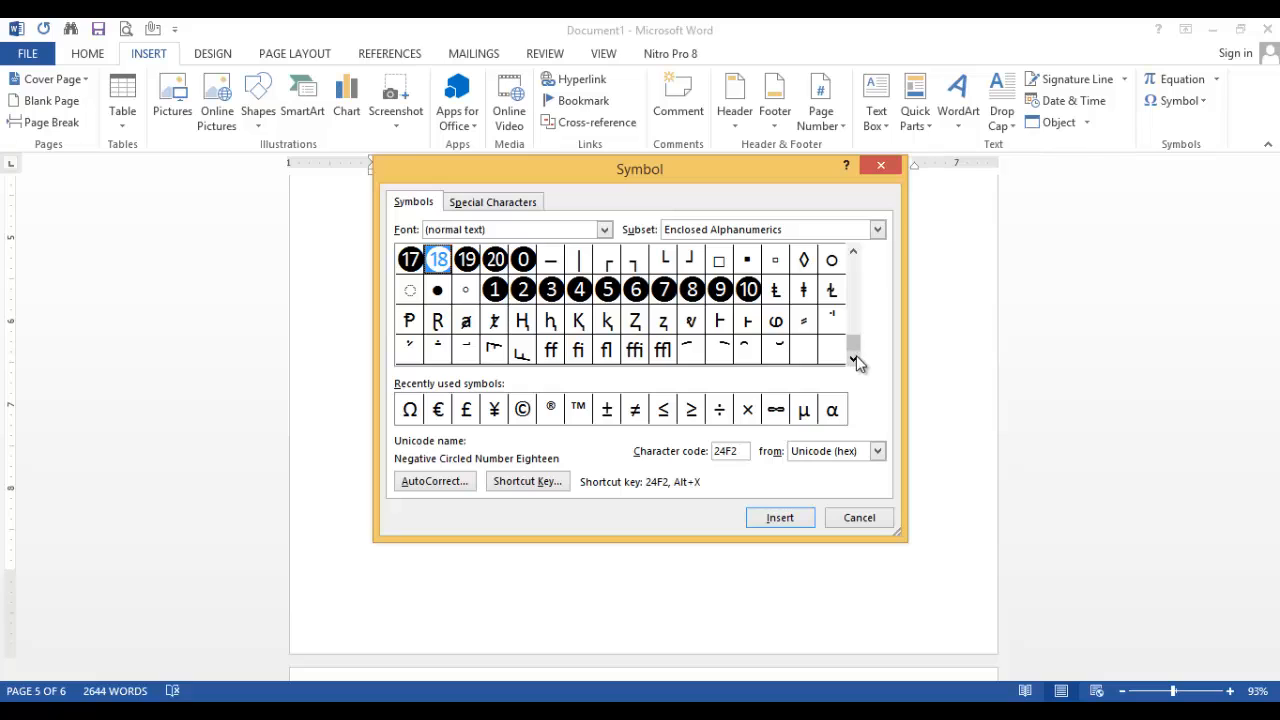
click(852, 255)
click(852, 255)
click(852, 255)
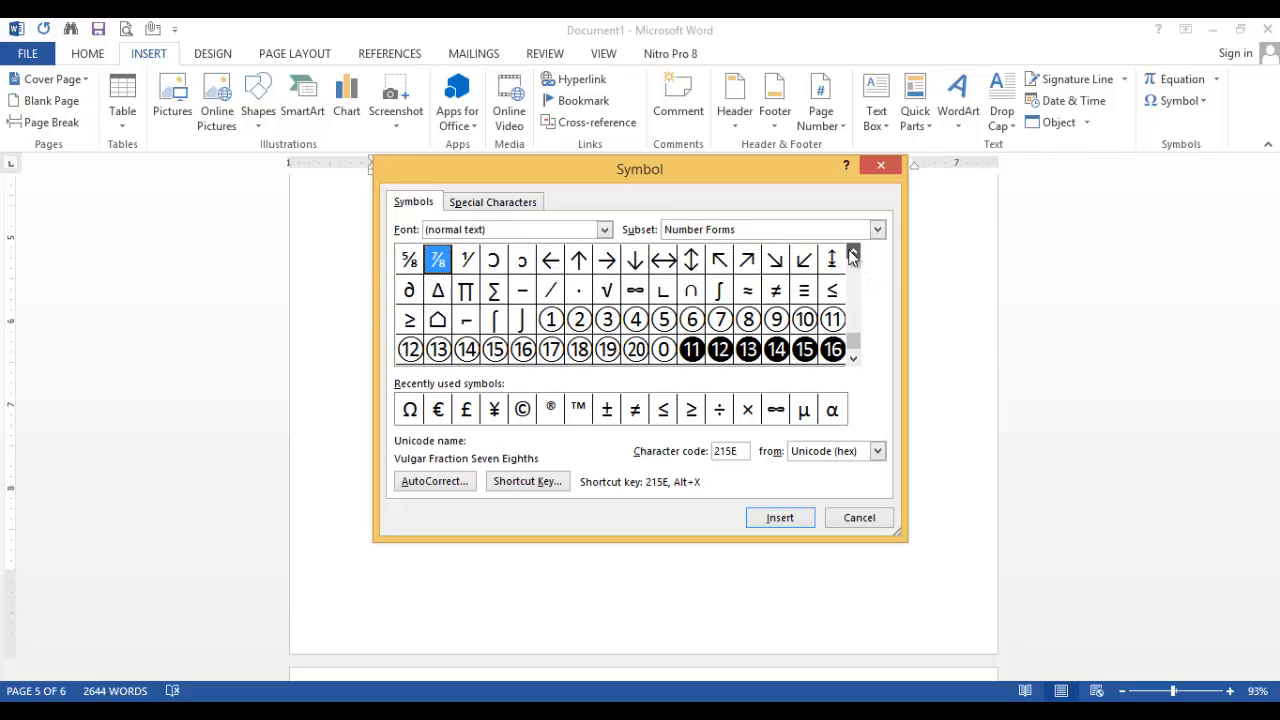
click(852, 255)
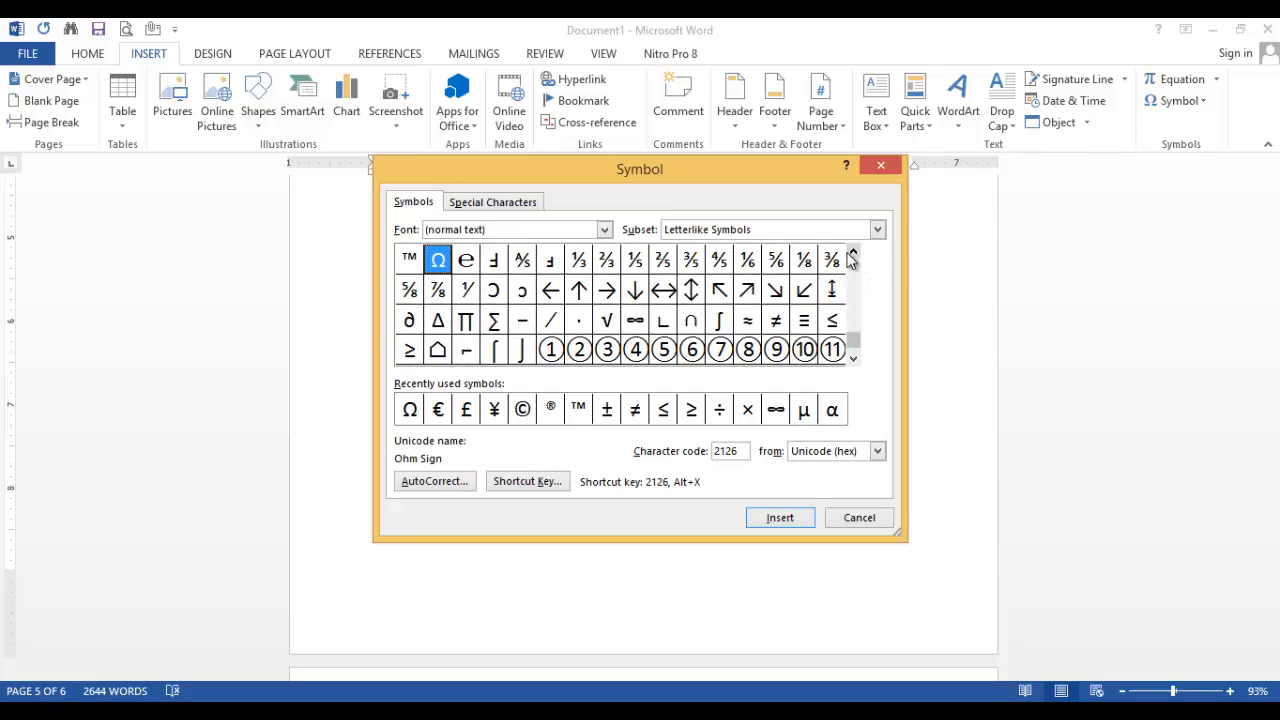
click(692, 295)
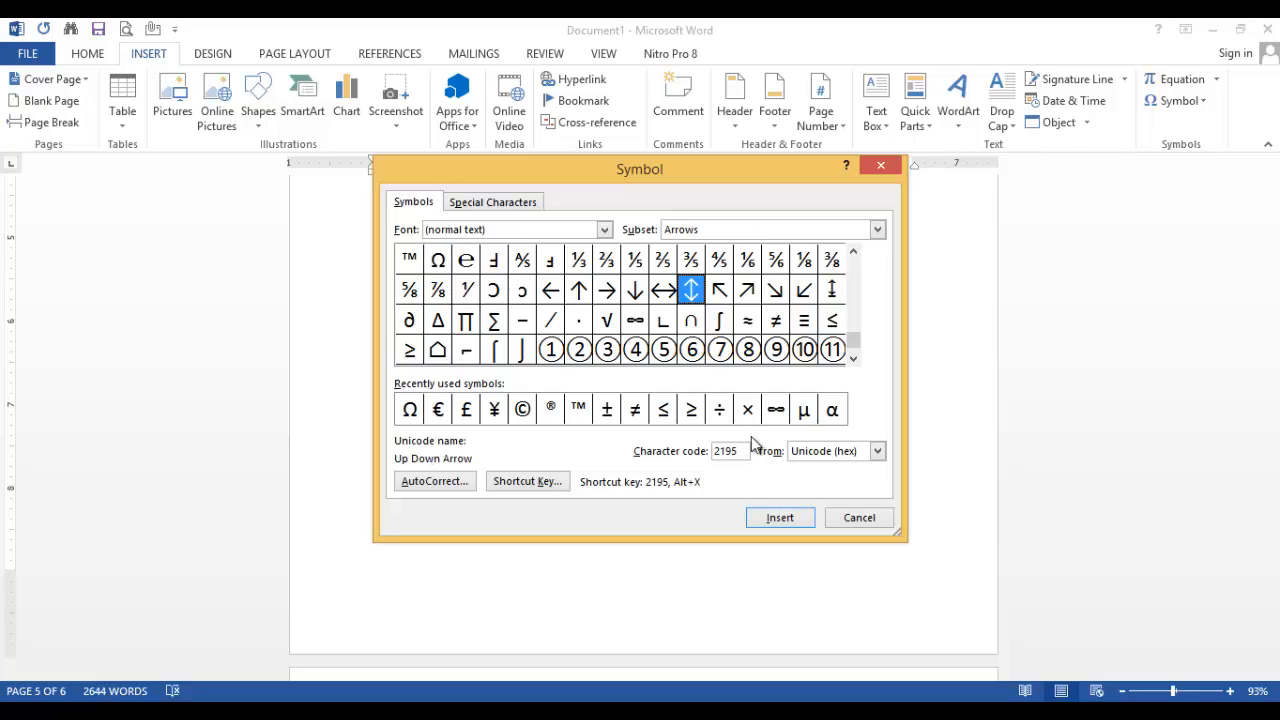
click(785, 521)
click(858, 518)
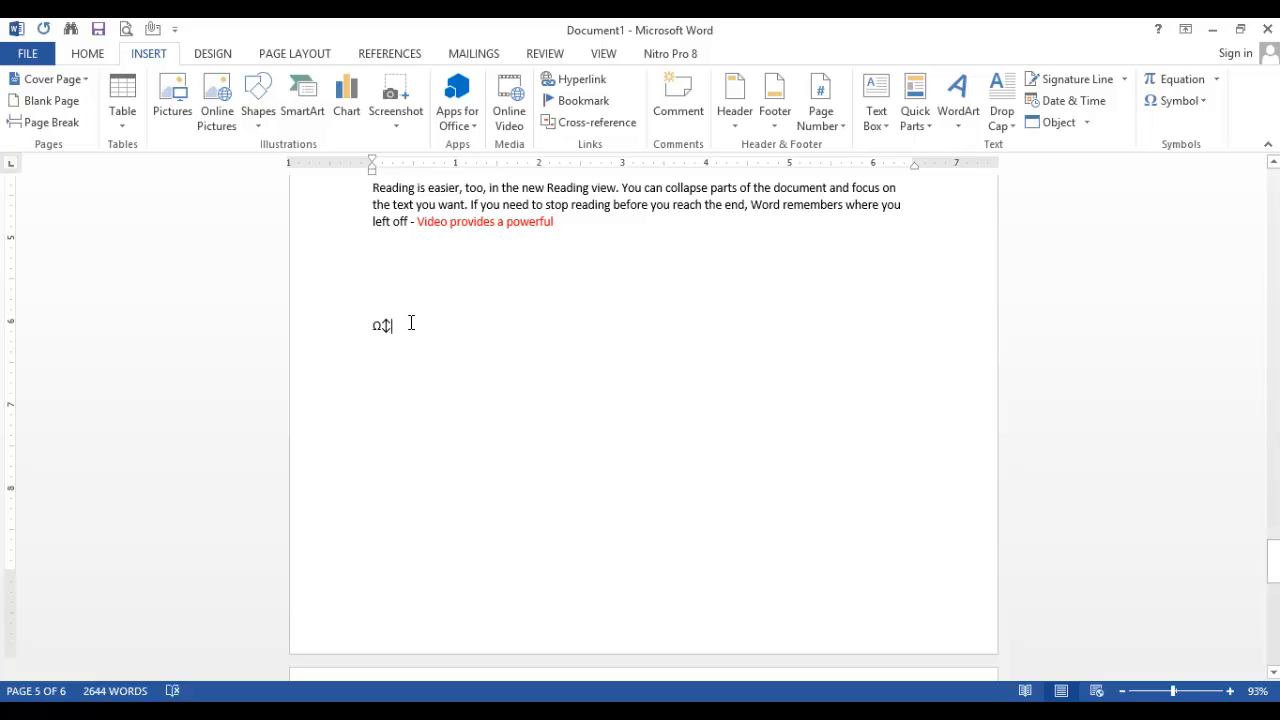
Assign the shortcut Ctrl+Q to the Up Down Arrow symbol and use it to insert the arrow on a new line below
key(Return)
click(1170, 101)
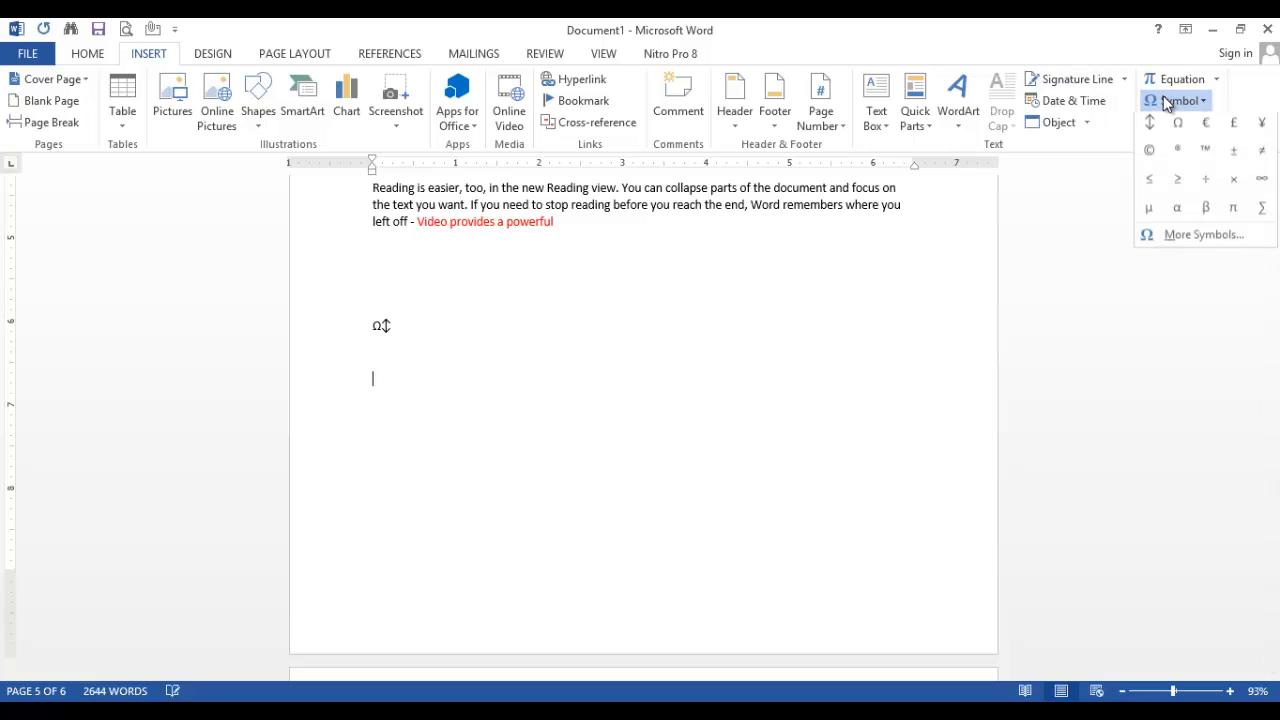
click(1195, 239)
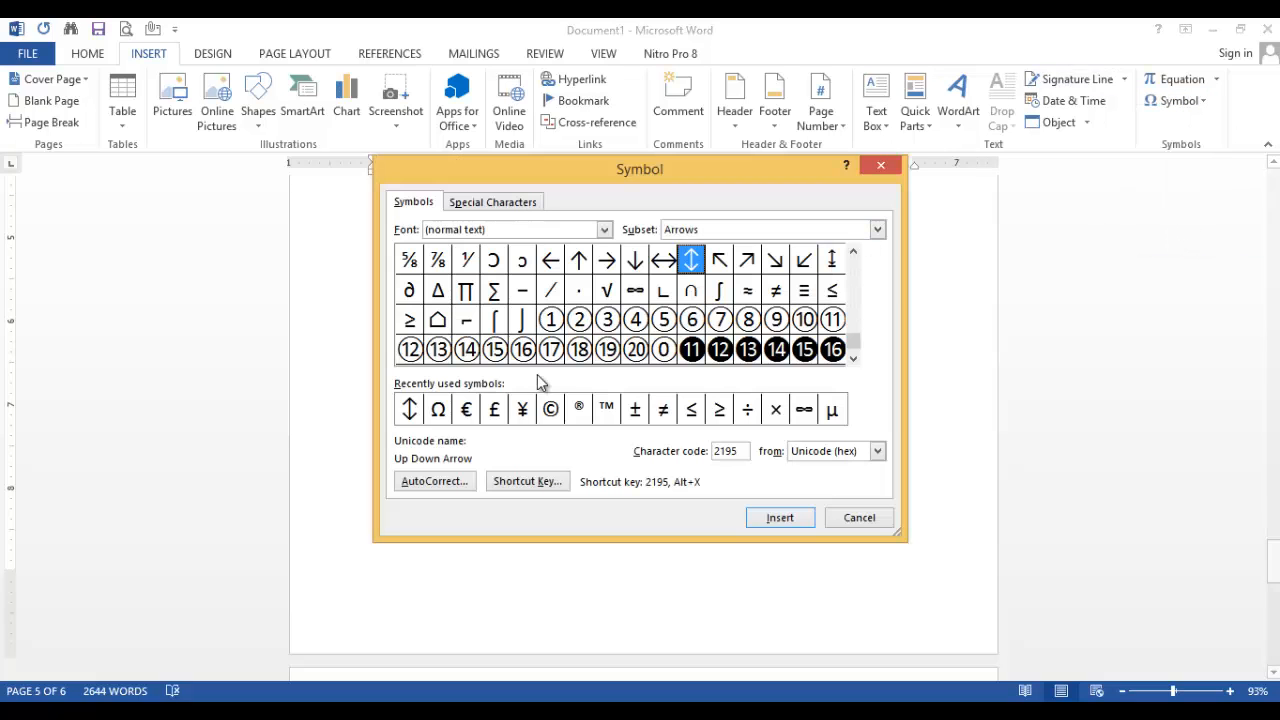
click(531, 482)
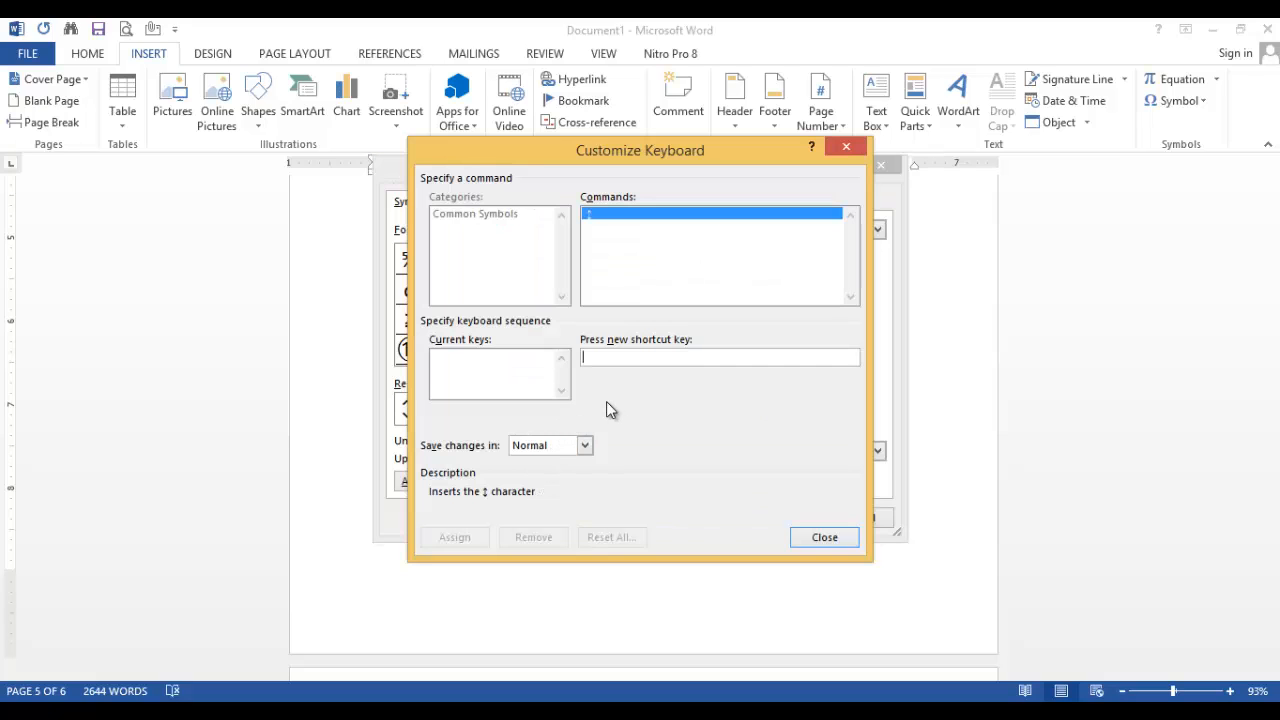
key(ctrl+q)
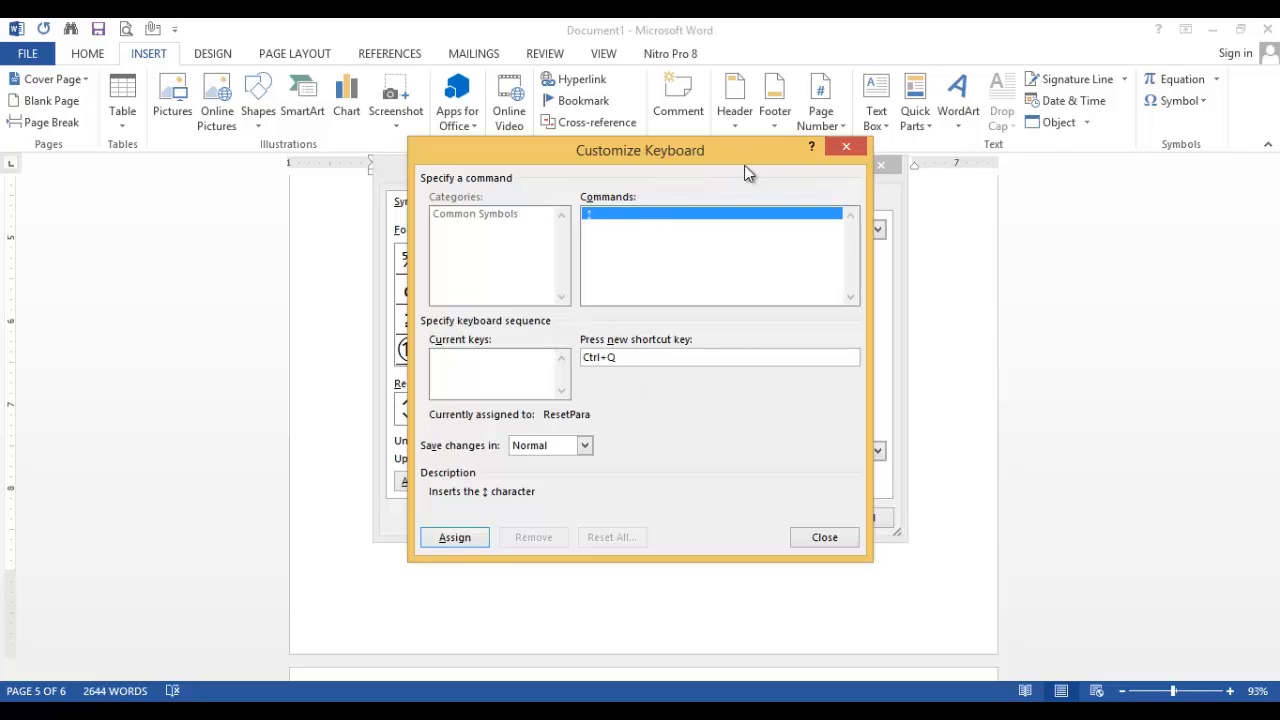
drag(740, 155, 781, 213)
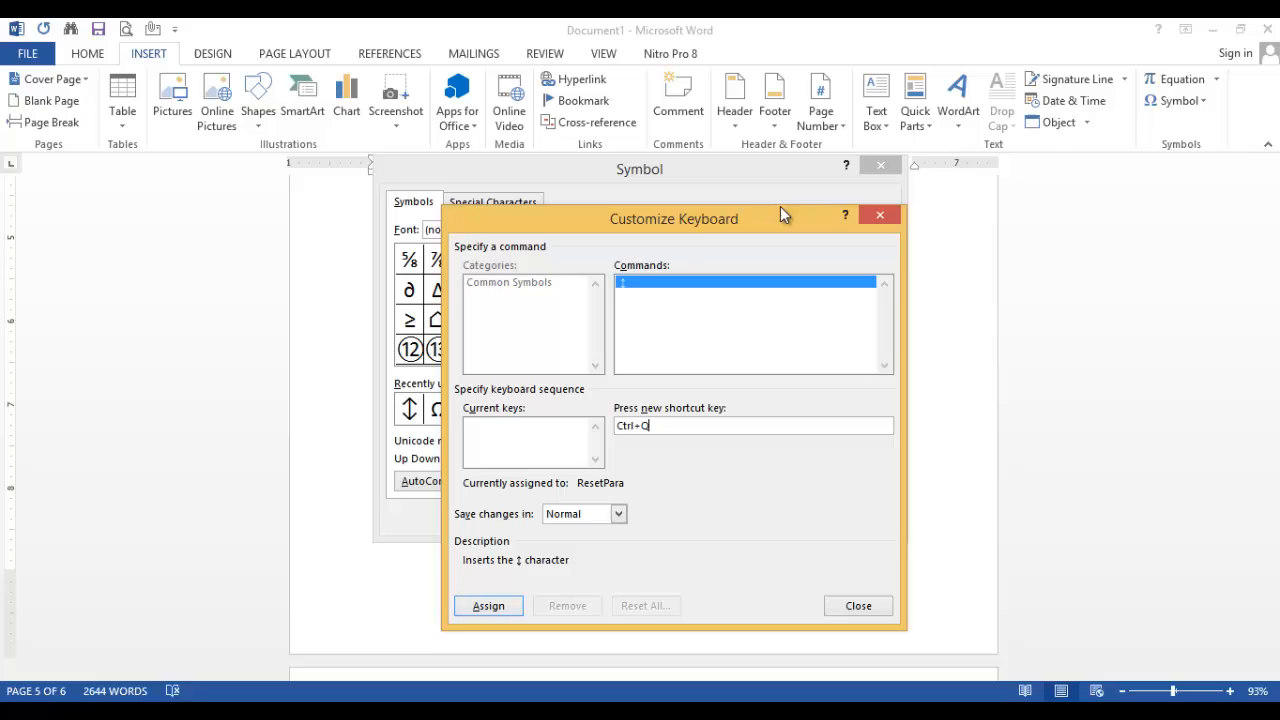
click(486, 604)
click(855, 600)
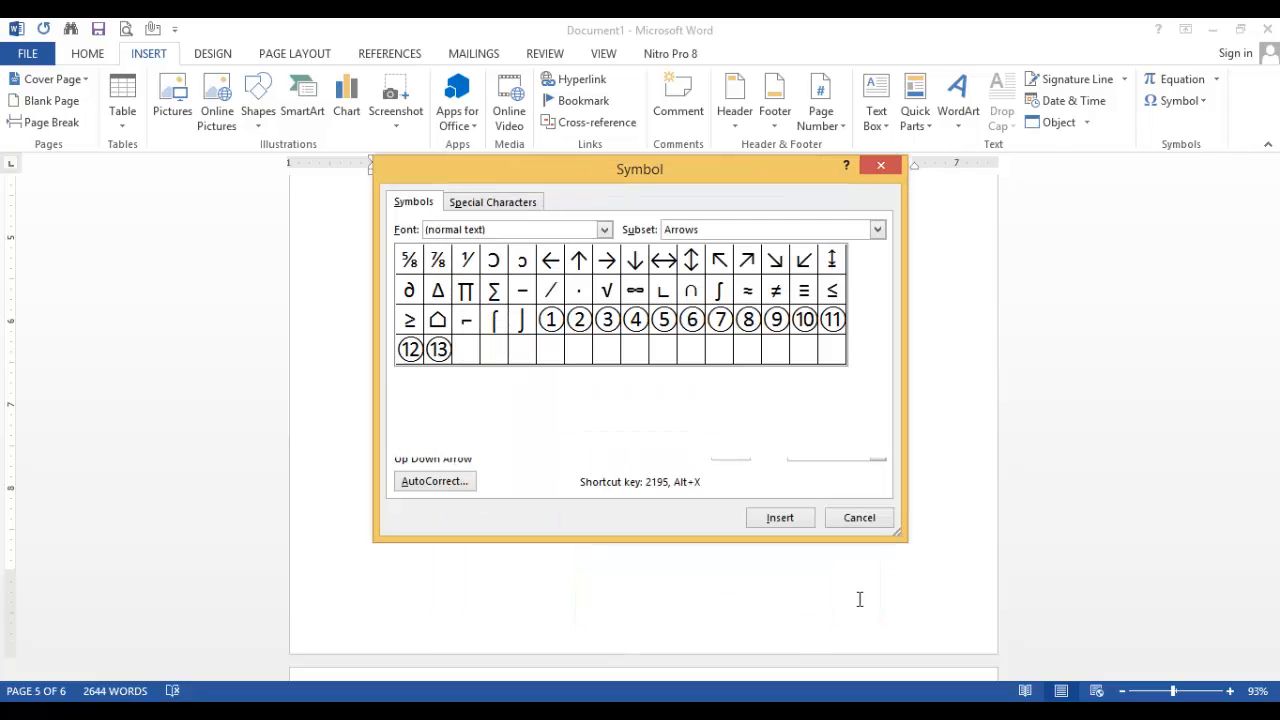
click(859, 518)
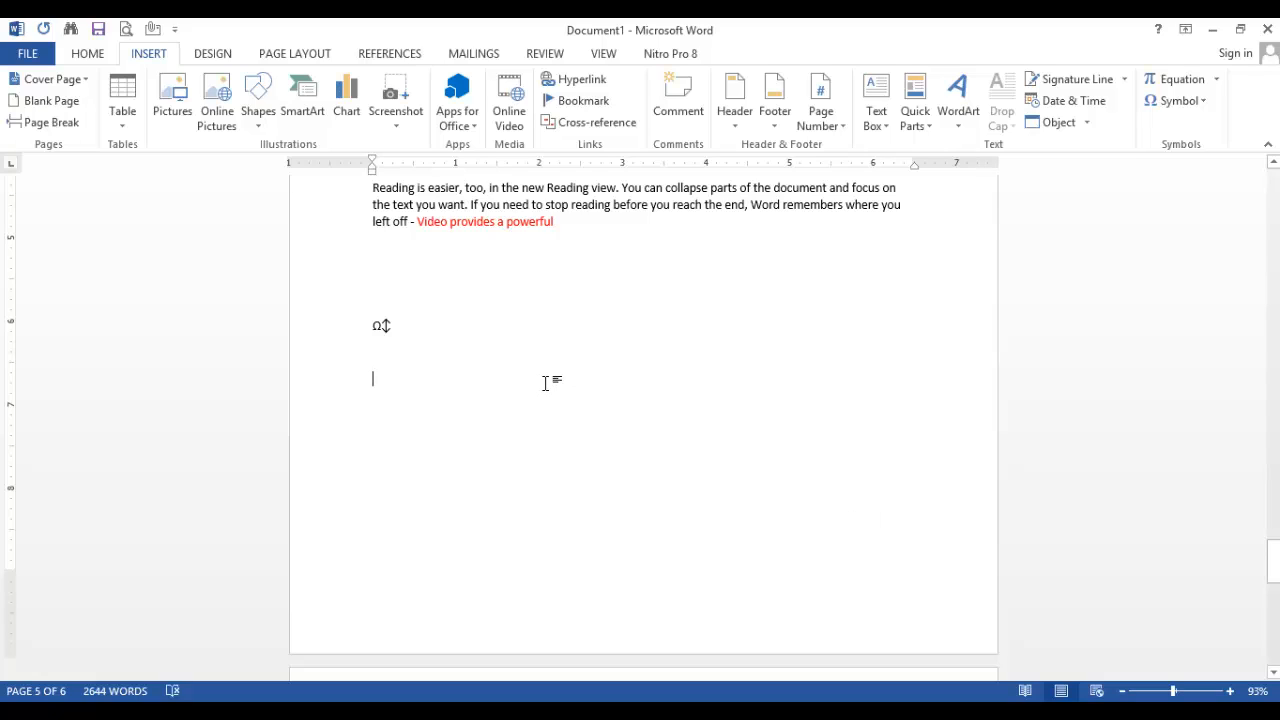
key(ctrl+q)
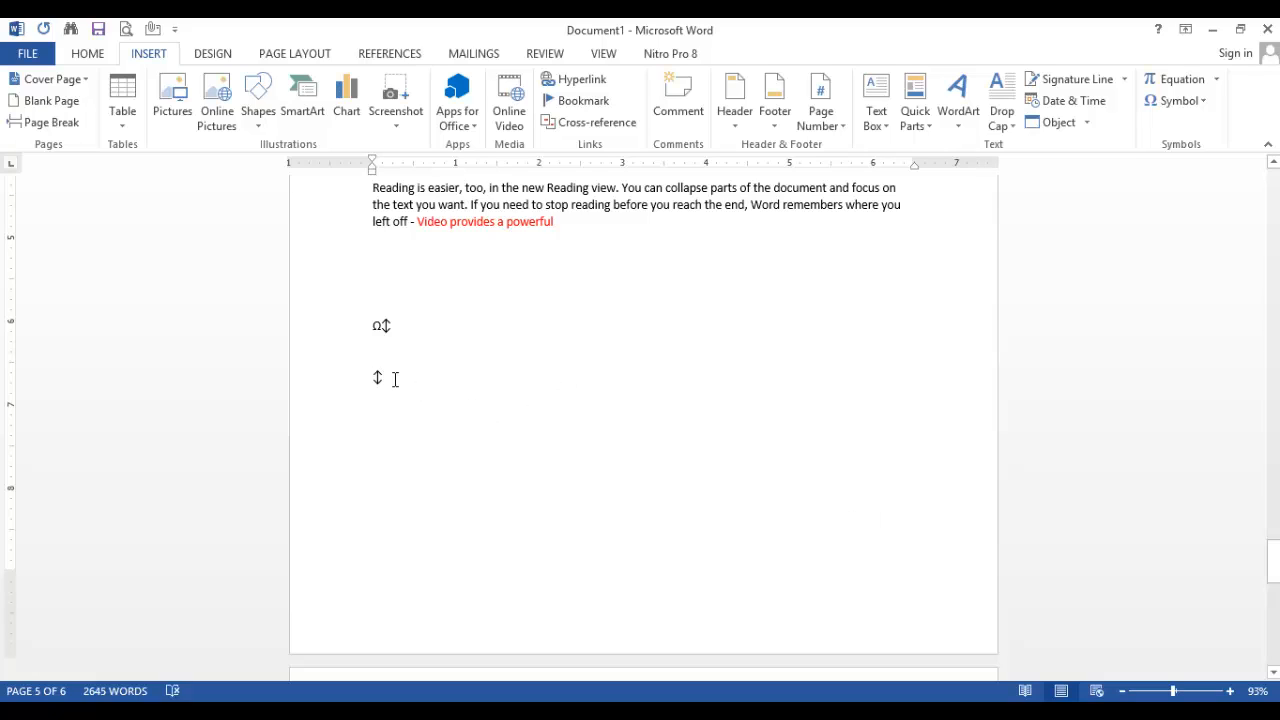